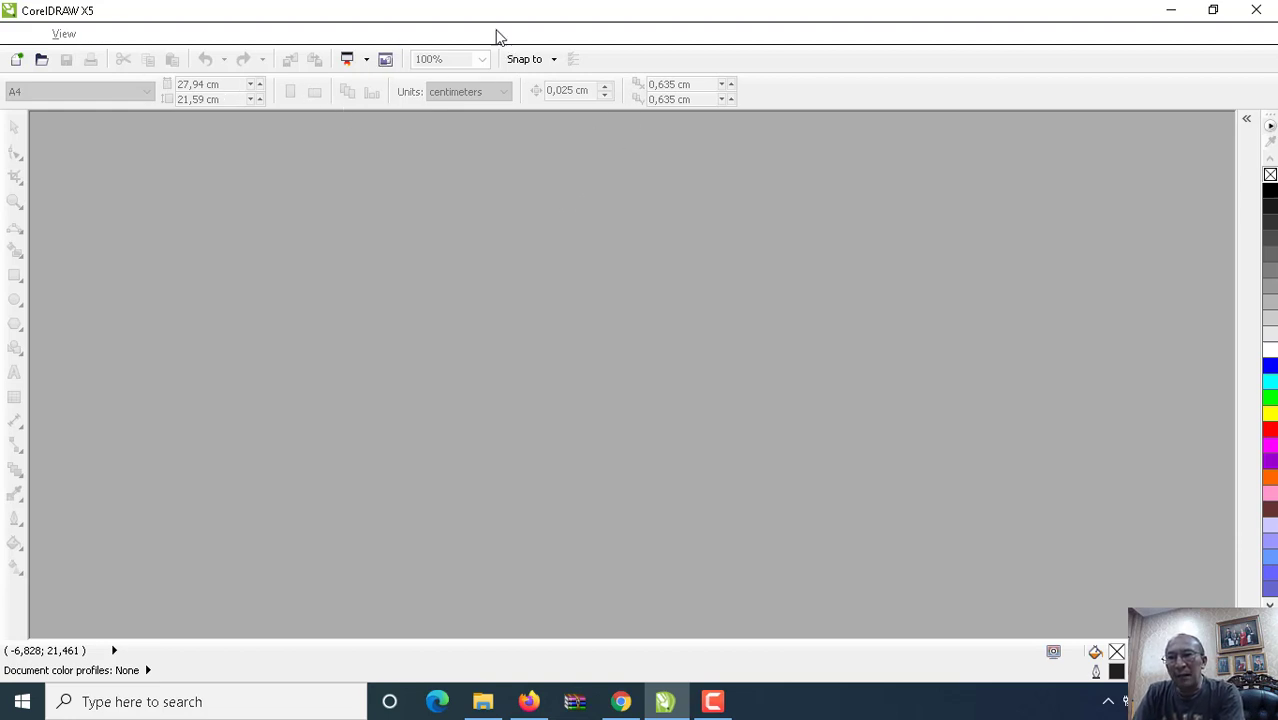
# Create a new blank A4 document
pyautogui.click(18, 60)
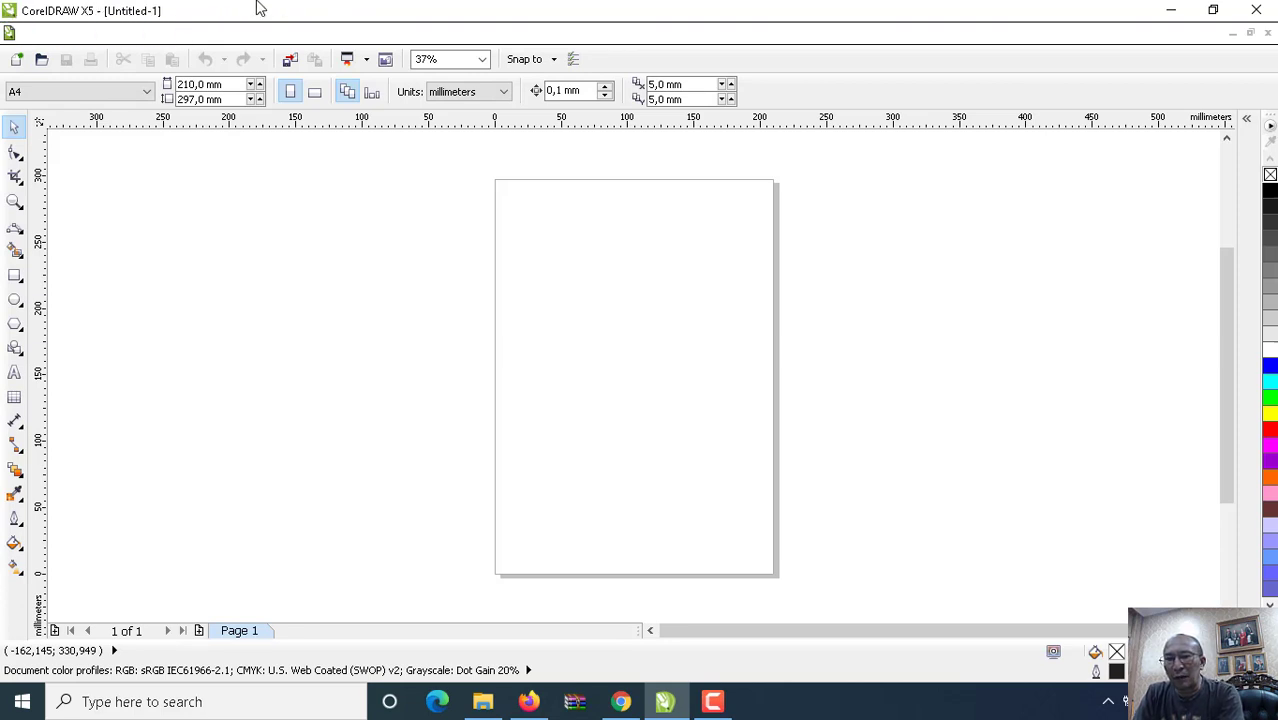
pyautogui.click(40, 33)
pyautogui.click(40, 33)
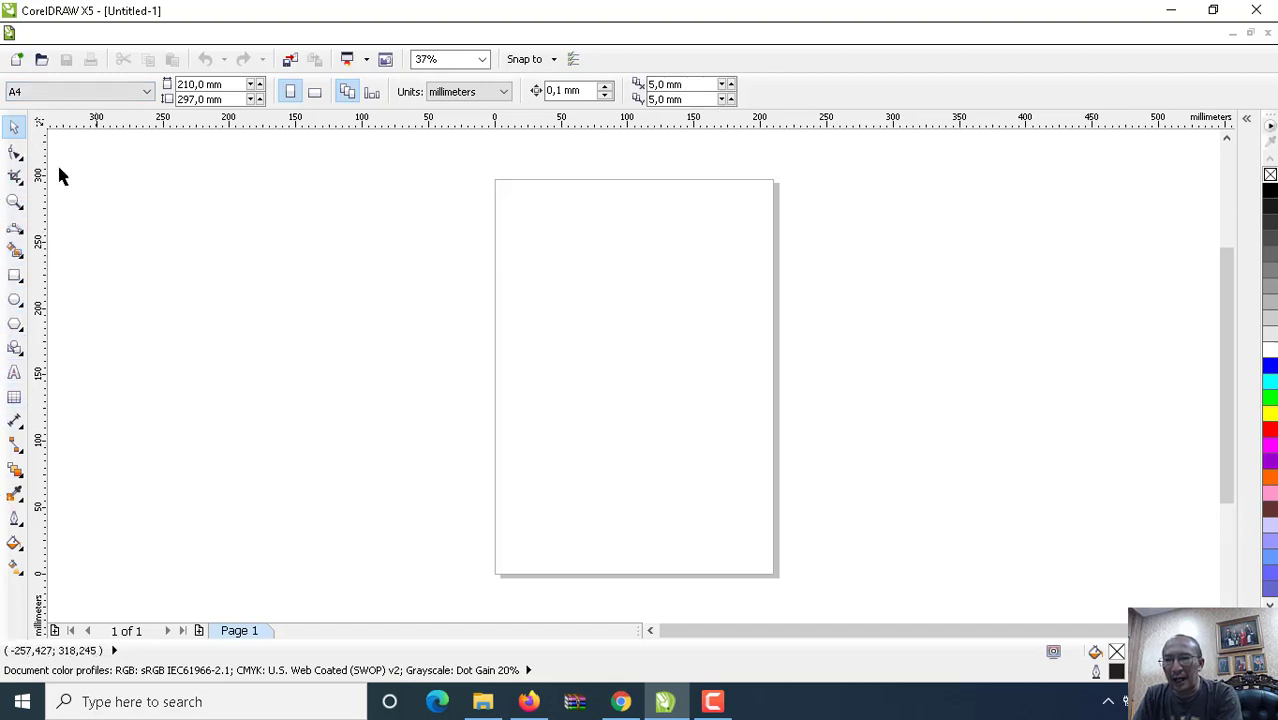
pyautogui.click(14, 203)
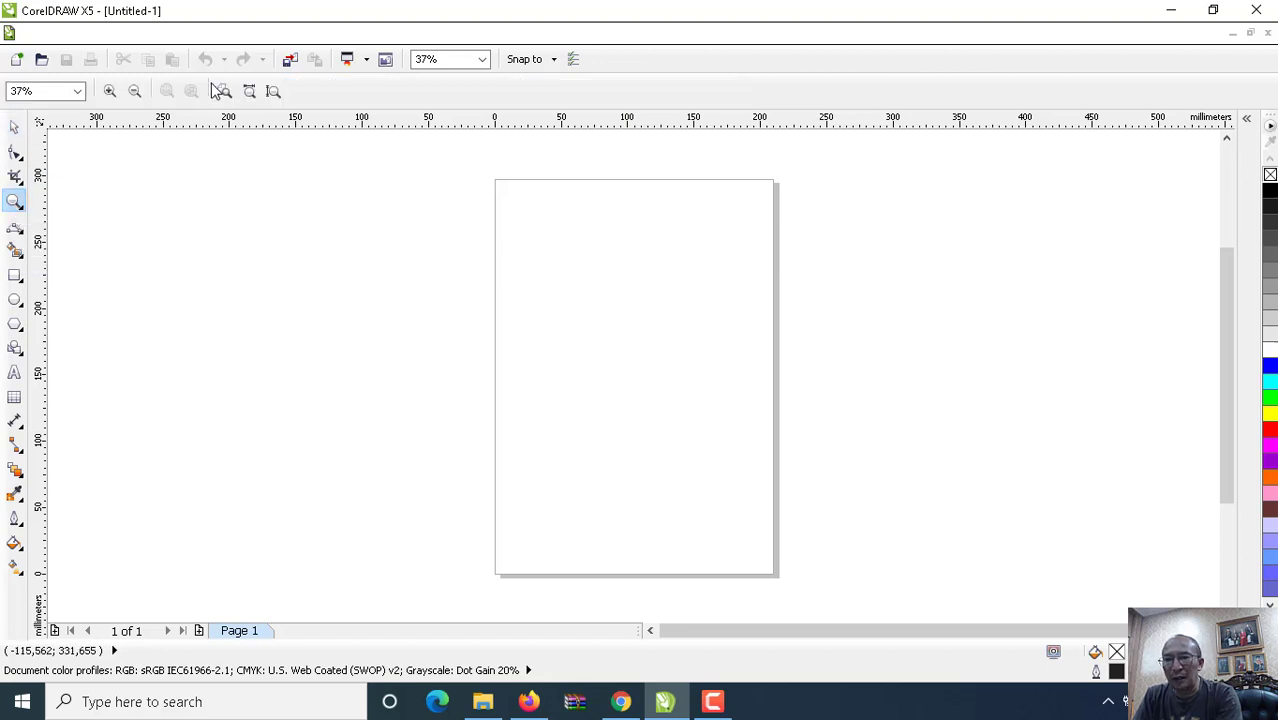
pyautogui.click(15, 301)
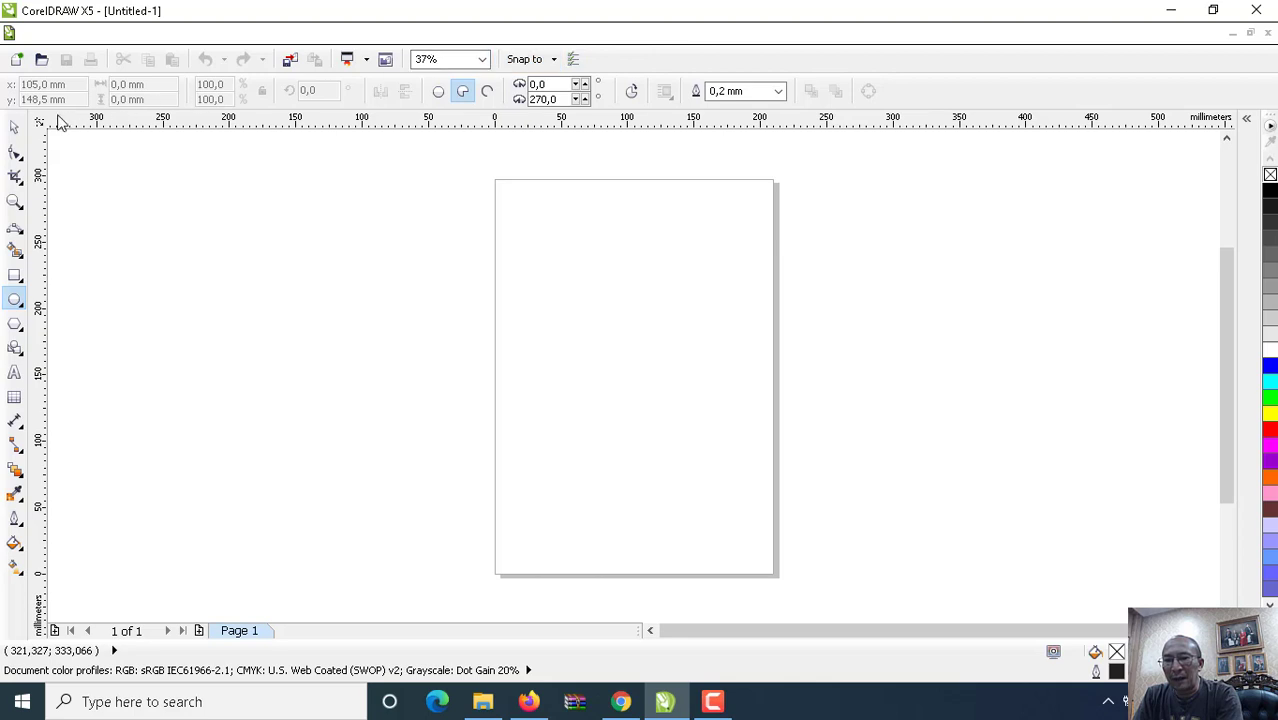
pyautogui.click(16, 129)
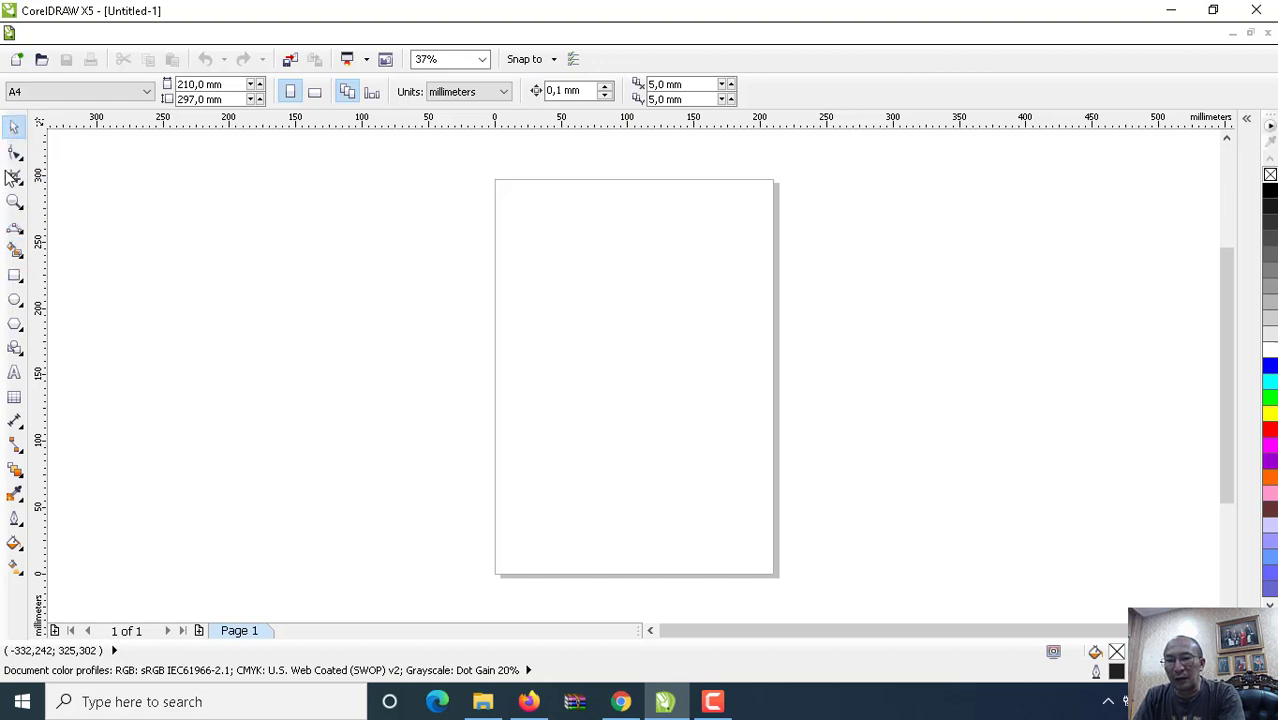
pyautogui.click(13, 279)
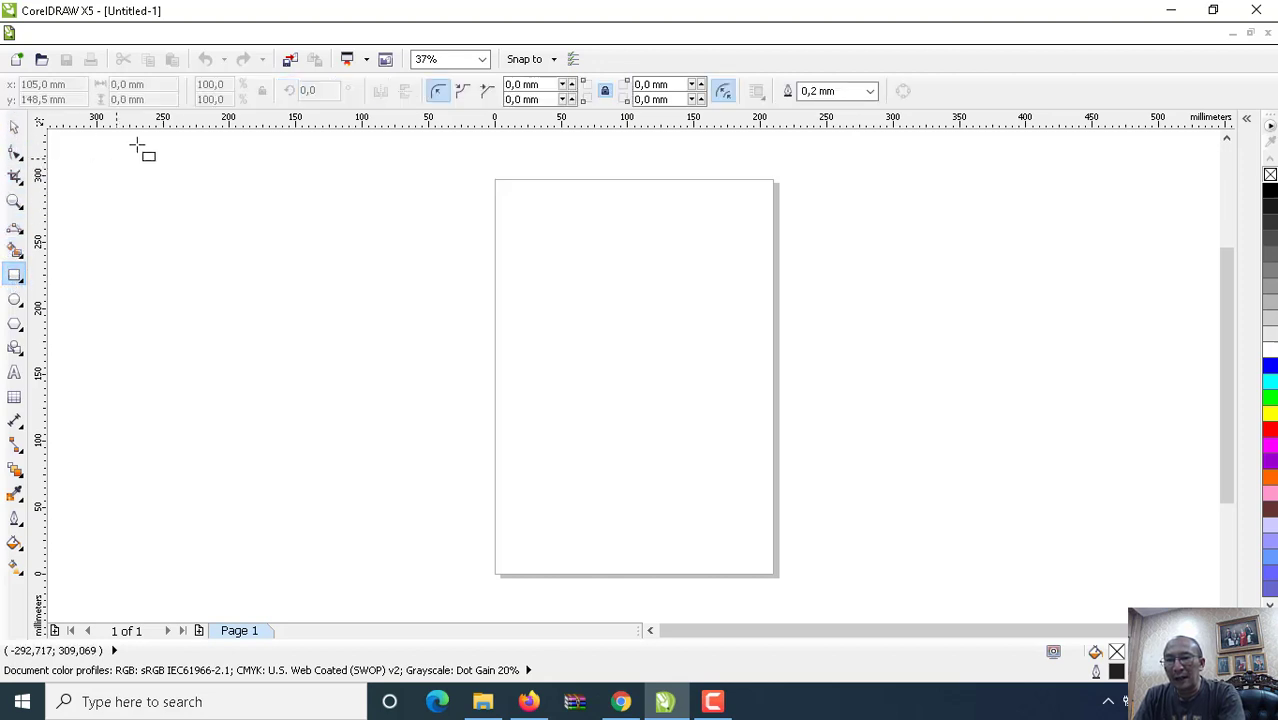
# Set the page size to Letter
pyautogui.click(12, 130)
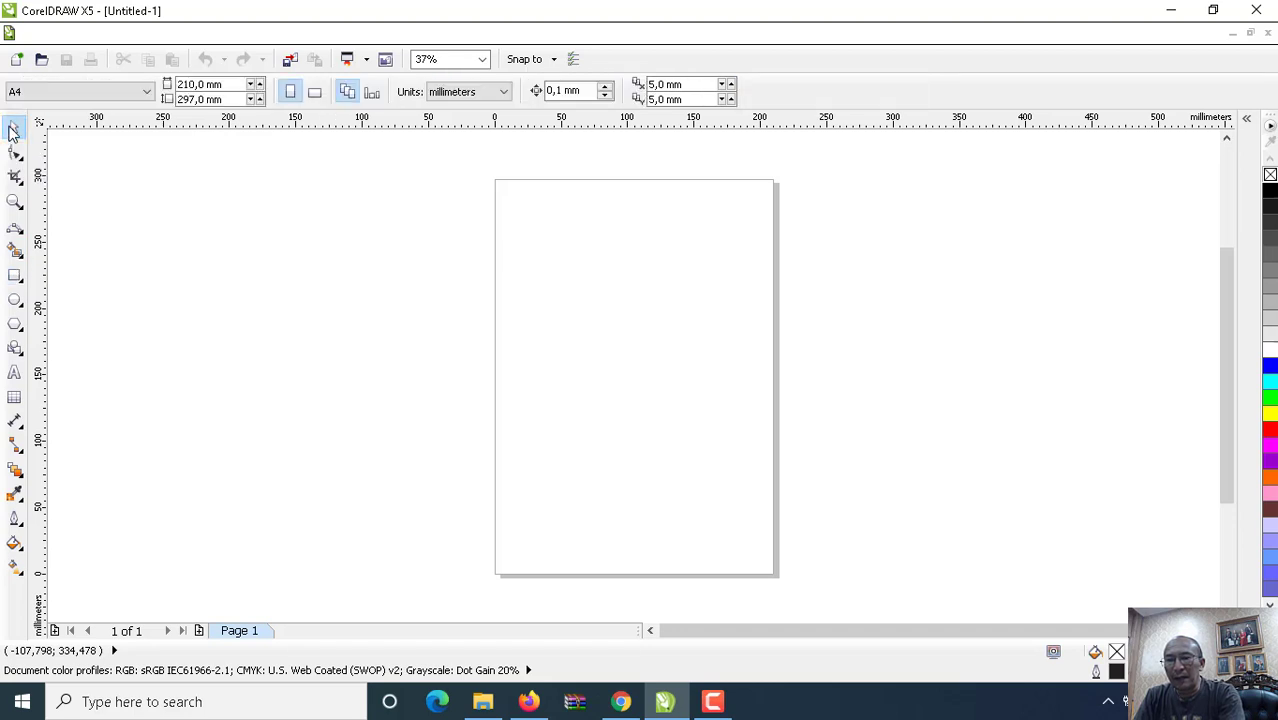
pyautogui.click(96, 92)
pyautogui.moveTo(146, 271)
pyautogui.mouseDown()
pyautogui.moveTo(142, 300)
pyautogui.moveTo(142, 248)
pyautogui.mouseUp()
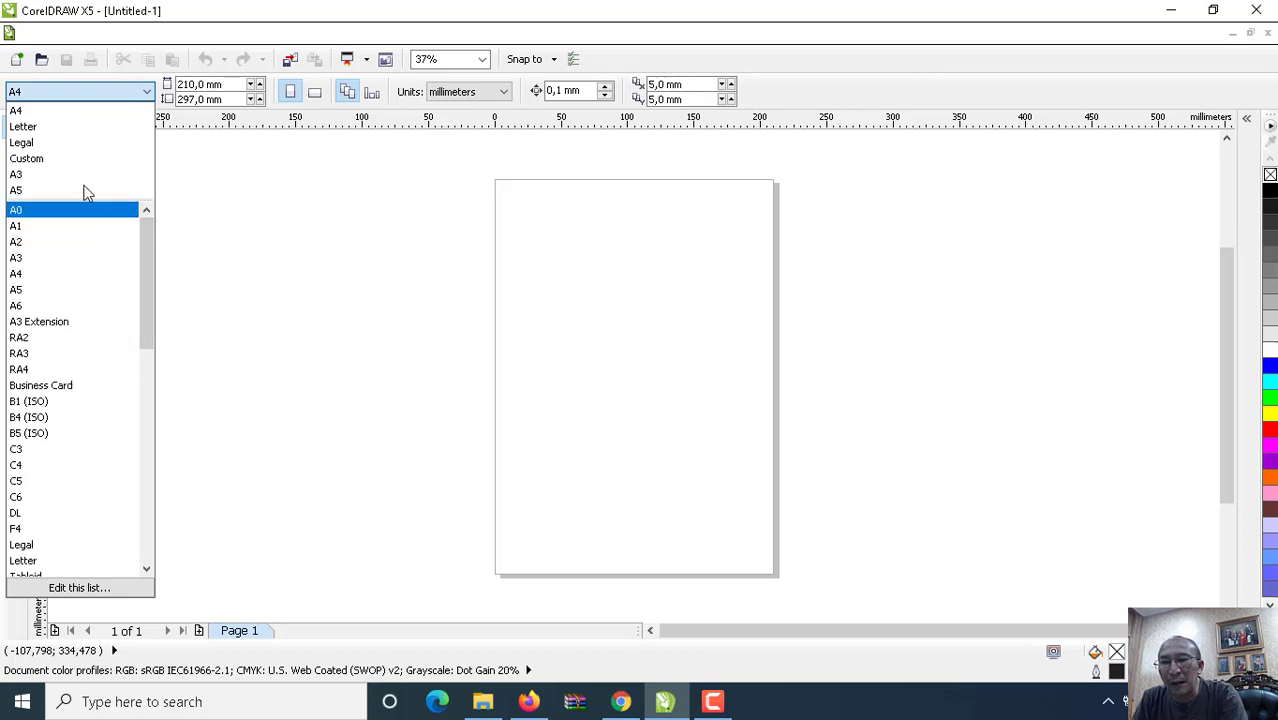
pyautogui.click(77, 127)
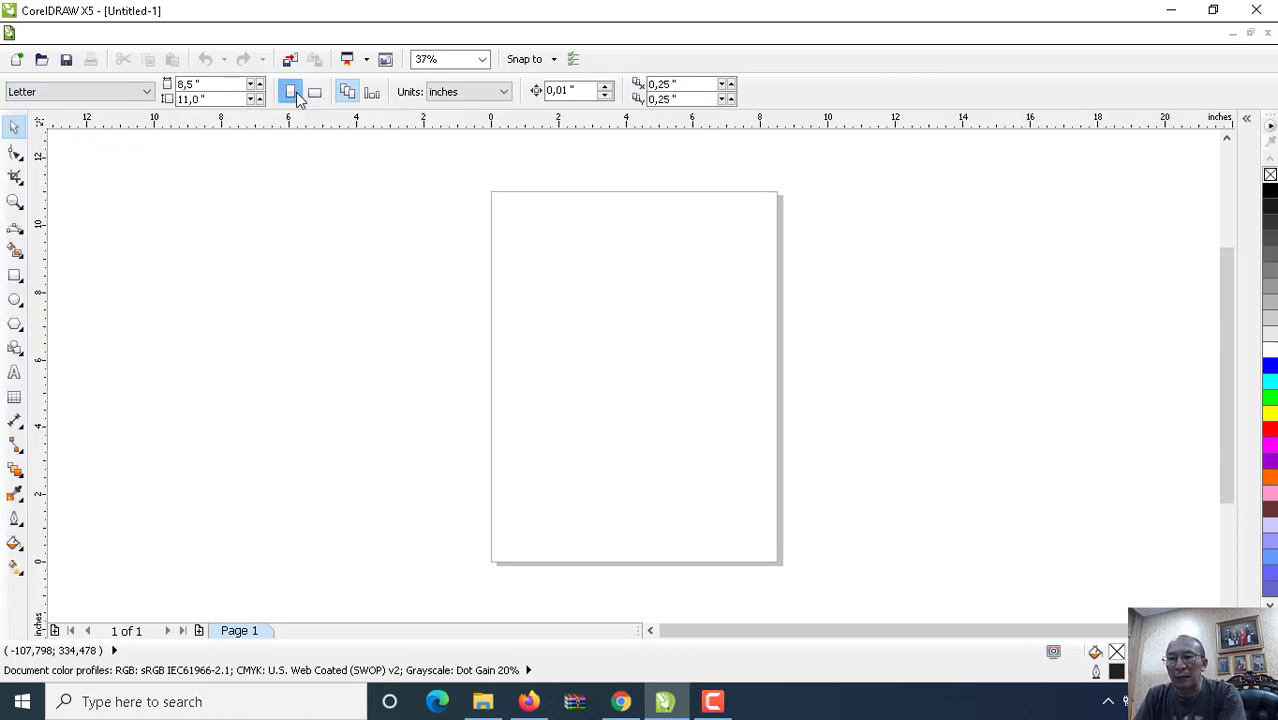
# Set the page to landscape orientation and the document units to centimeters
pyautogui.click(291, 92)
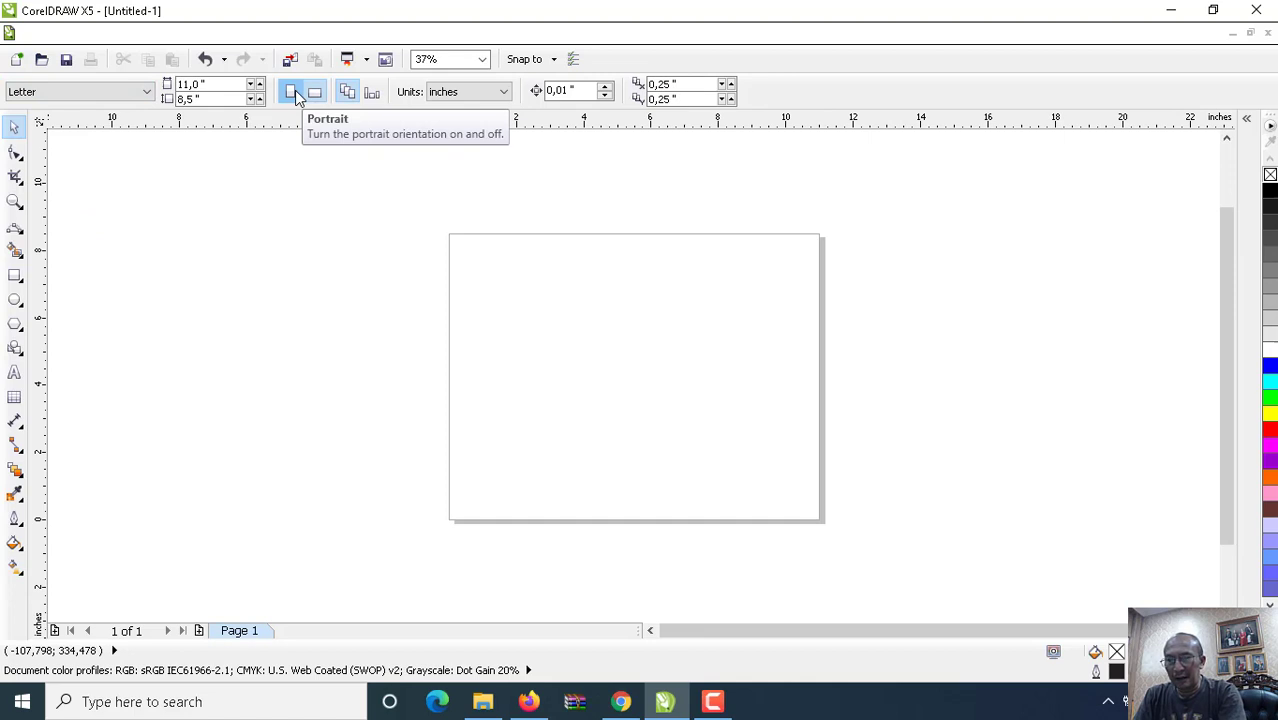
pyautogui.click(292, 92)
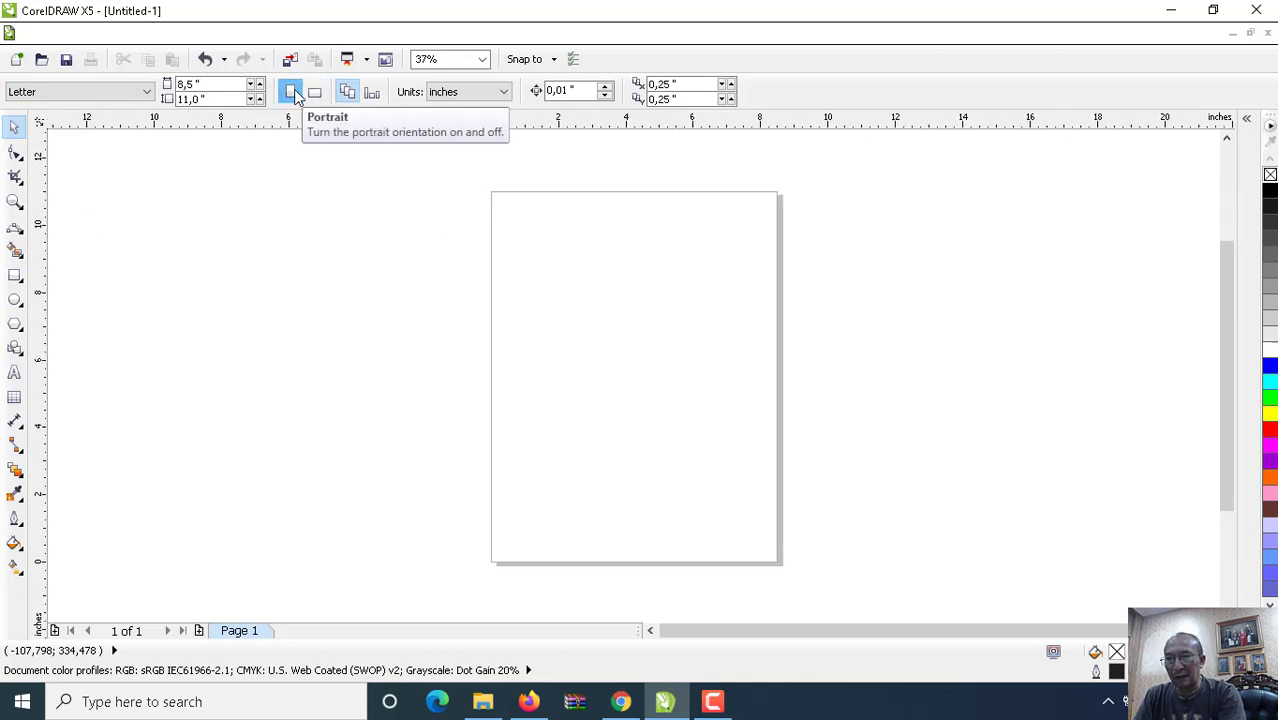
pyautogui.click(314, 92)
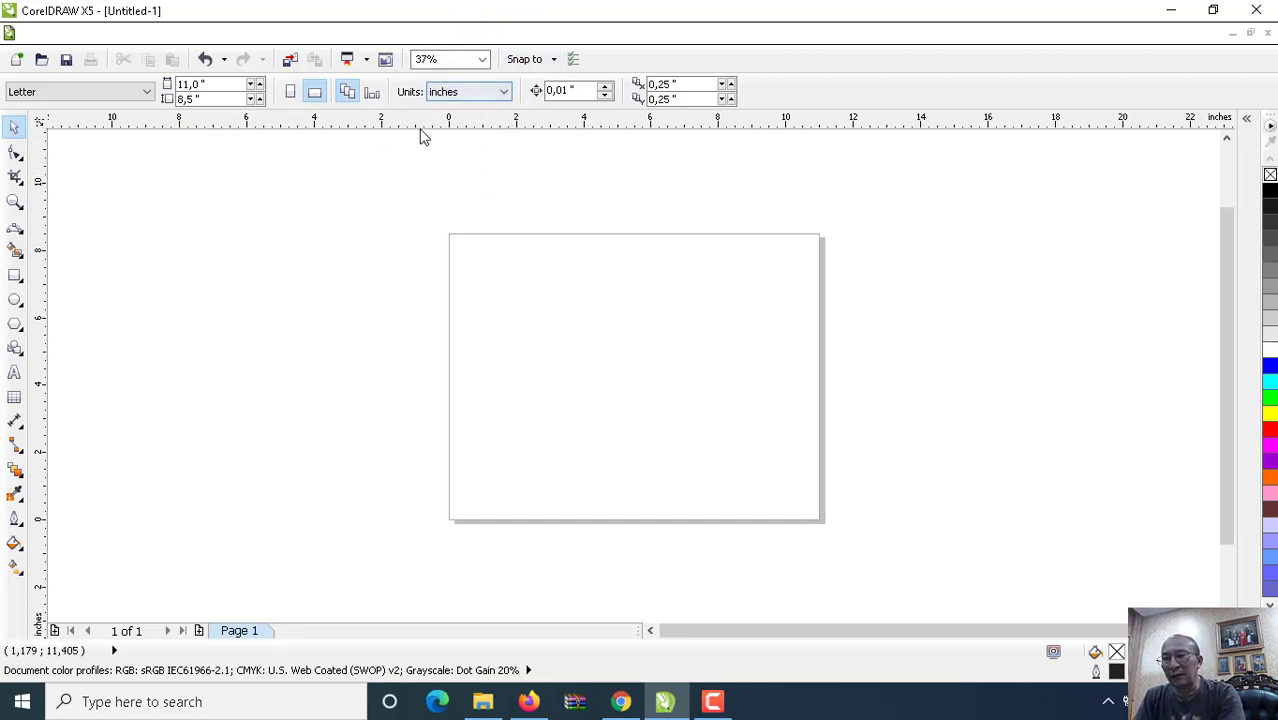
pyautogui.click(504, 91)
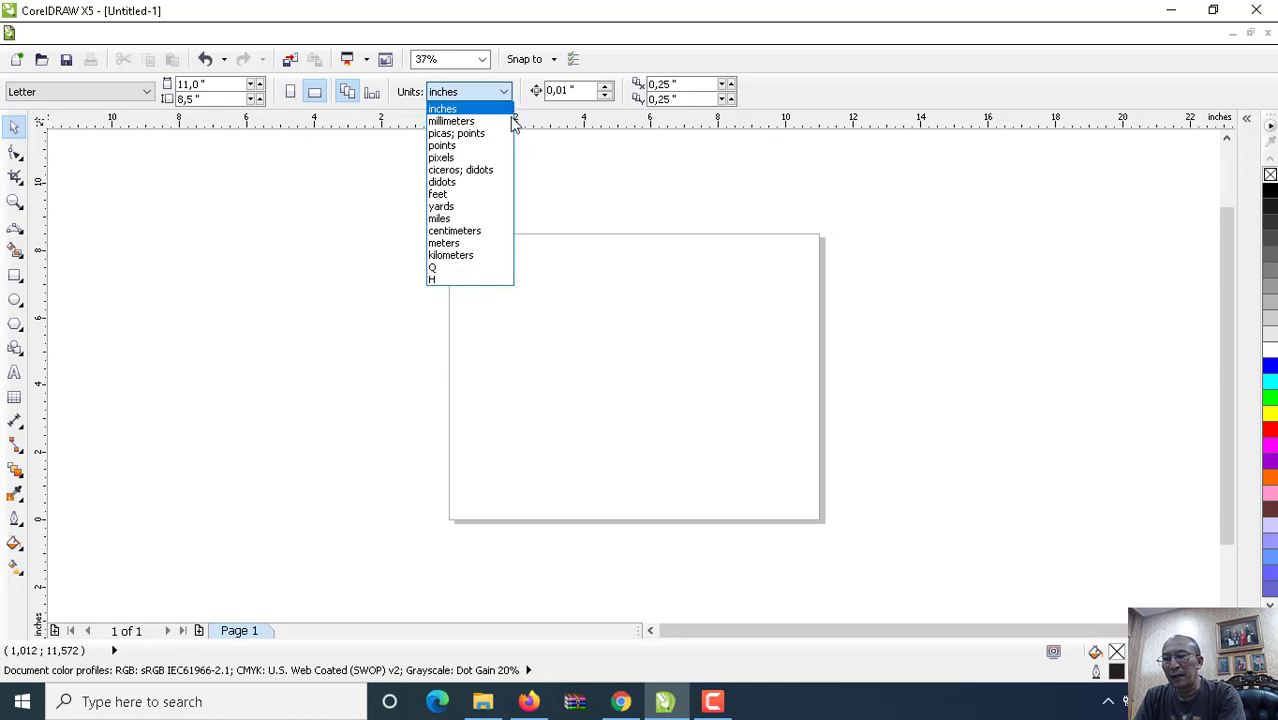
pyautogui.click(492, 238)
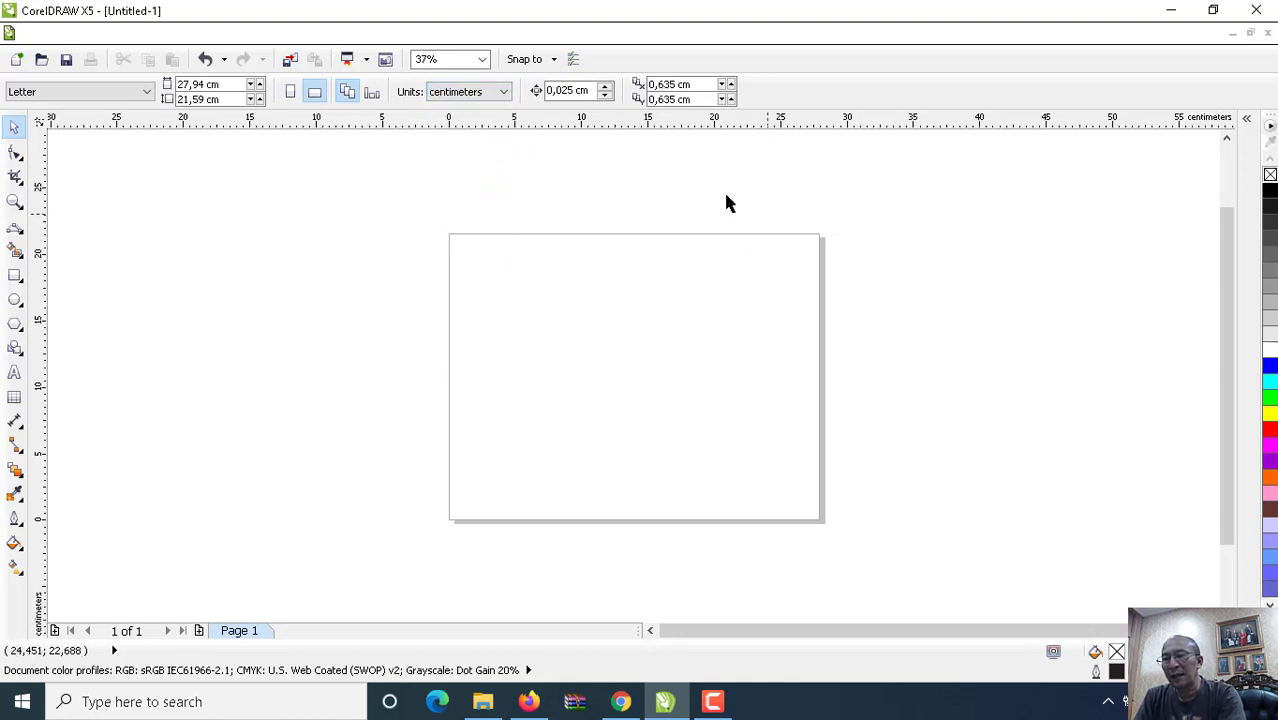
# Try the zoom levels that fit the whole page, the page width and the page height, ending on page height
pyautogui.click(14, 201)
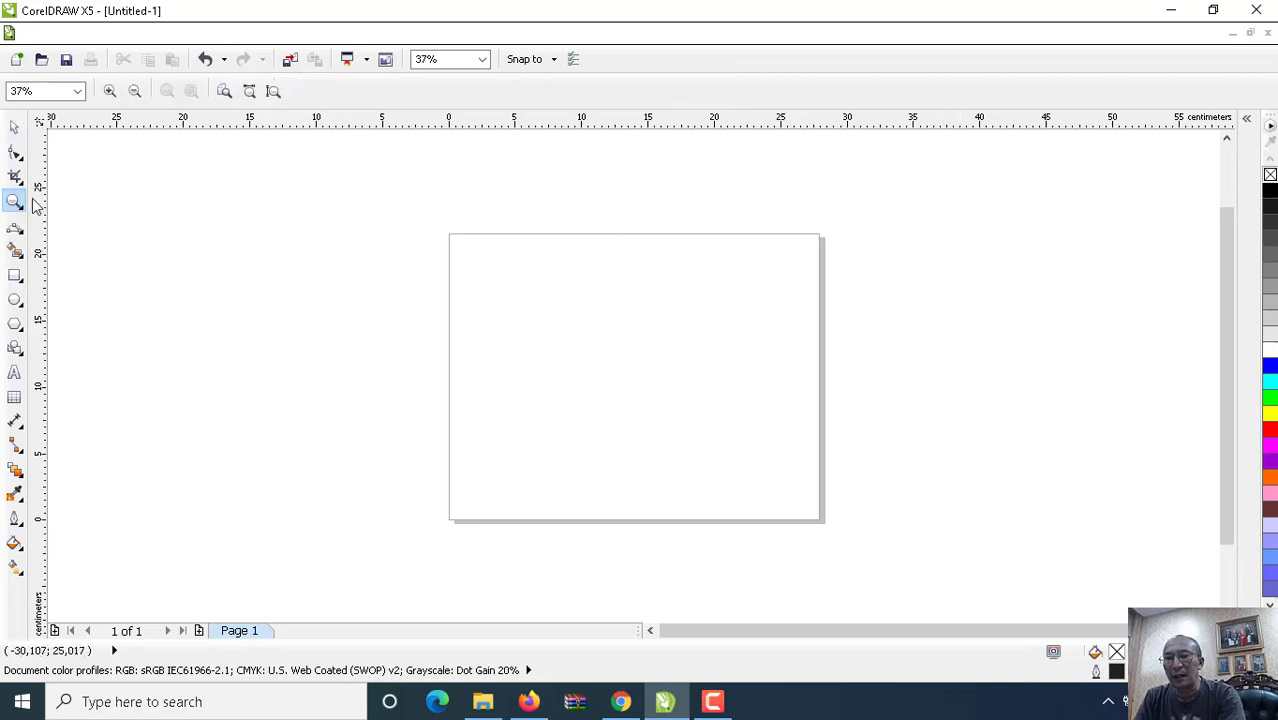
pyautogui.click(273, 91)
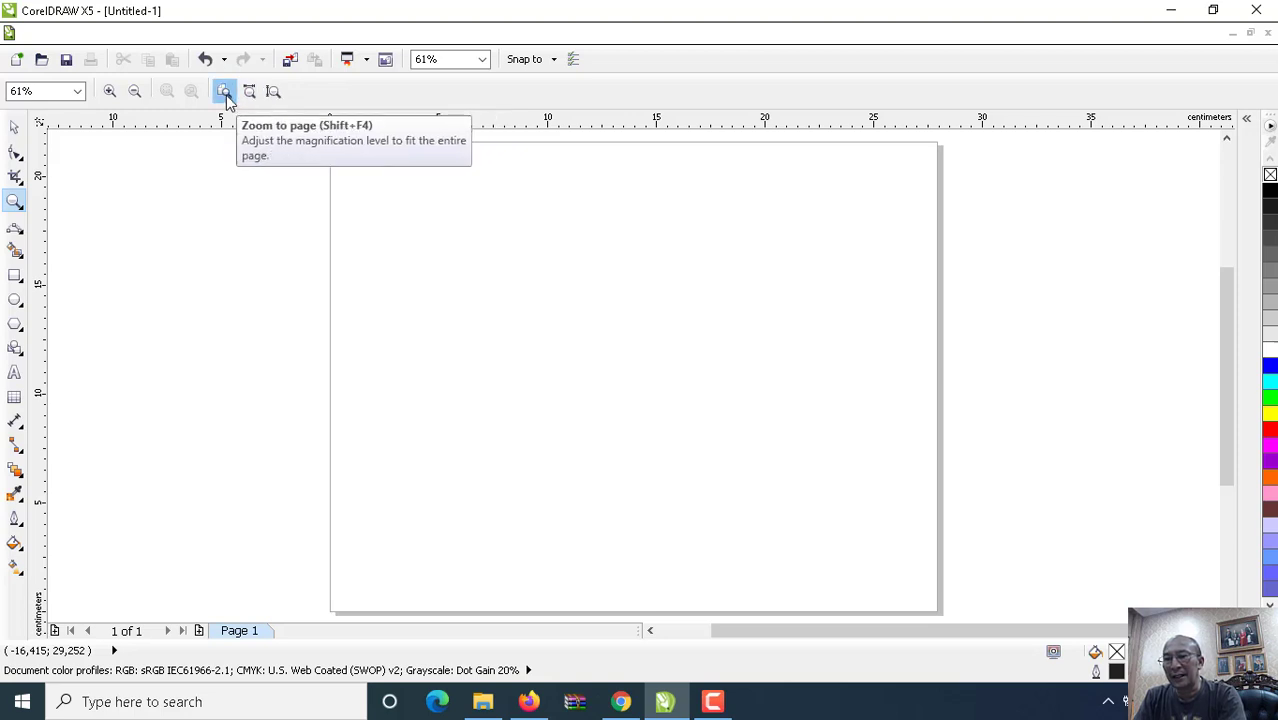
pyautogui.click(224, 91)
pyautogui.click(250, 92)
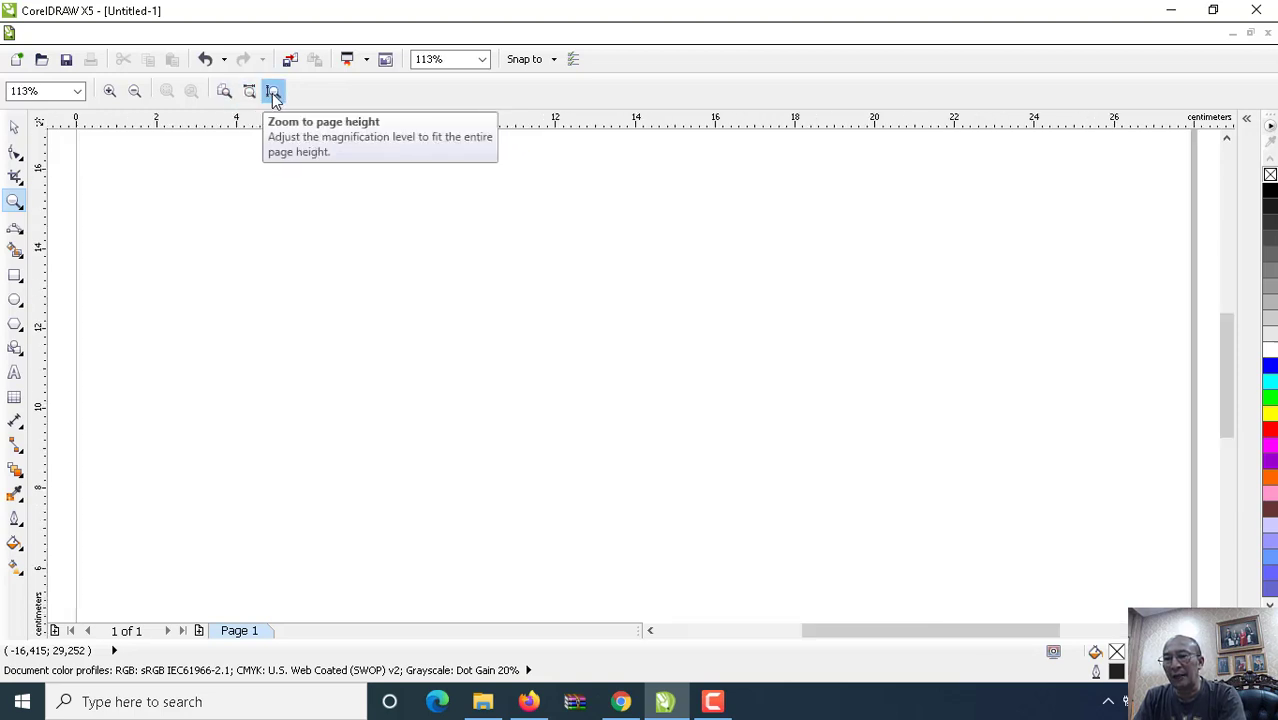
pyautogui.click(273, 91)
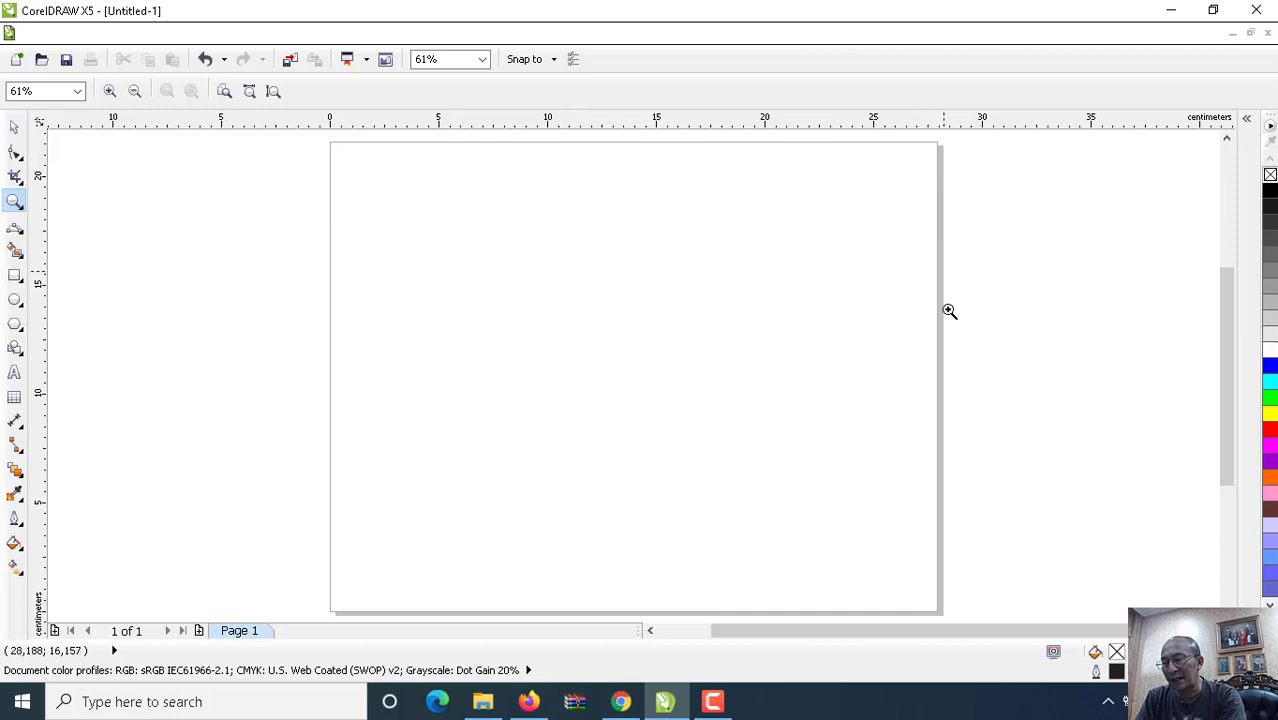
pyautogui.click(18, 128)
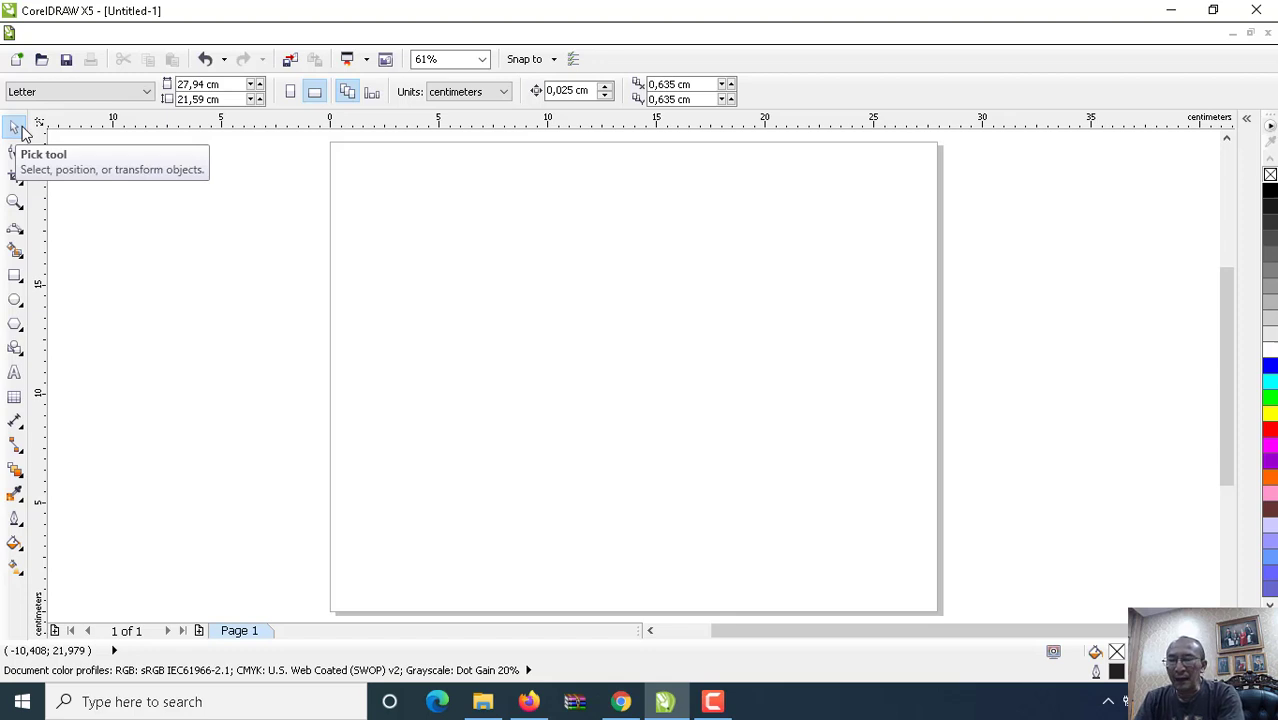
# With the Freehand tool, draw a slightly sloping straight line about 18.7 cm wide across the upper page and a horizontal line about 17.6 cm long below it
pyautogui.click(16, 229)
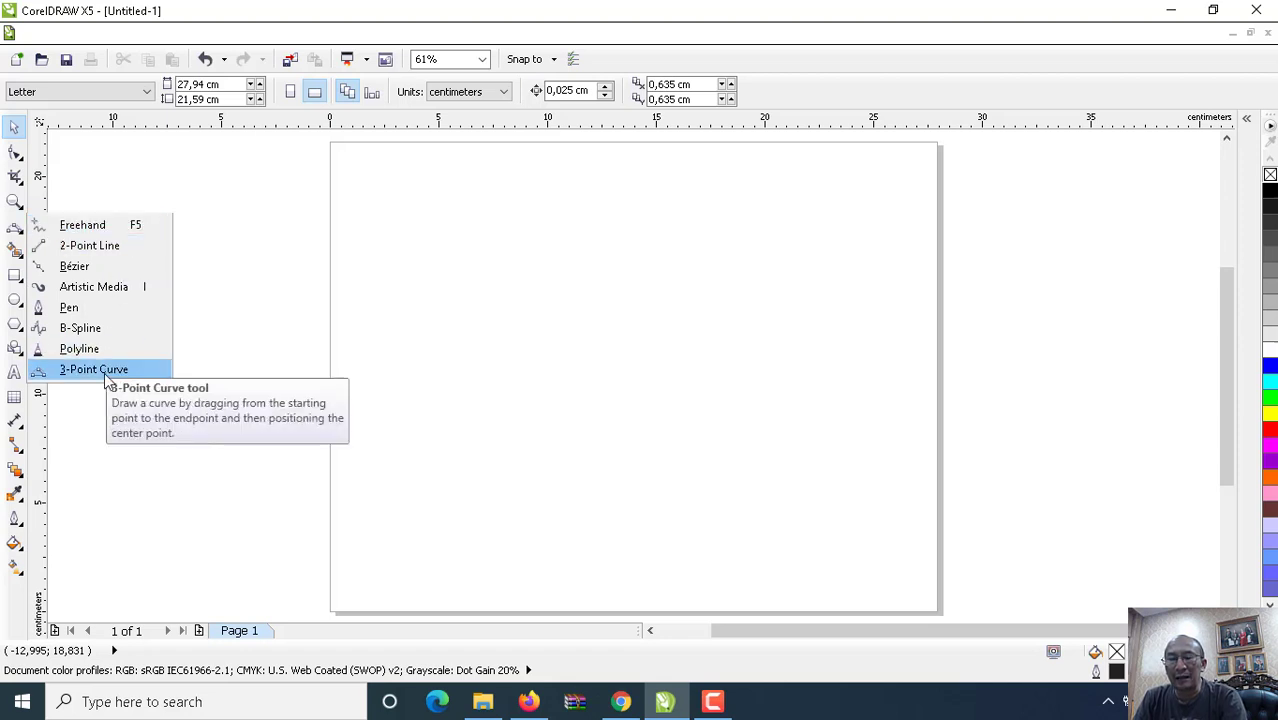
pyautogui.click(88, 229)
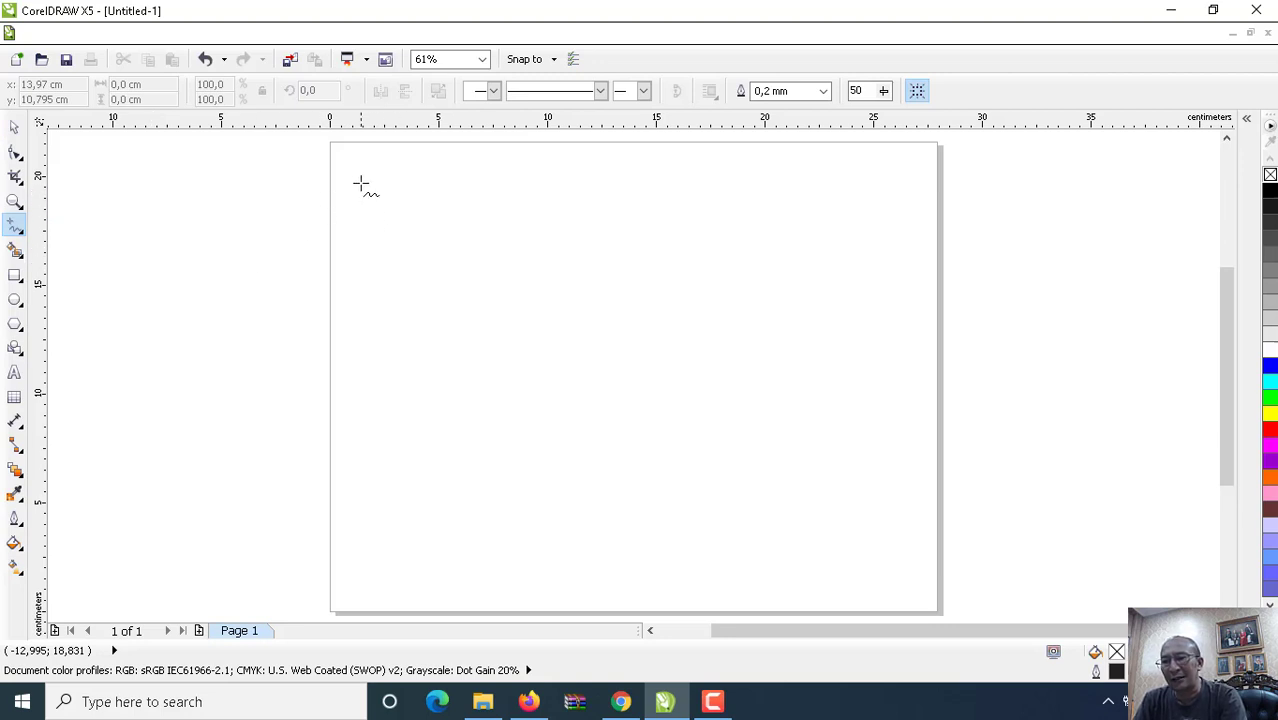
pyautogui.click(361, 178)
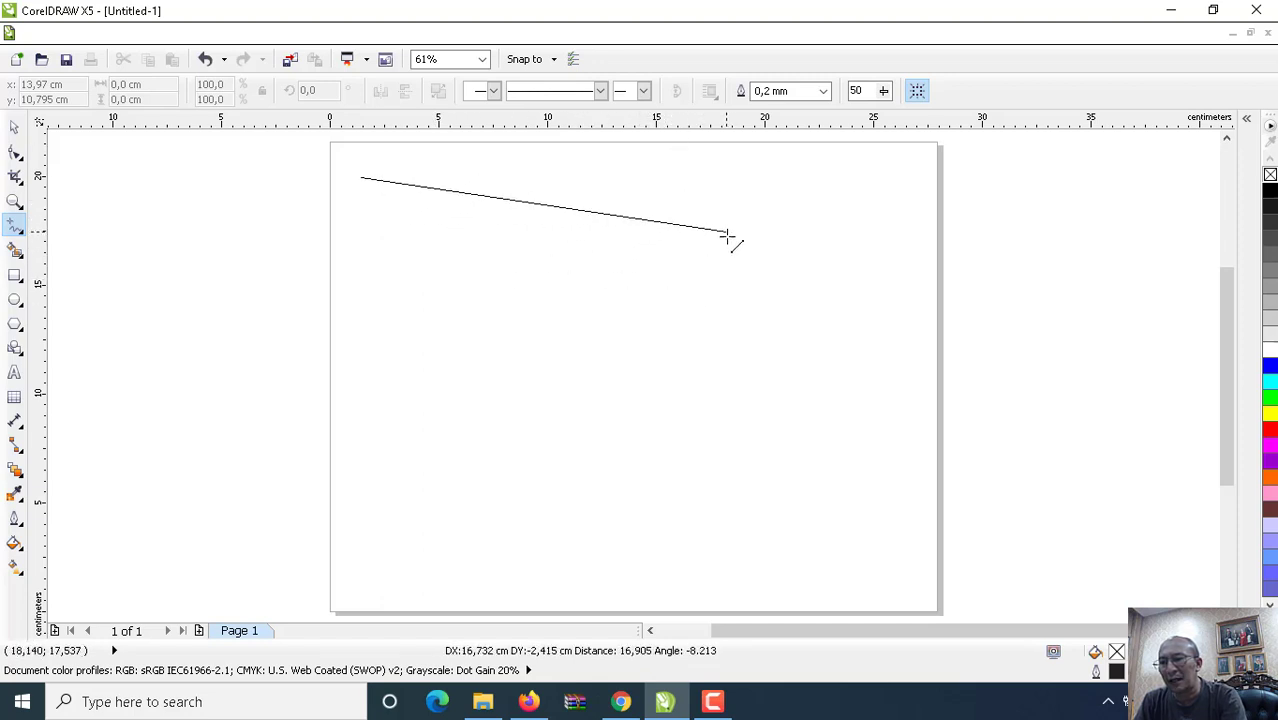
pyautogui.click(766, 190)
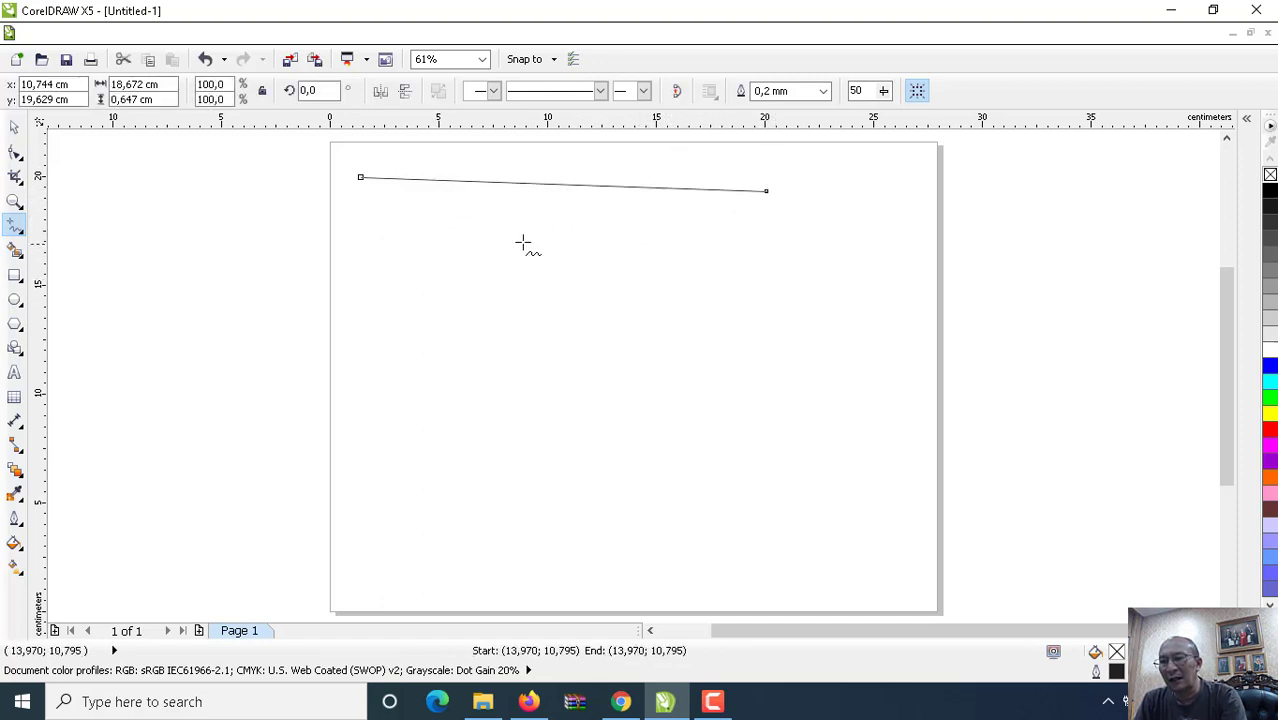
pyautogui.click(359, 222)
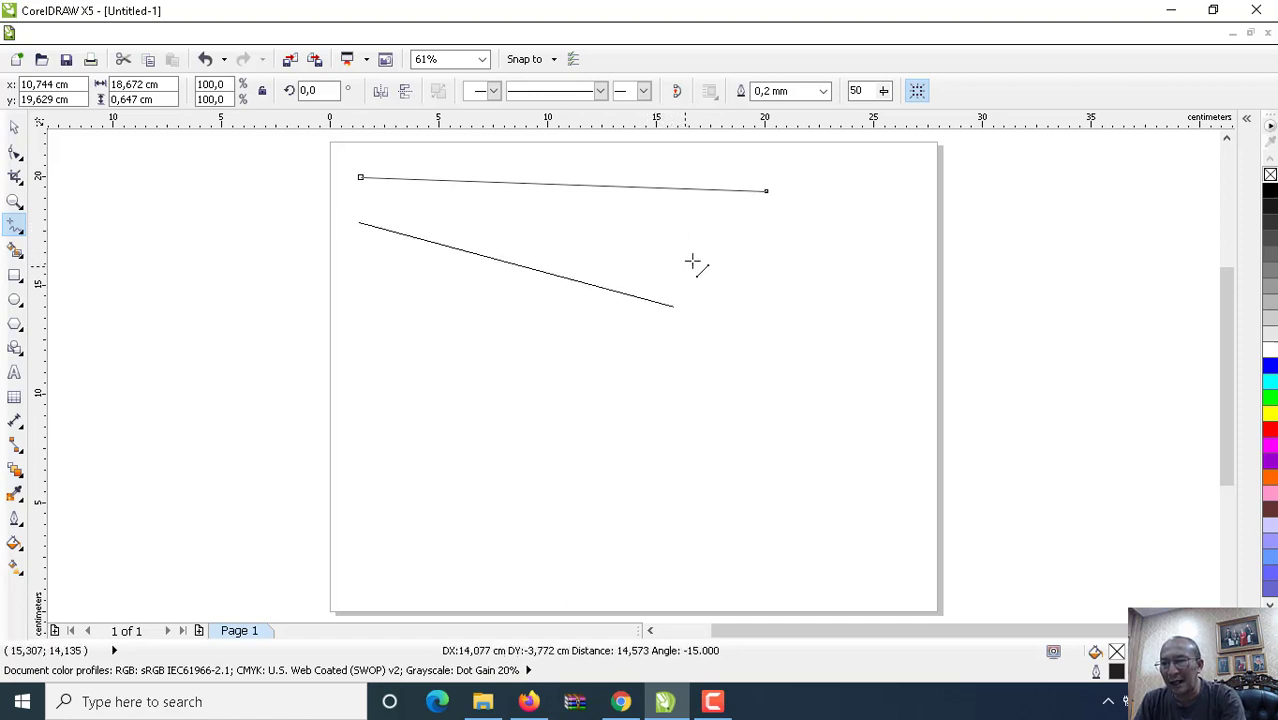
pyautogui.keyDown('ctrl'); pyautogui.click(745, 240); pyautogui.keyUp('ctrl')
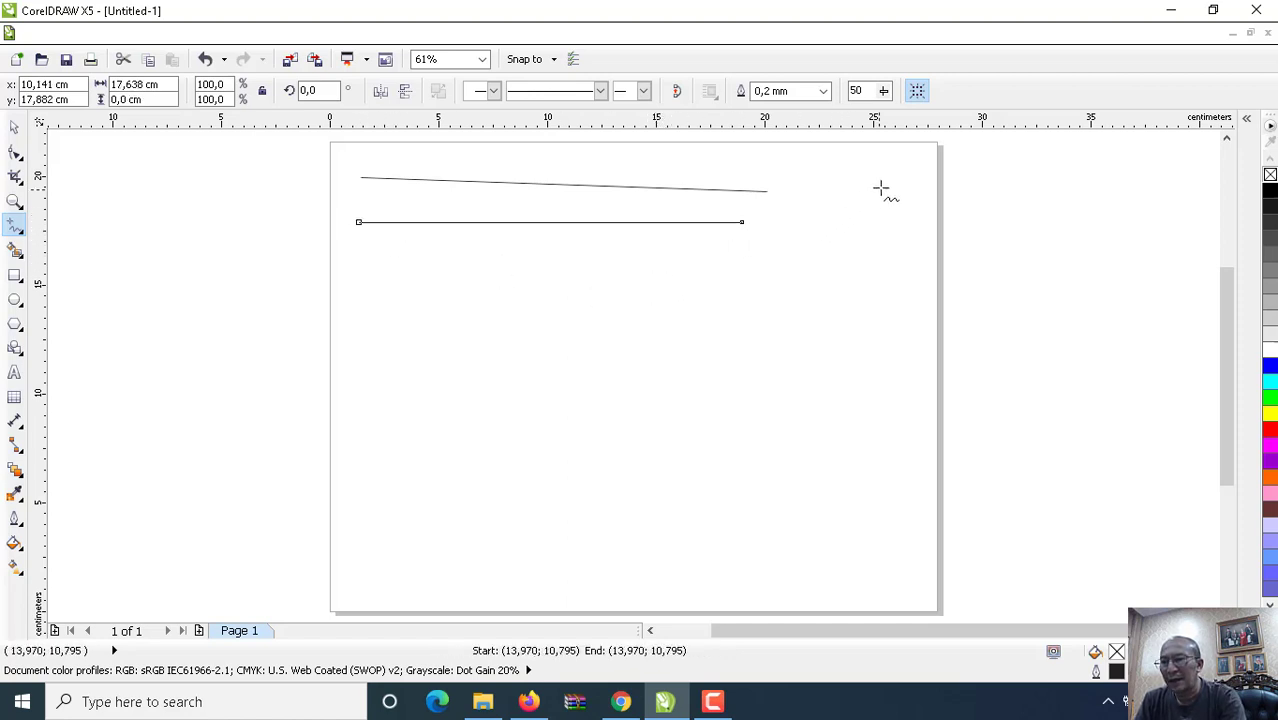
# Draw a straight vertical line about 17.3 cm long near the page's right edge and a hand-drawn stroke about 17.1 cm tall to its left
pyautogui.click(886, 185)
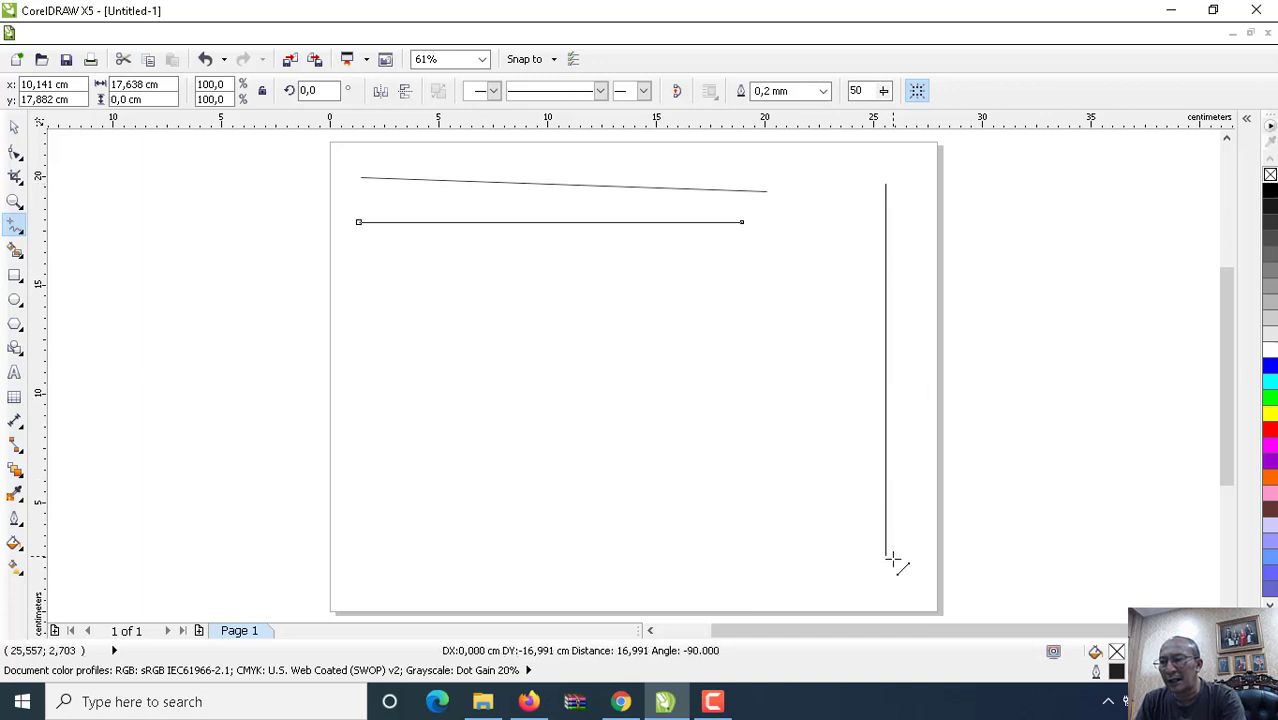
pyautogui.keyDown('ctrl'); pyautogui.click(889, 560); pyautogui.keyUp('ctrl')
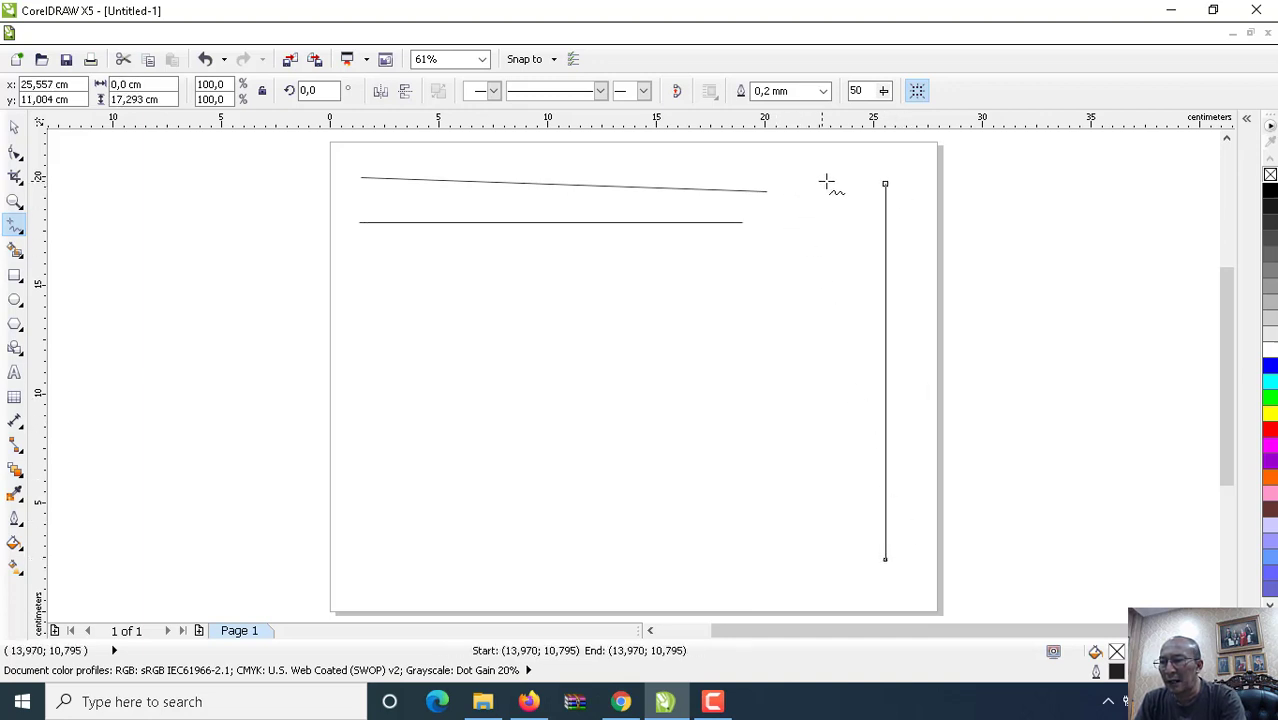
pyautogui.click(836, 179)
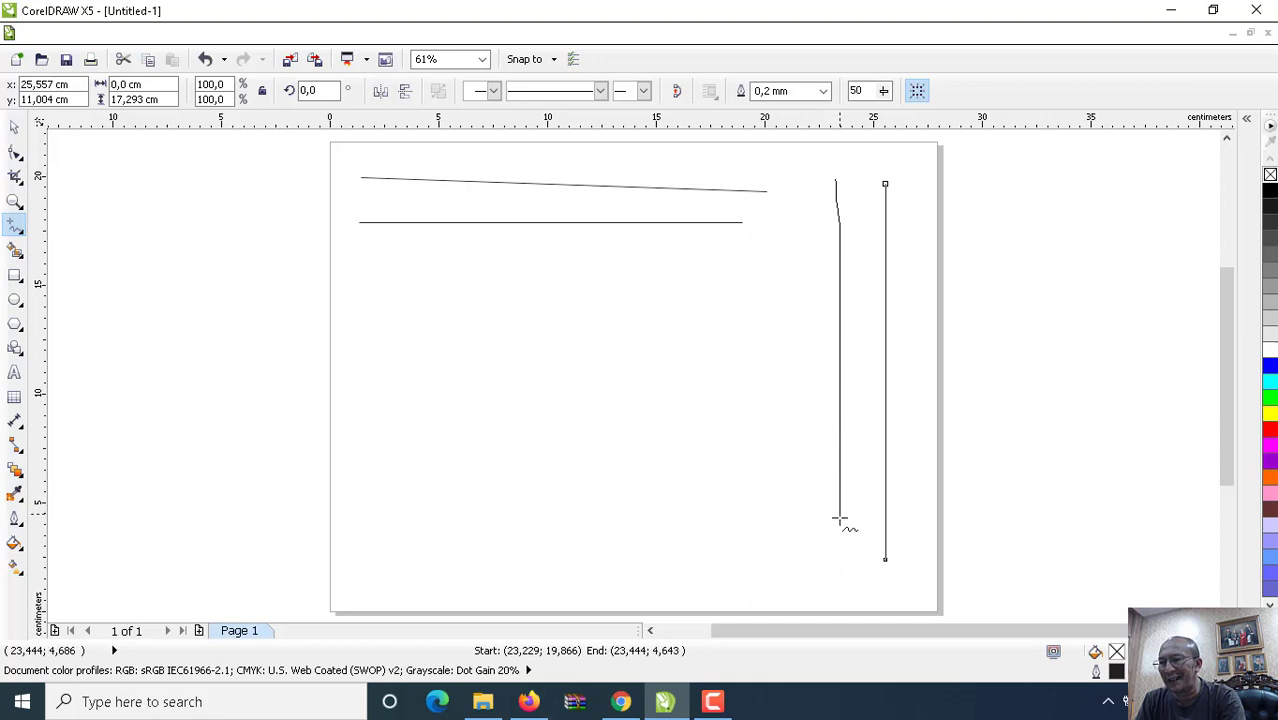
pyautogui.click(839, 552)
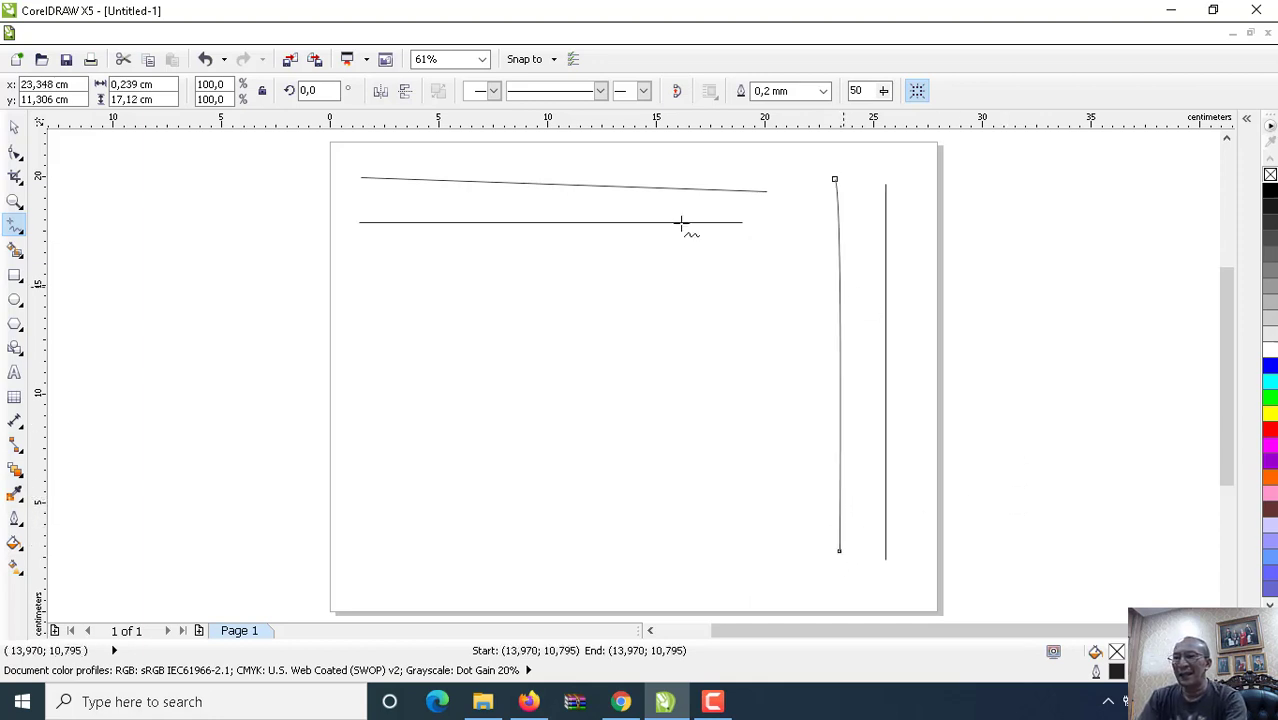
# Move the horizontal line about 1.5 cm to the right and 0.3 cm up
pyautogui.click(15, 130)
pyautogui.moveTo(697, 230); pyautogui.dragTo(752, 216)
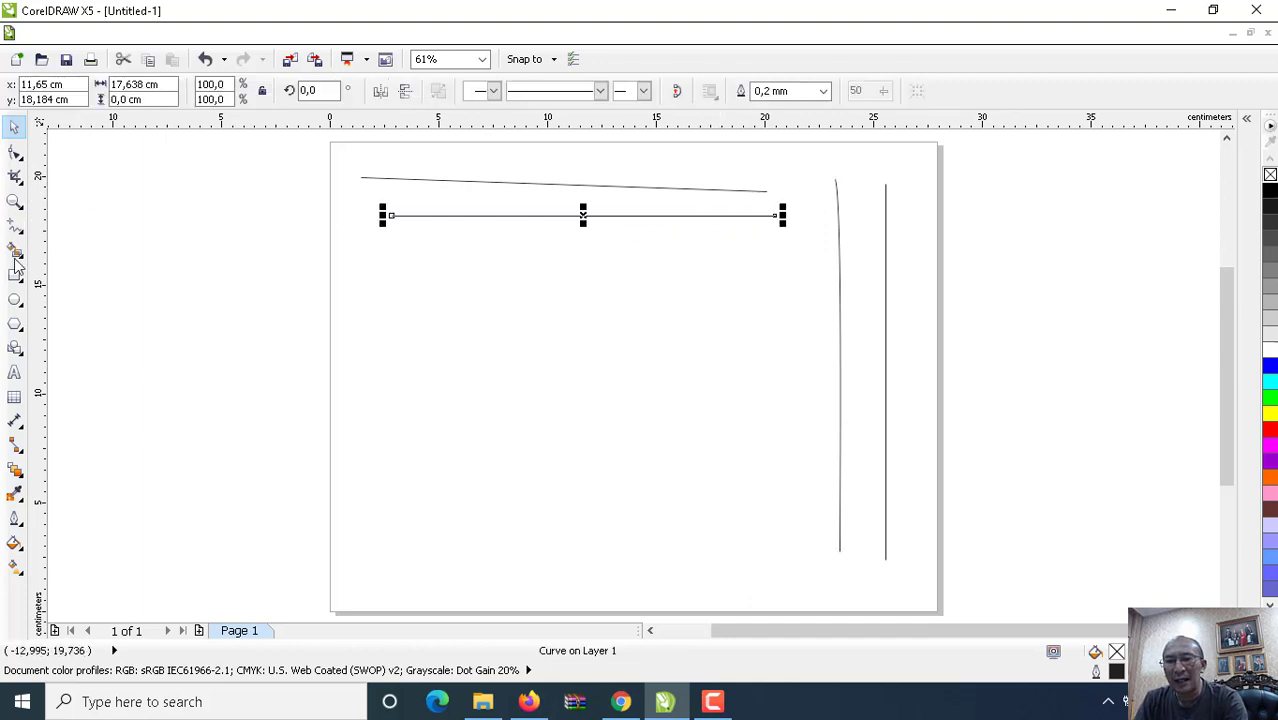
# With the Bézier tool, draw a zigzag of six straight segments below the horizontal line, starting near the page's left edge
pyautogui.click(15, 229)
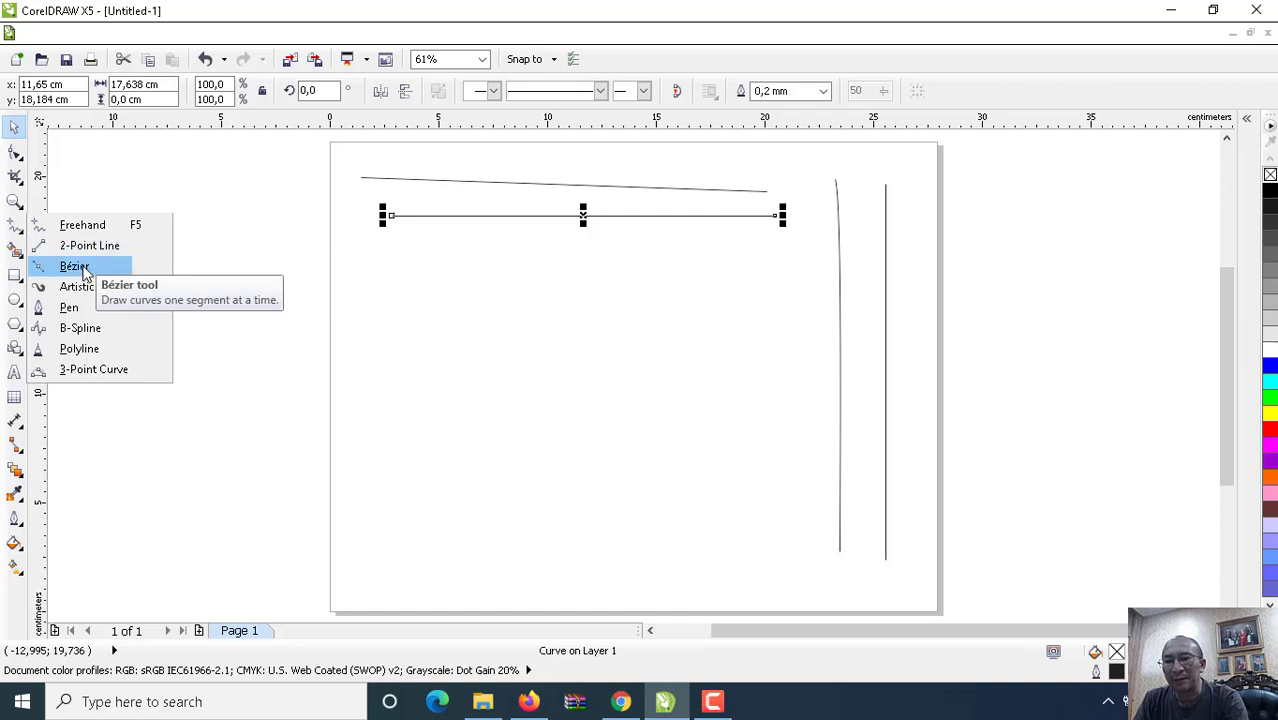
pyautogui.click(78, 267)
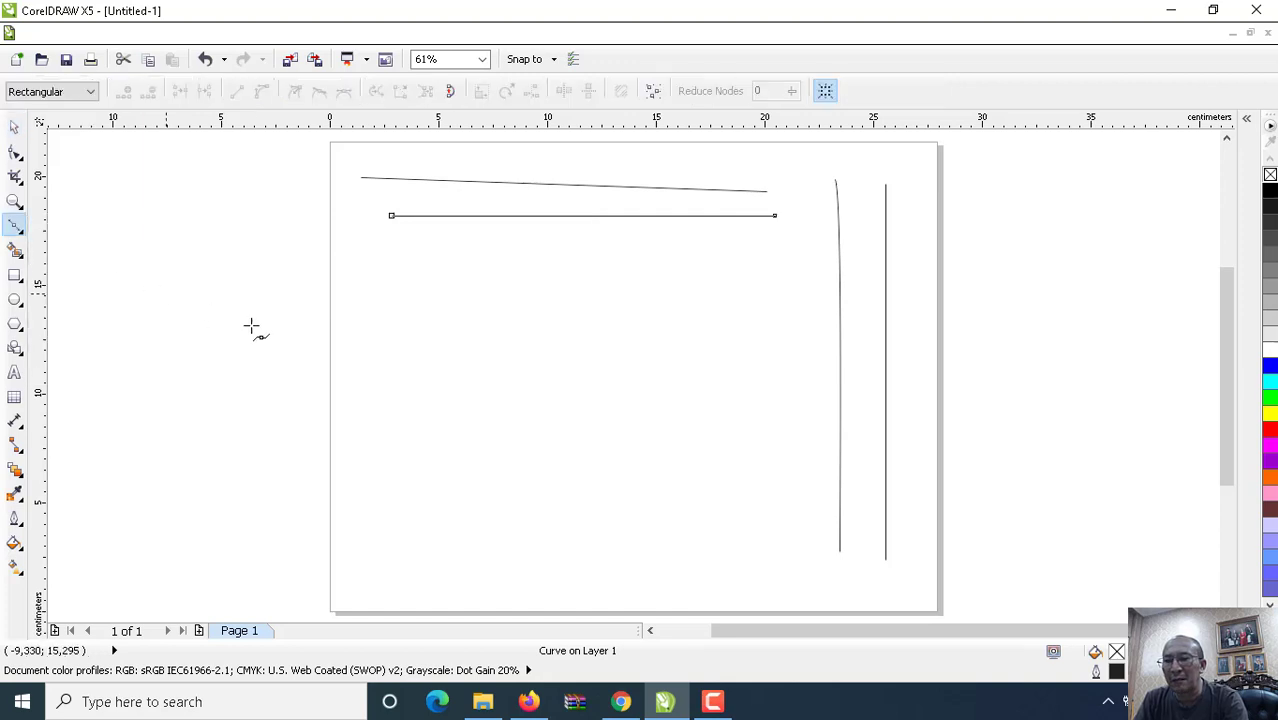
pyautogui.click(348, 367)
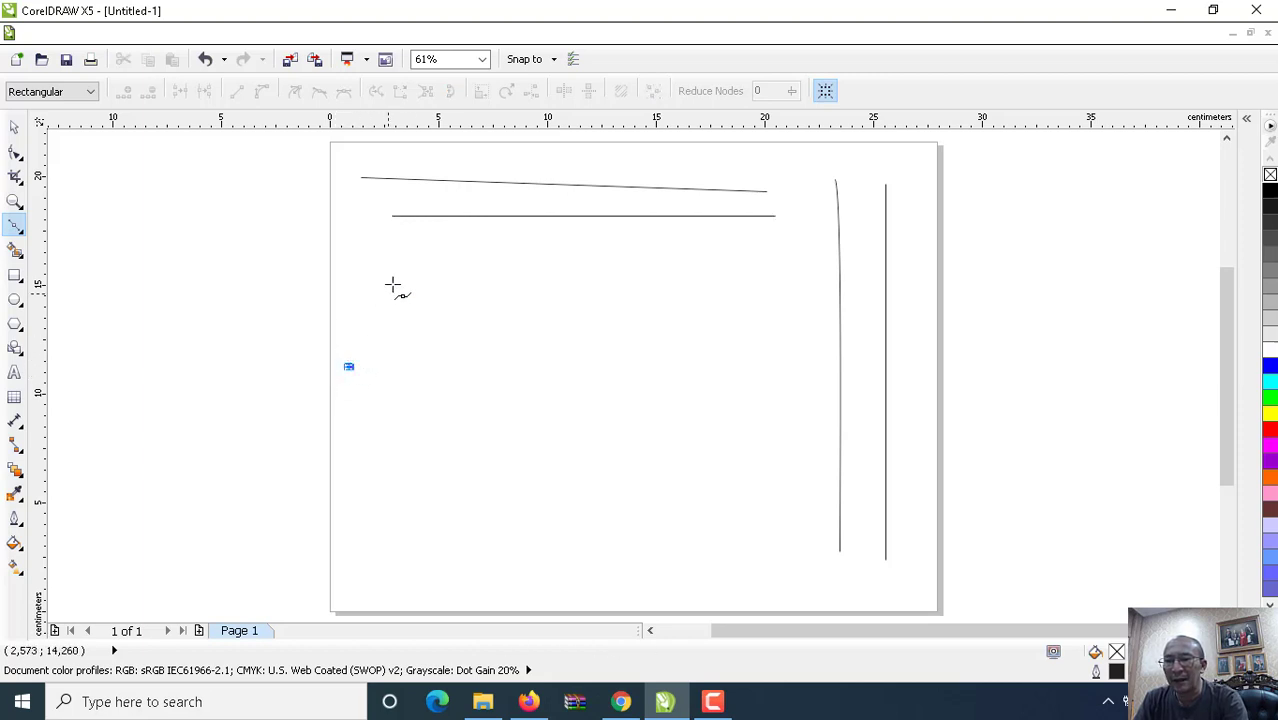
pyautogui.click(427, 263)
pyautogui.click(457, 363)
pyautogui.click(516, 278)
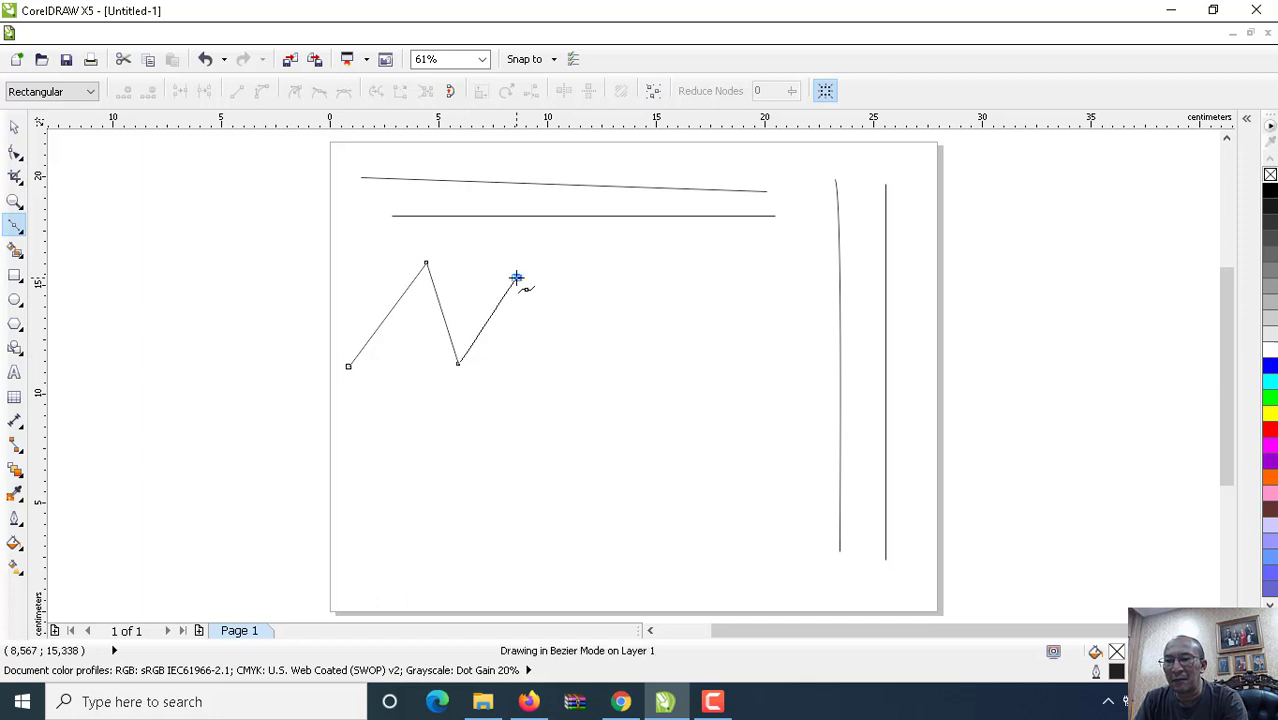
pyautogui.click(545, 363)
pyautogui.click(583, 280)
pyautogui.click(613, 348)
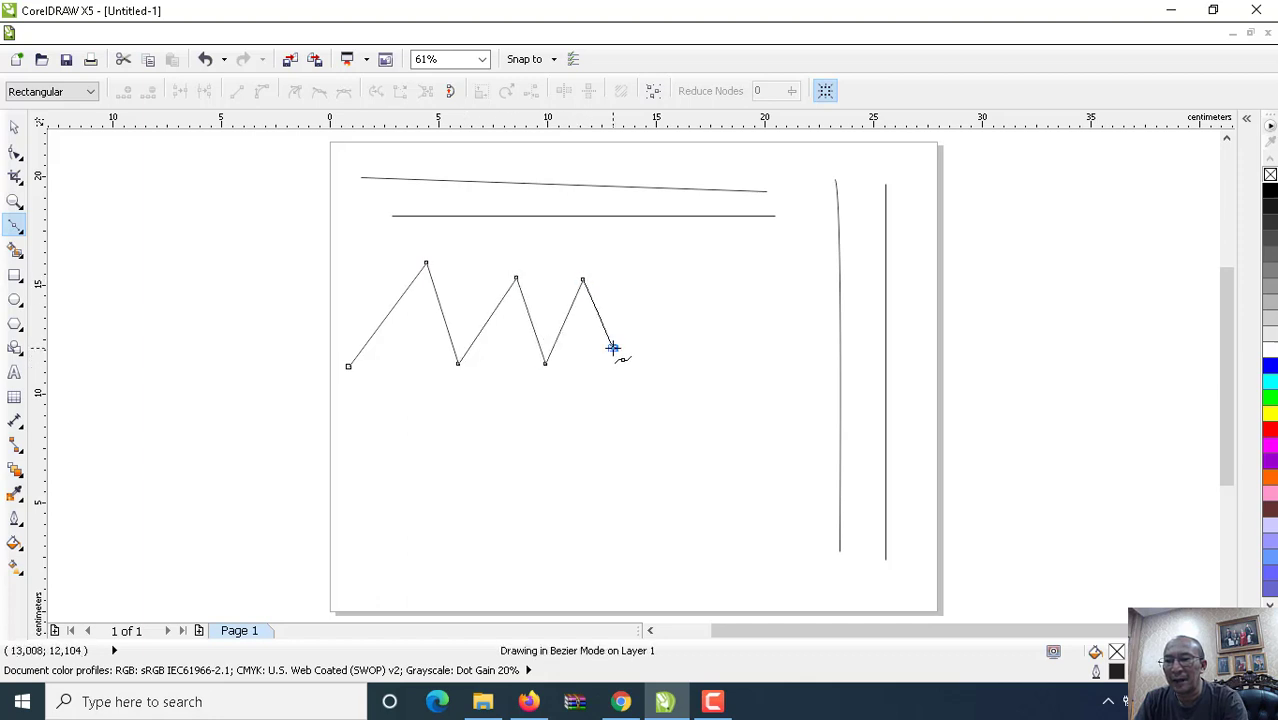
# Continue the Bézier zigzag with three curved segments, arching up and hooking back down to about x 18, y 7.6 cm, and finish it
pyautogui.moveTo(695, 286); pyautogui.dragTo(733, 442)
pyautogui.moveTo(770, 344); pyautogui.dragTo(776, 451)
pyautogui.click(720, 445)
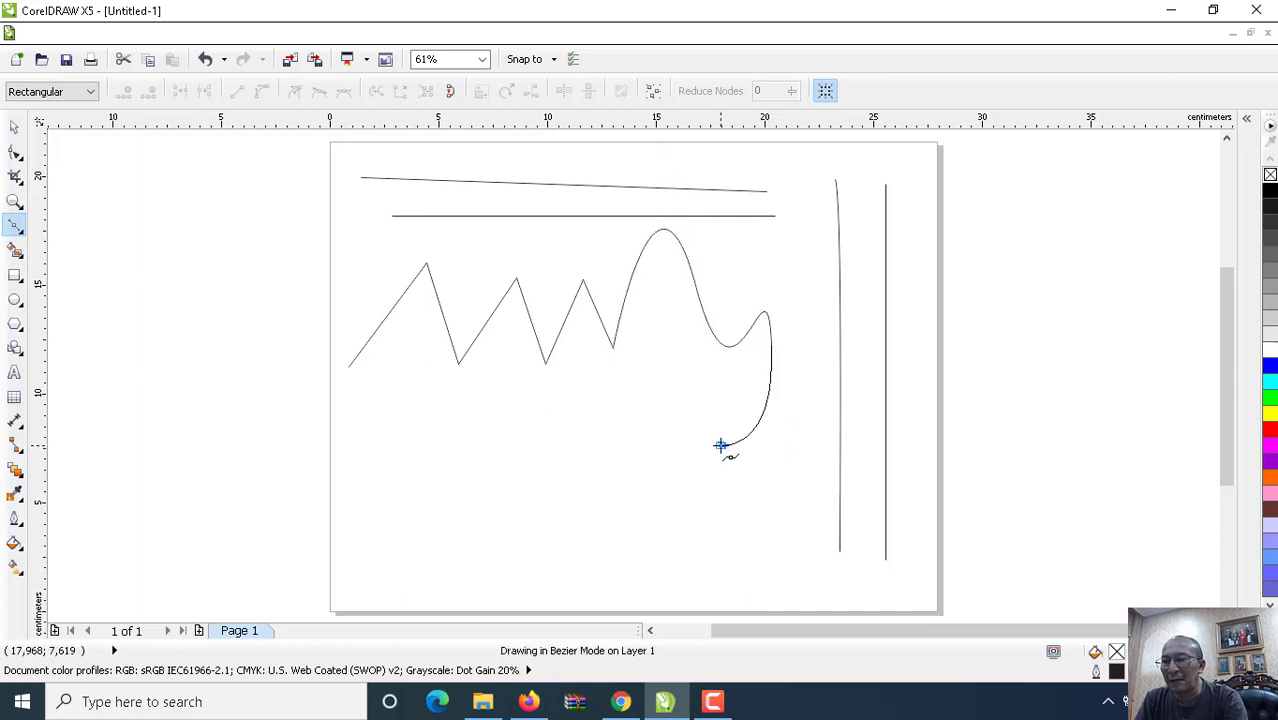
pyautogui.click(14, 128)
# Draw a second Bézier zigzag of nine segments across the lower left of the page, rounding its first peak
pyautogui.click(14, 226)
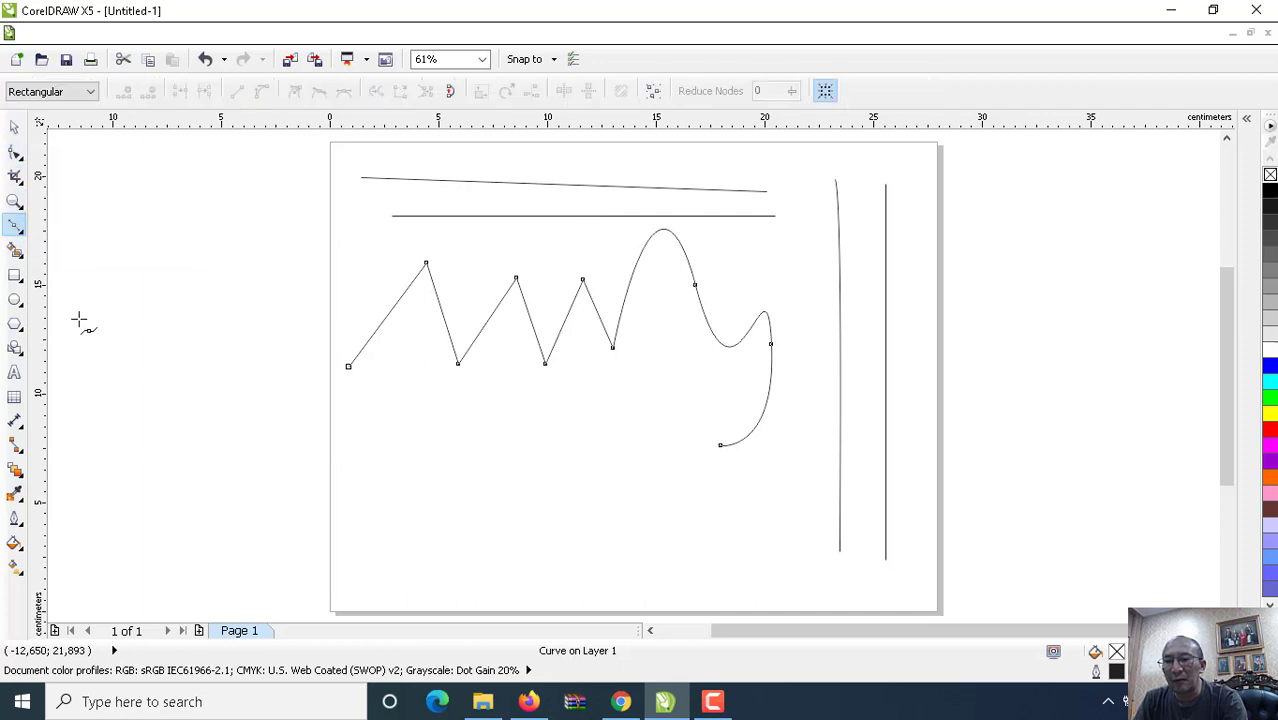
pyautogui.click(335, 516)
pyautogui.moveTo(366, 432); pyautogui.dragTo(375, 441)
pyautogui.click(406, 514)
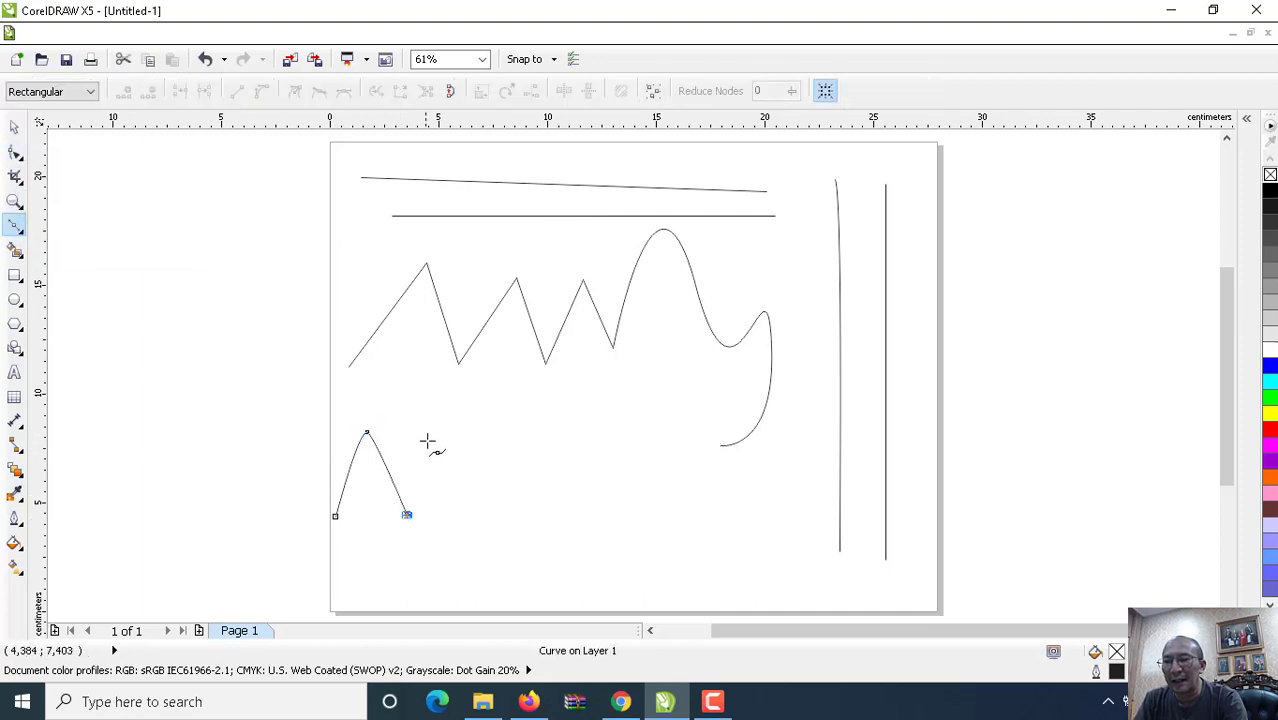
pyautogui.click(427, 441)
pyautogui.click(458, 518)
pyautogui.click(479, 445)
pyautogui.click(516, 532)
pyautogui.click(547, 441)
pyautogui.click(584, 517)
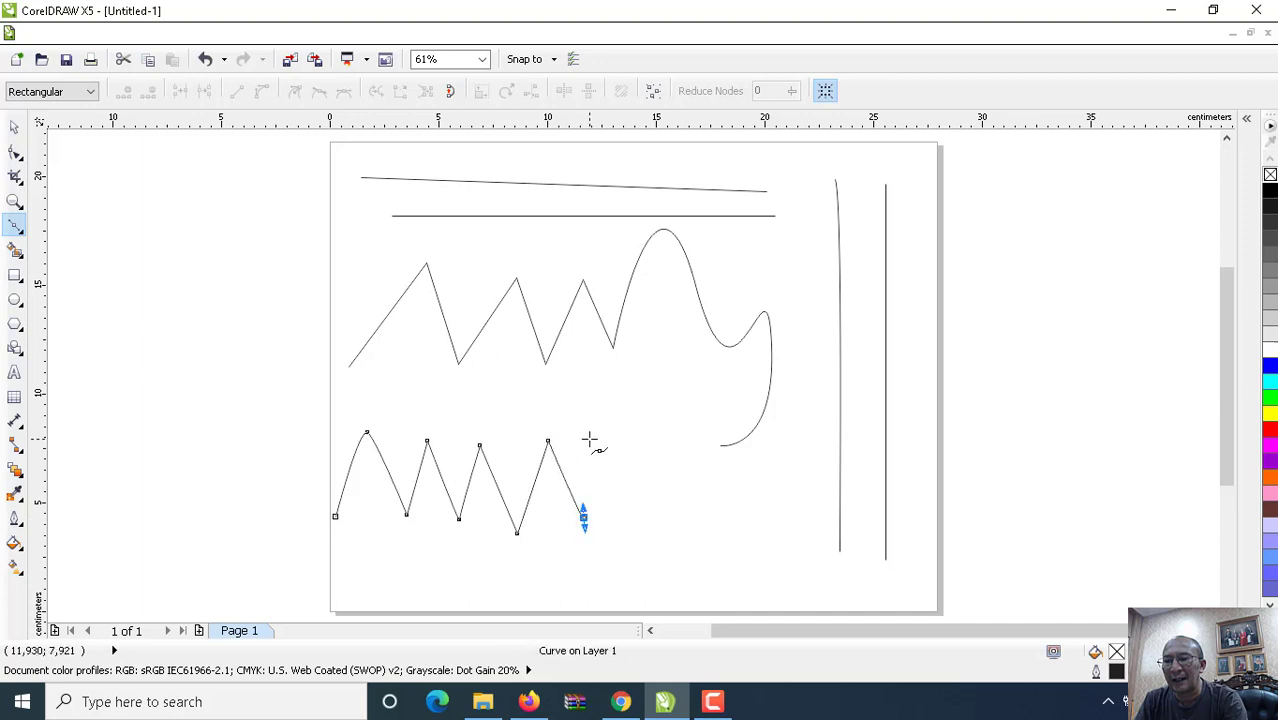
pyautogui.click(589, 438)
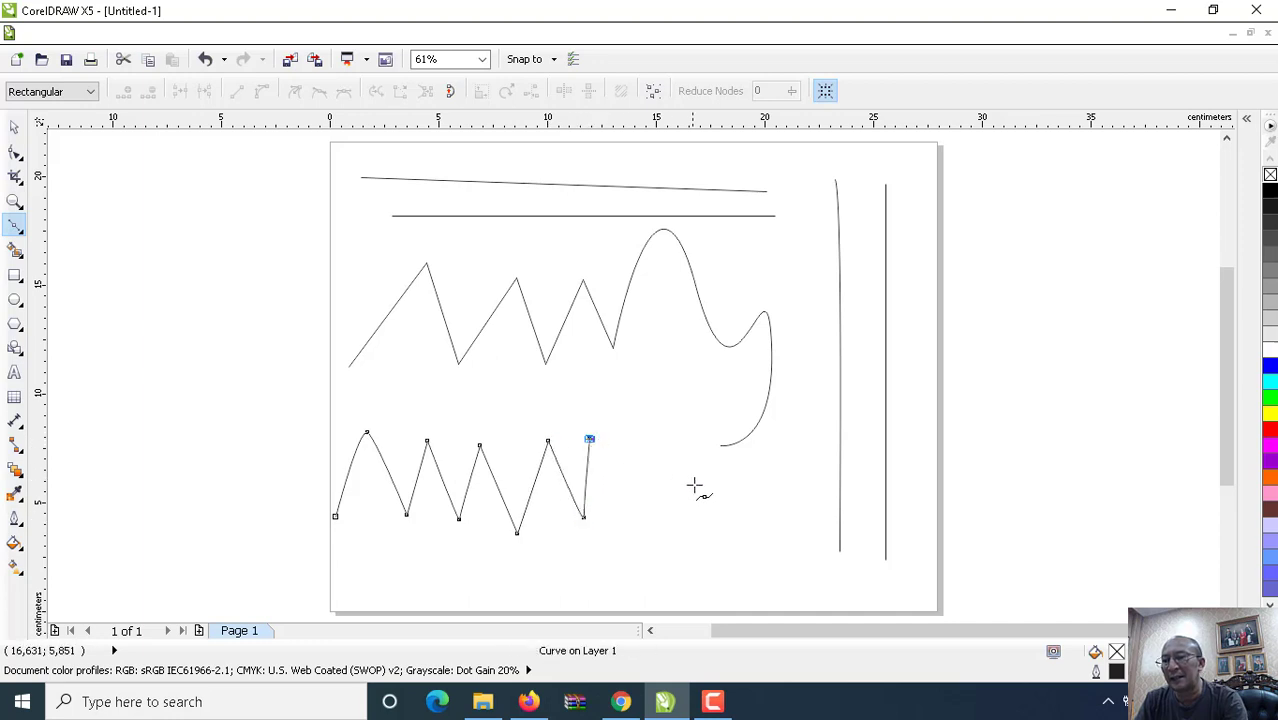
# Delete the lower Bézier zigzag
pyautogui.click(14, 126)
pyautogui.moveTo(212, 390); pyautogui.dragTo(655, 565)
pyautogui.press('Delete')
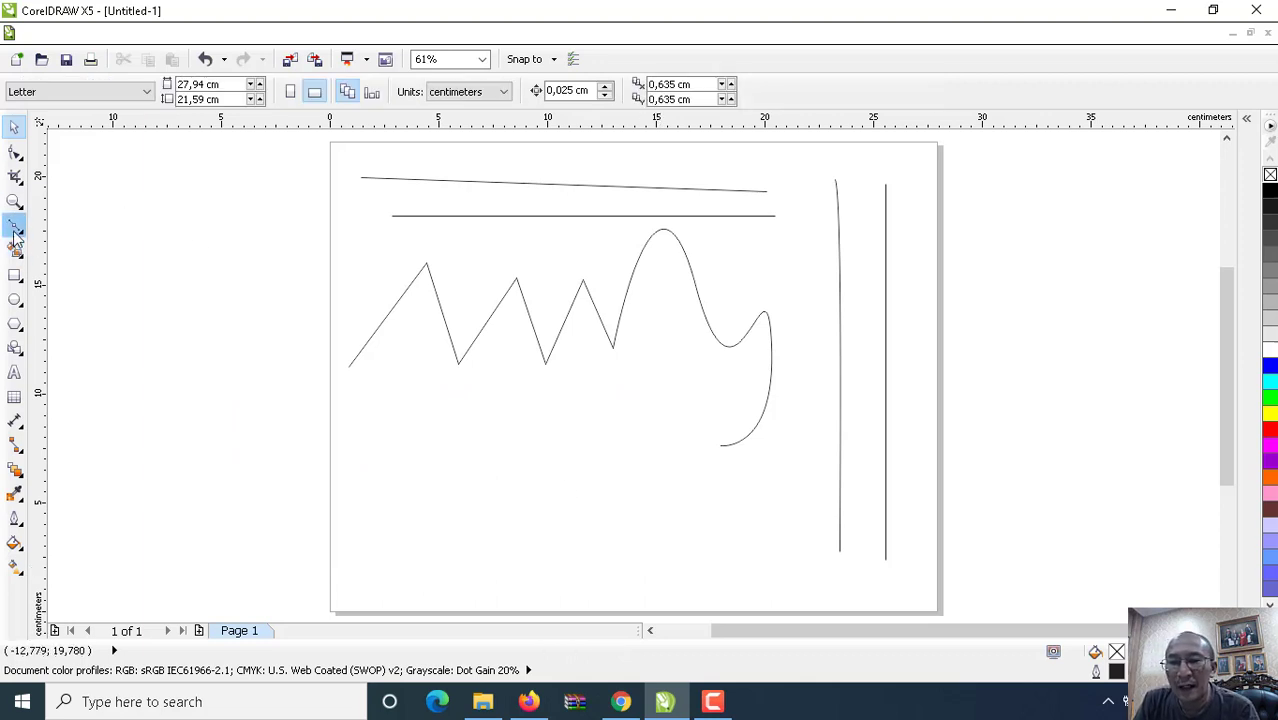
# With the Pen tool, draw a seven-segment zigzag about 24.8 cm wide and 6 cm tall across the lower page, starting off its left edge
pyautogui.click(15, 232)
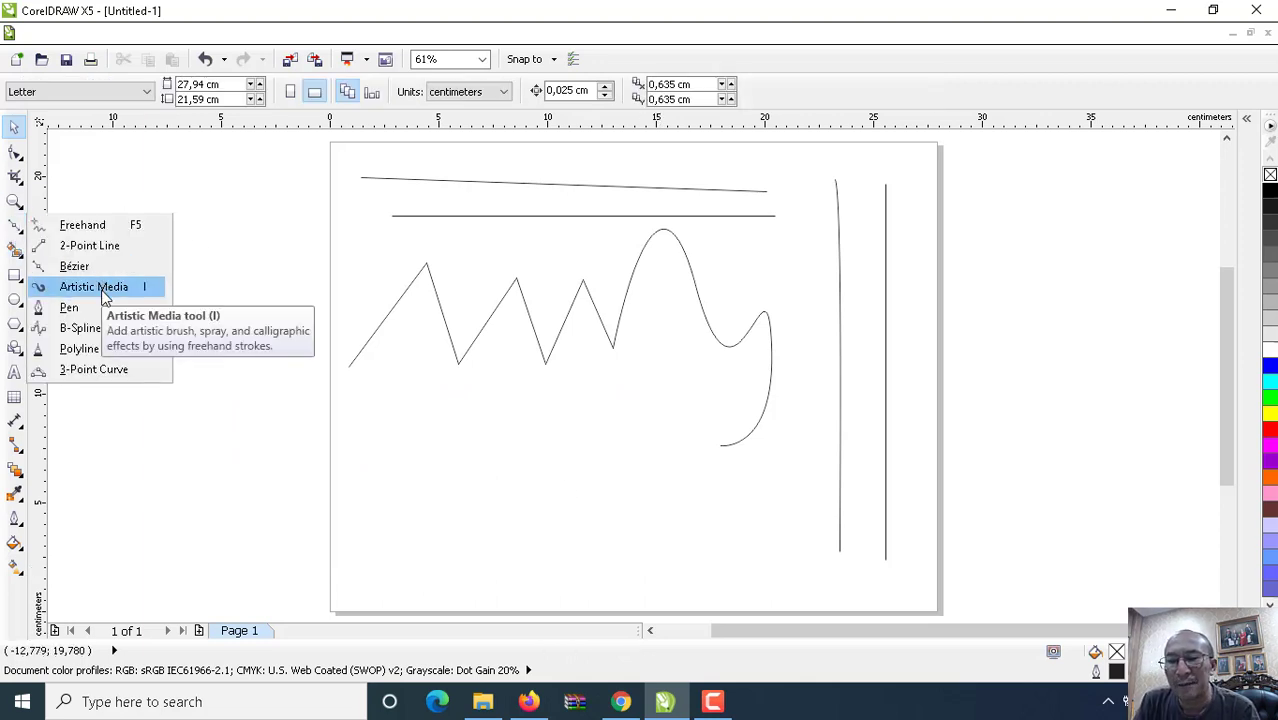
pyautogui.click(72, 310)
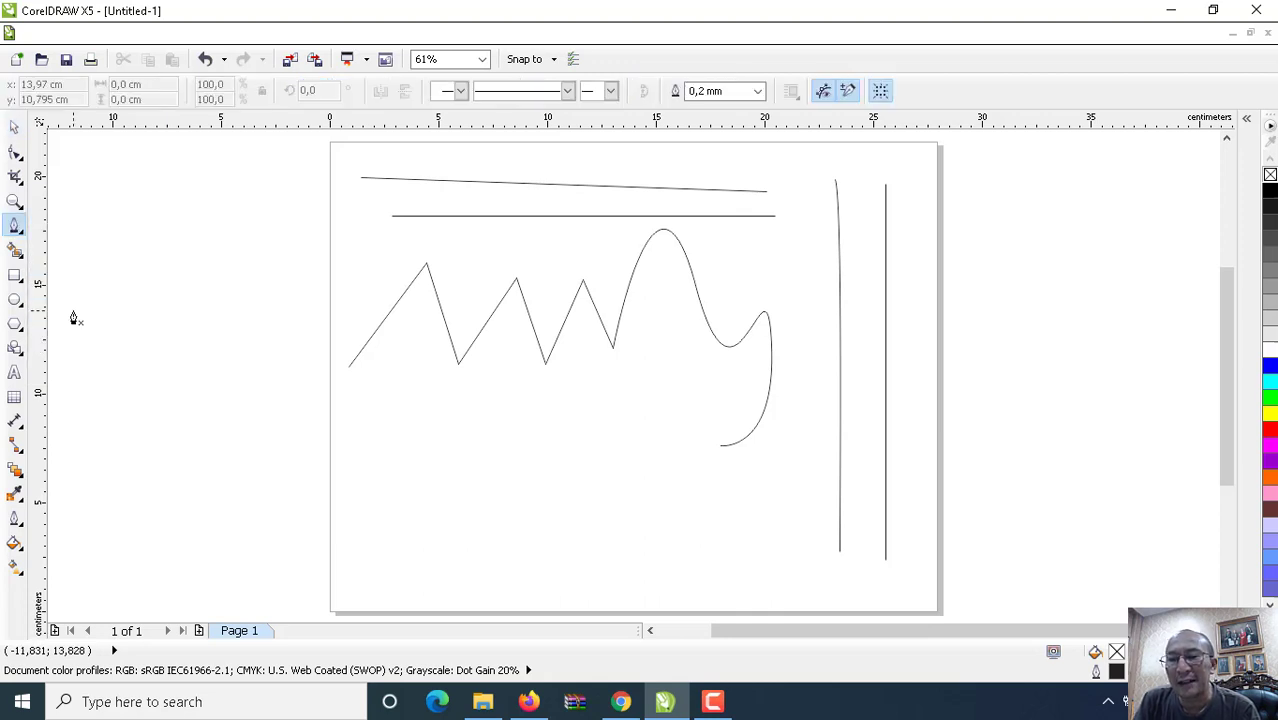
pyautogui.click(270, 511)
pyautogui.click(386, 404)
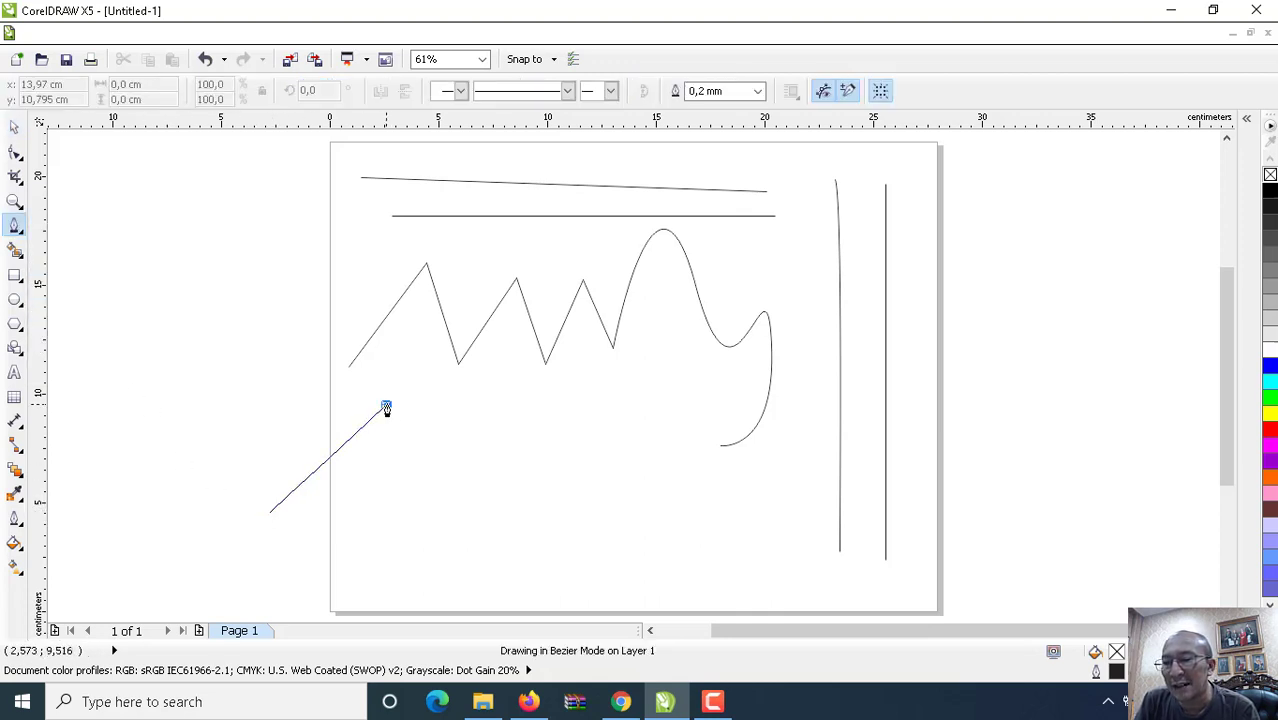
pyautogui.click(450, 508)
pyautogui.click(545, 398)
pyautogui.click(606, 512)
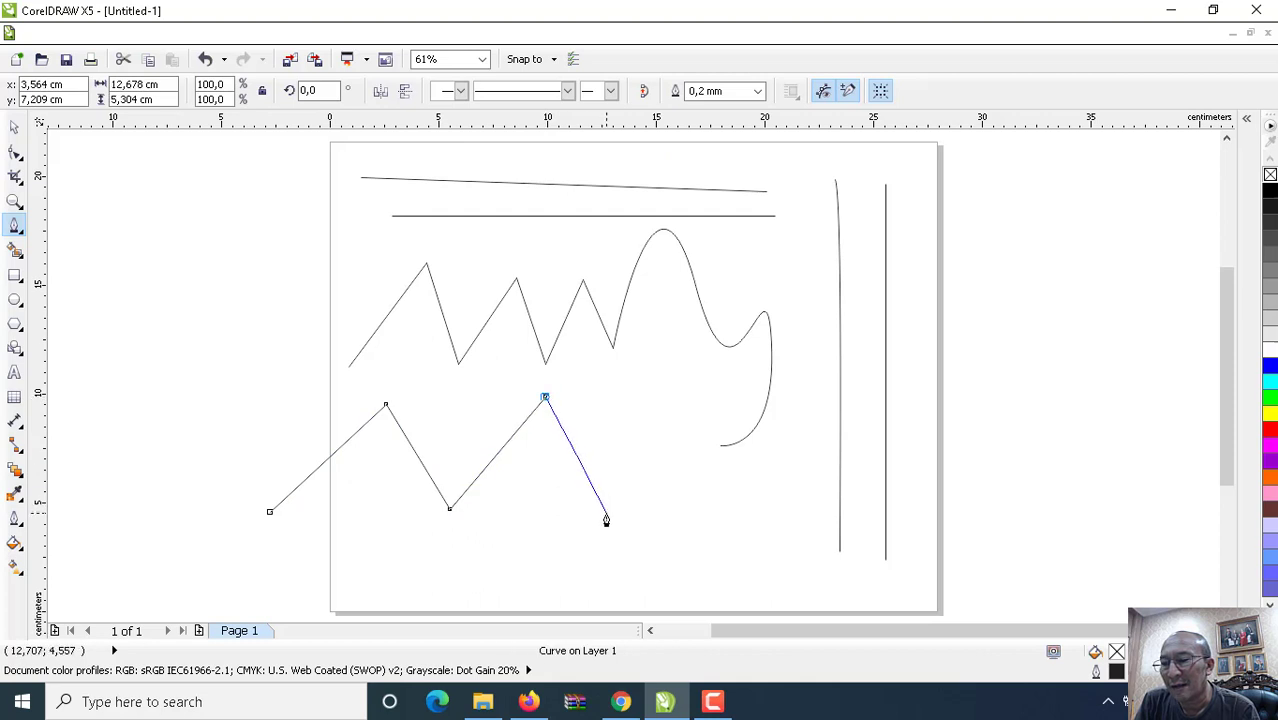
pyautogui.click(665, 385)
pyautogui.click(731, 516)
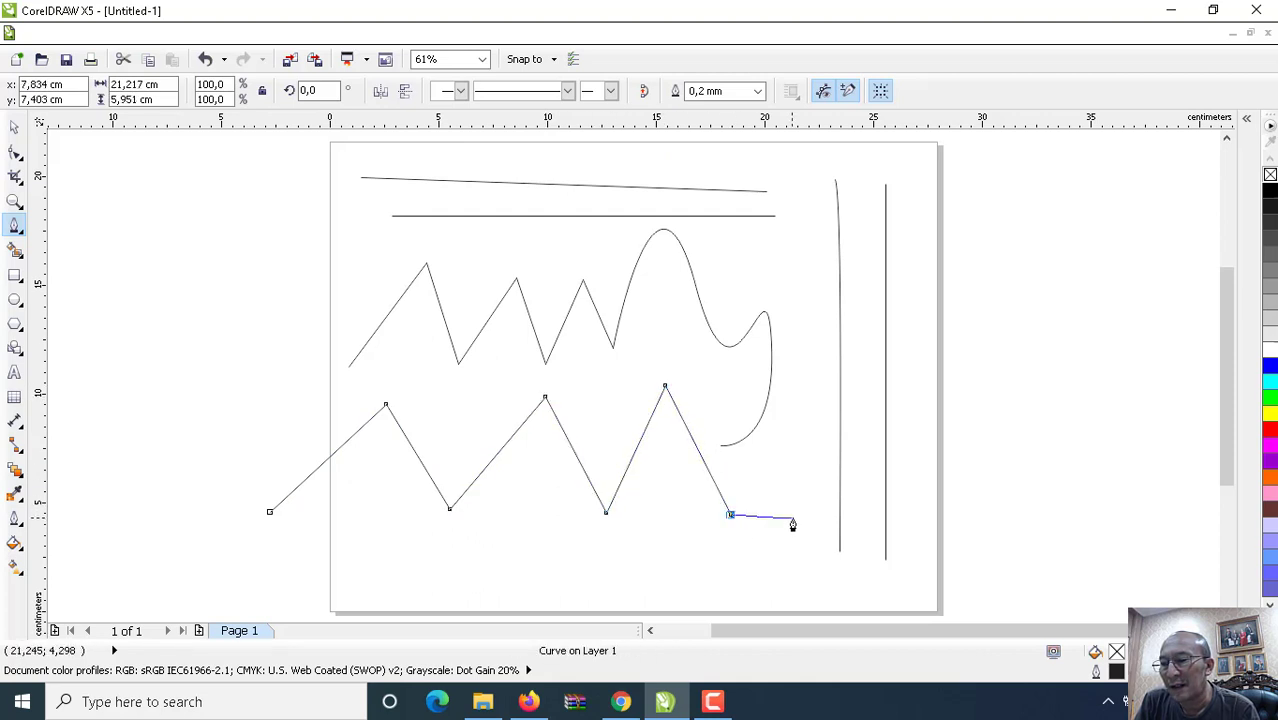
pyautogui.click(808, 433)
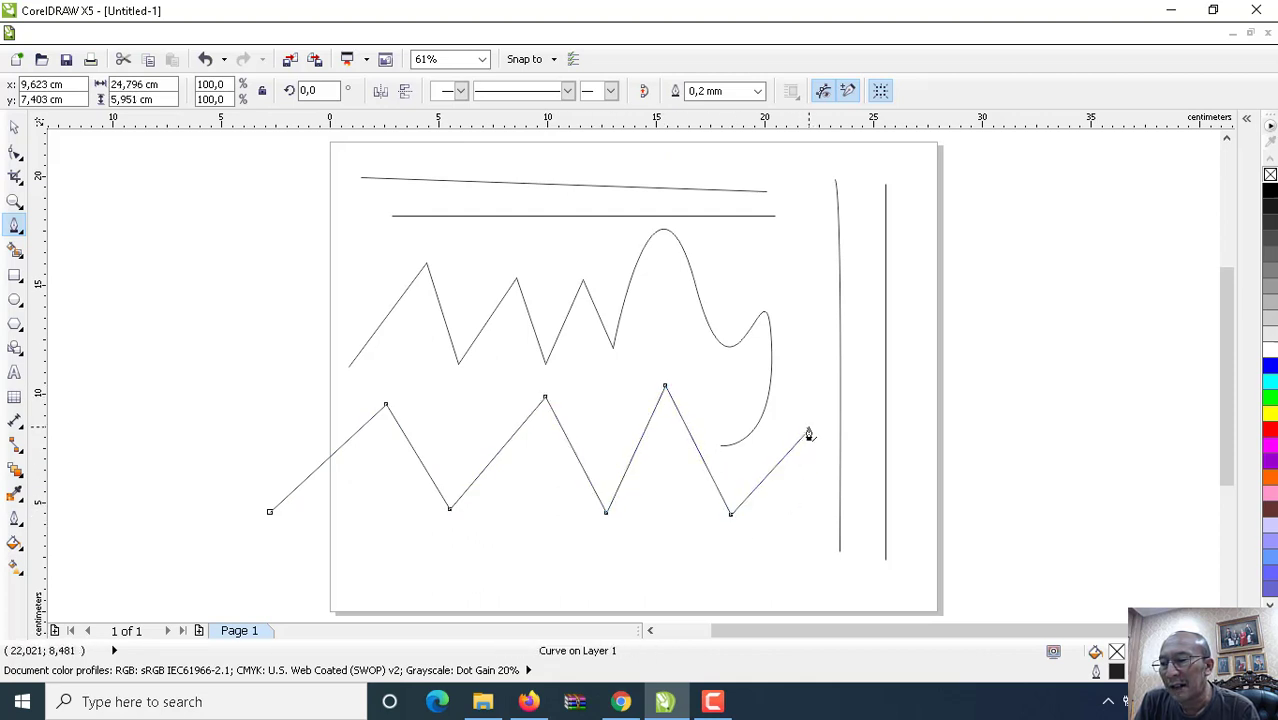
# With the Polyline tool, draw an open, many-cornered spiral outline about 10.6 cm wide and 13.1 cm tall beside the page's left edge
pyautogui.click(23, 232)
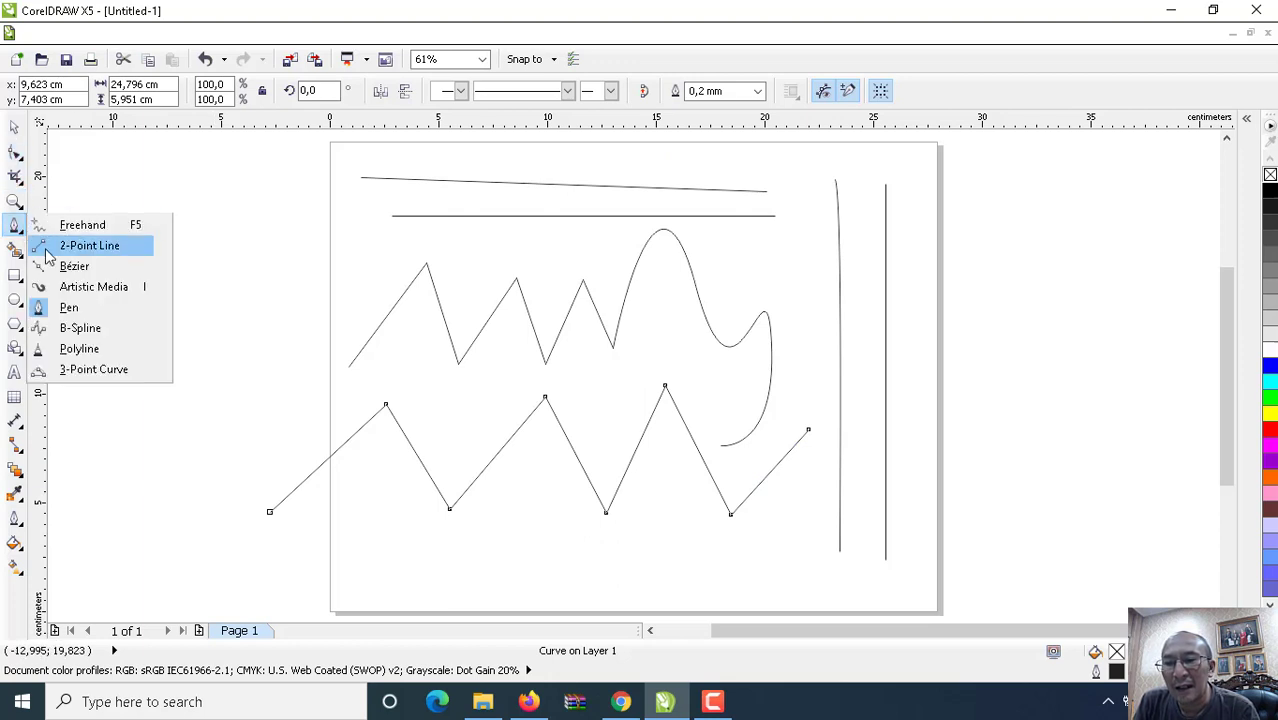
pyautogui.click(99, 350)
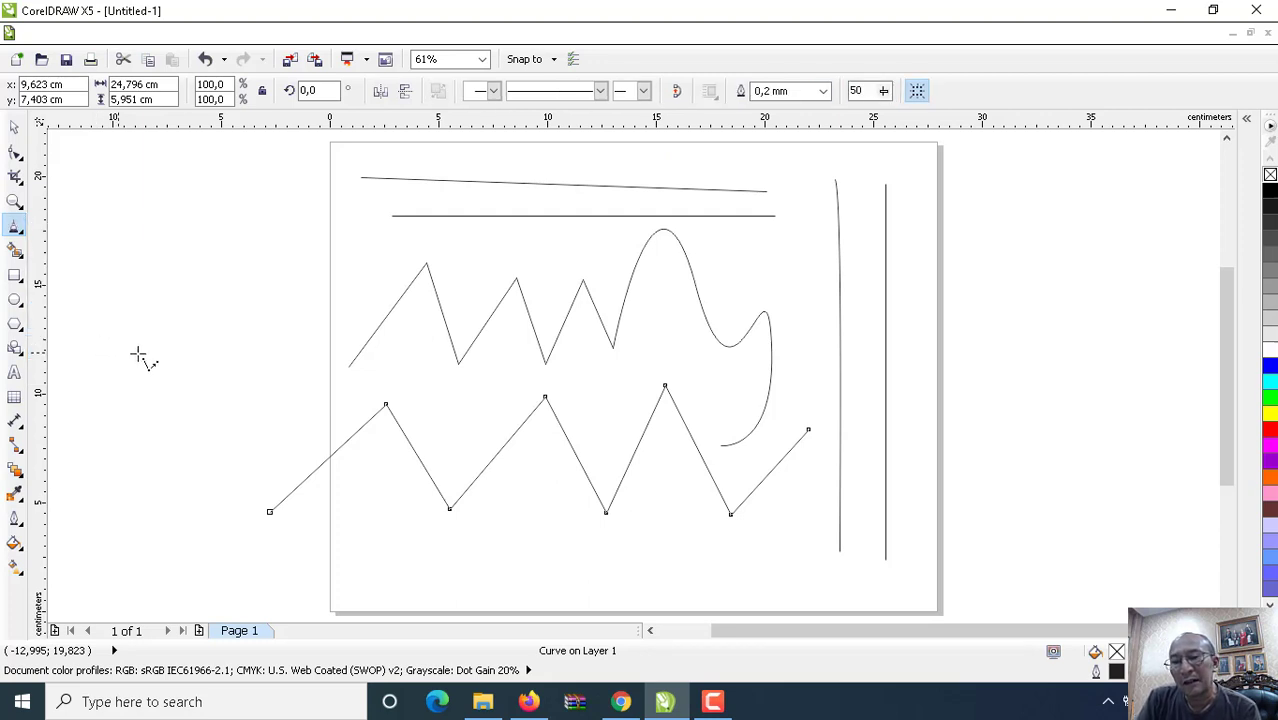
pyautogui.click(130, 256)
pyautogui.click(259, 217)
pyautogui.click(294, 323)
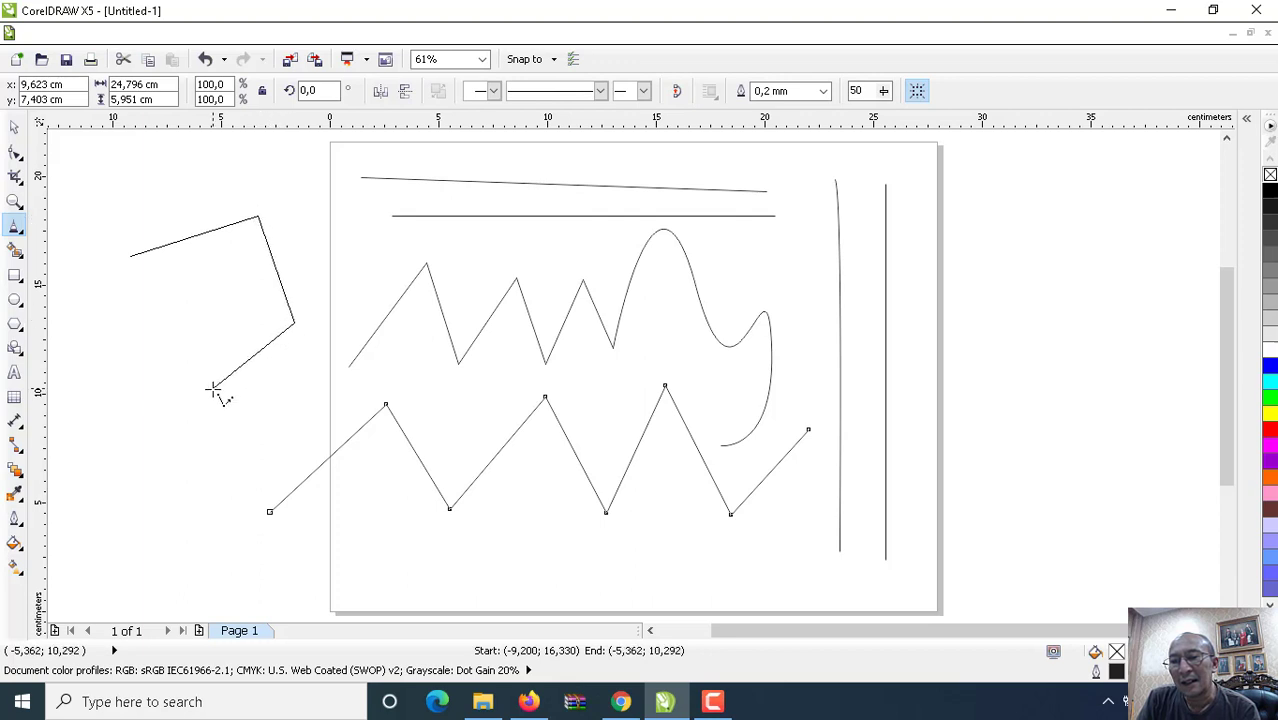
pyautogui.click(213, 388)
pyautogui.click(109, 273)
pyautogui.click(121, 399)
pyautogui.click(135, 457)
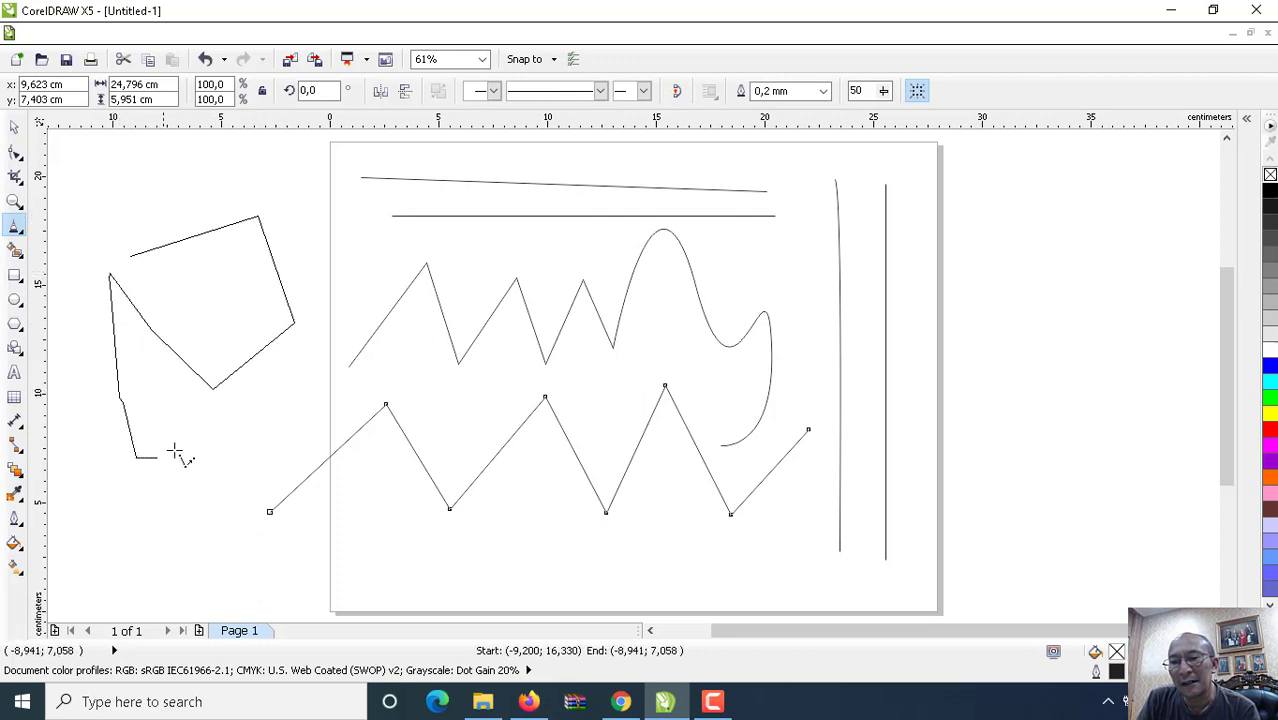
pyautogui.click(260, 445)
pyautogui.click(296, 364)
pyautogui.click(333, 403)
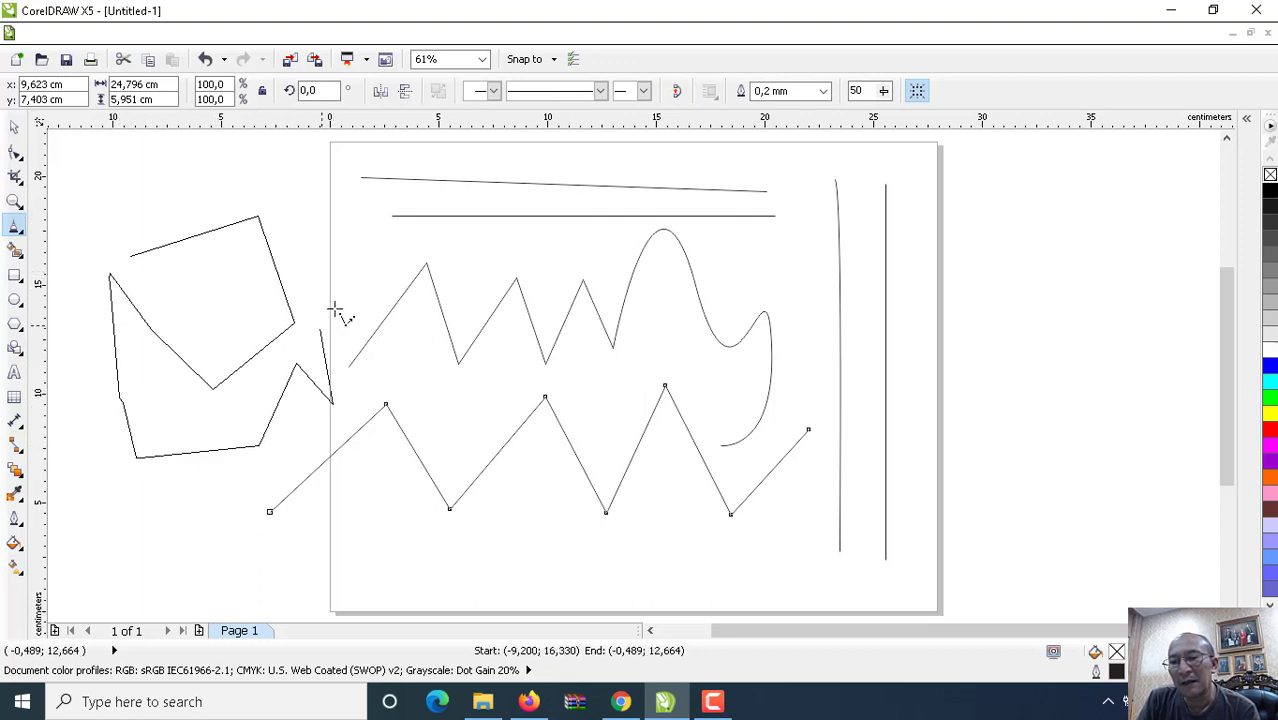
pyautogui.click(339, 236)
pyautogui.click(297, 180)
pyautogui.click(208, 173)
pyautogui.click(132, 185)
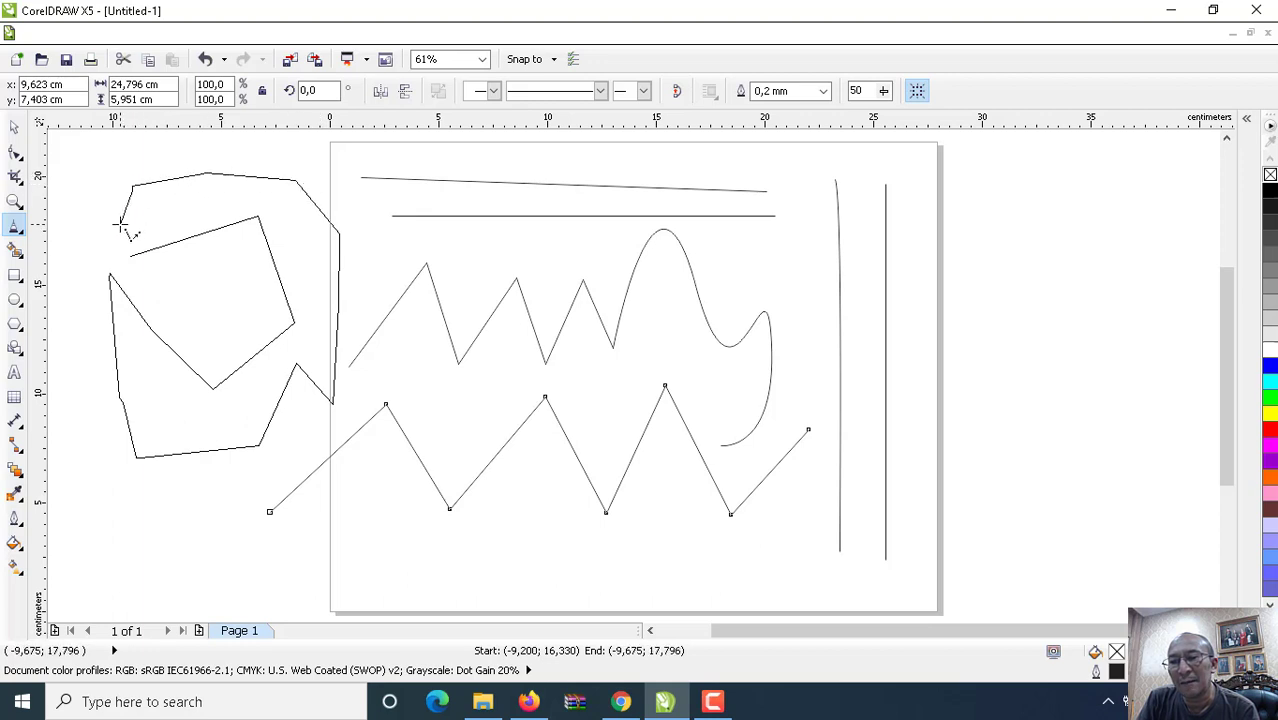
pyautogui.doubleClick(119, 226)
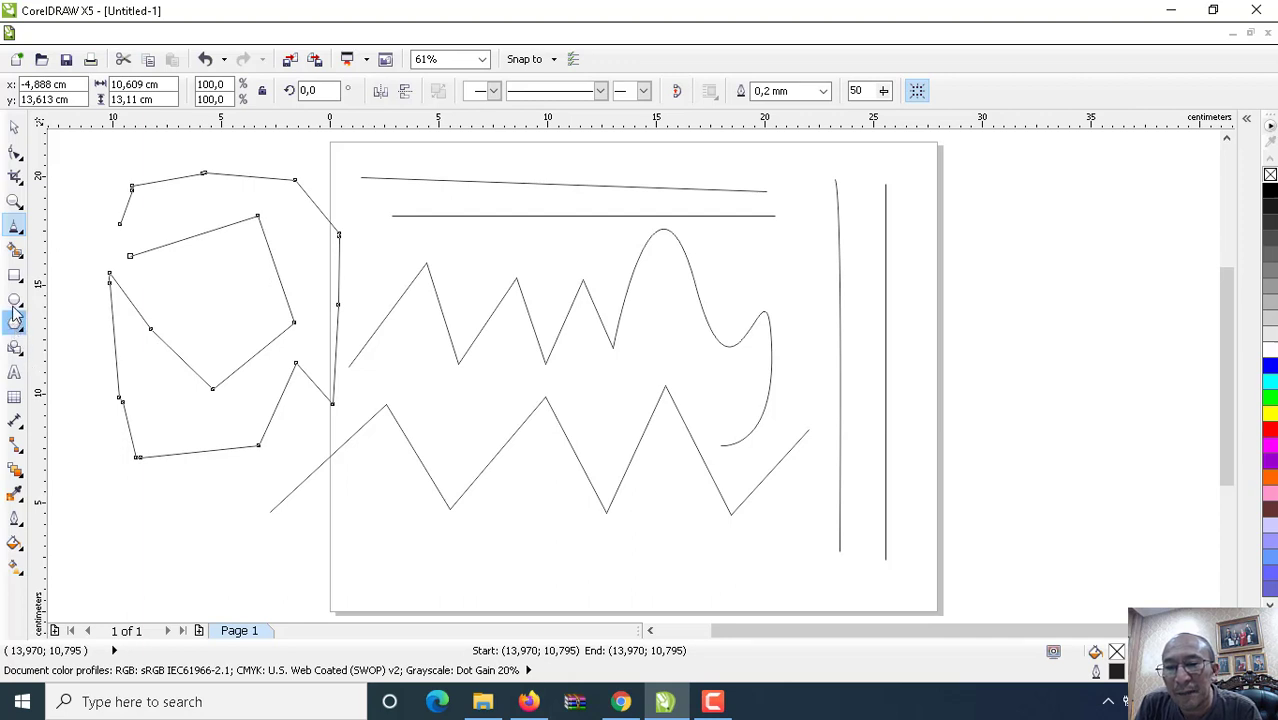
# Delete the Pen zigzag and the Bézier curve from the page
pyautogui.click(16, 230)
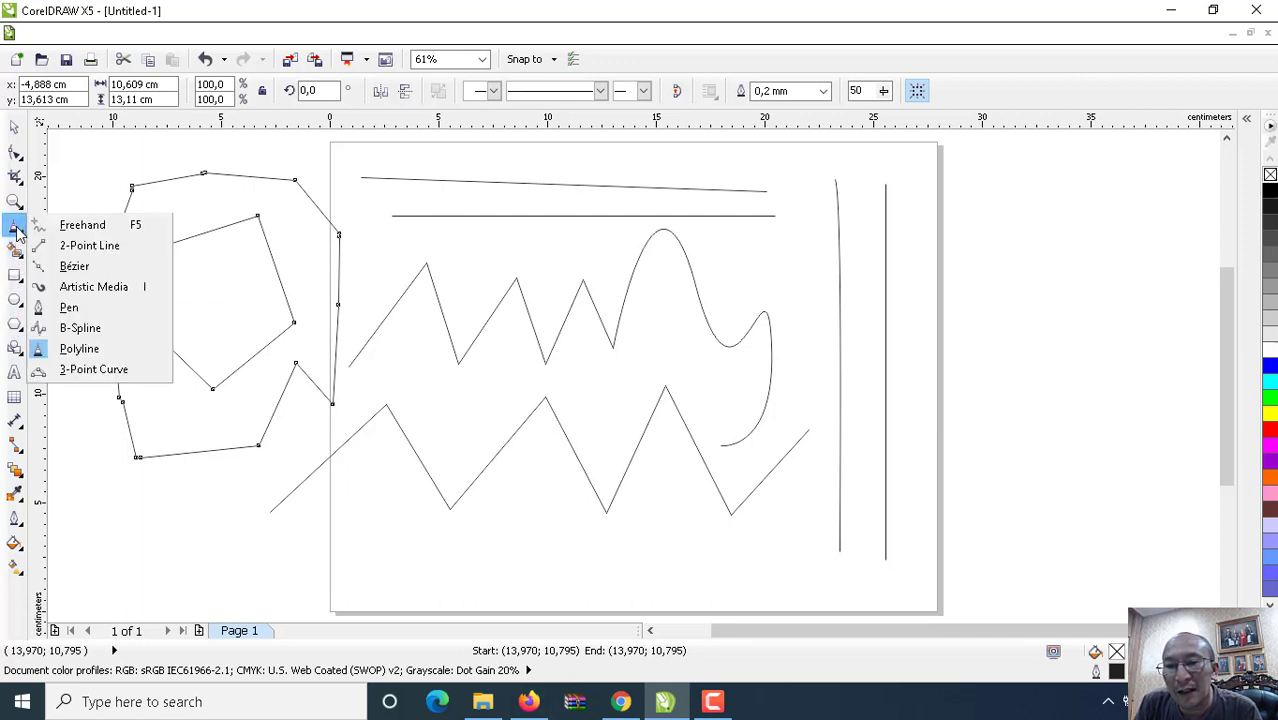
pyautogui.click(100, 371)
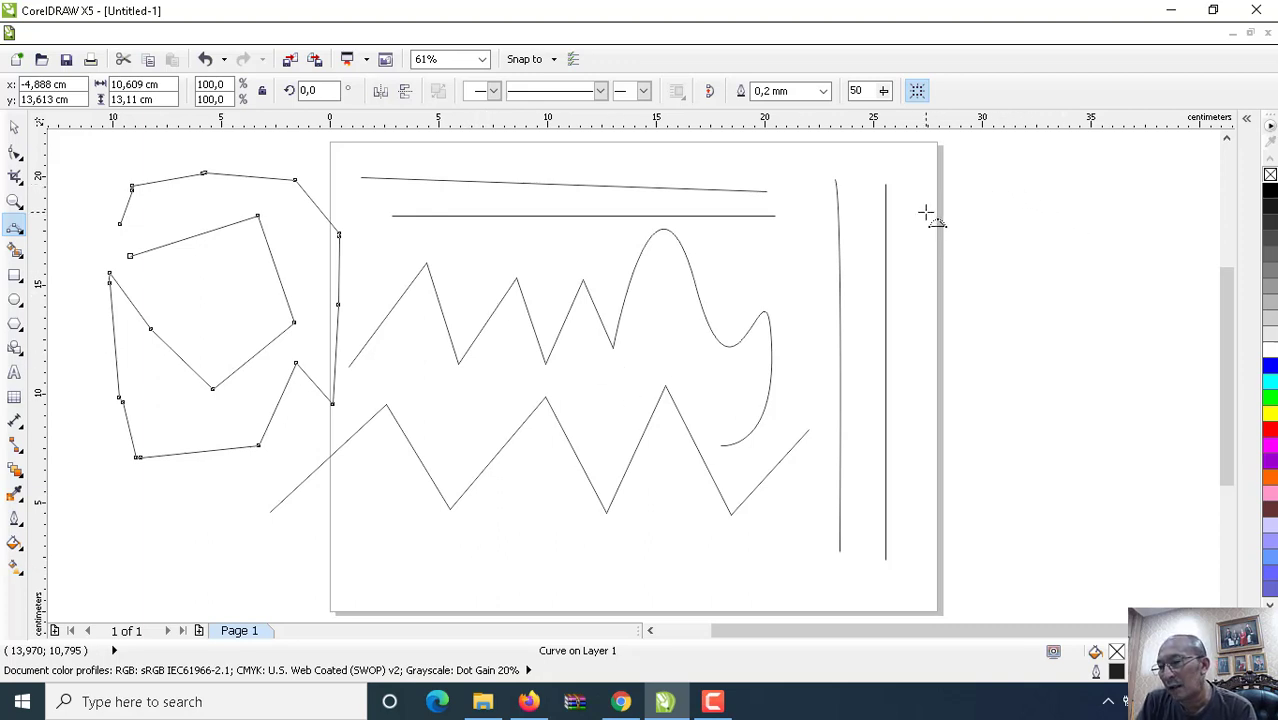
pyautogui.click(14, 127)
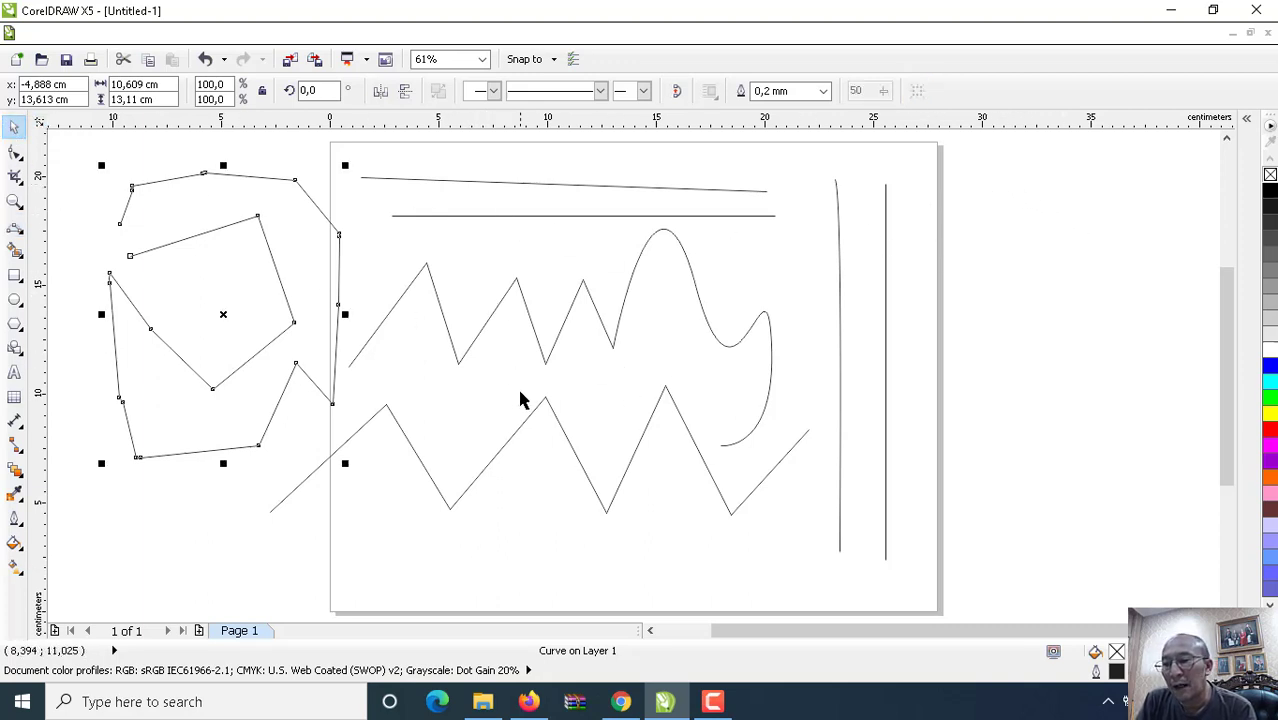
pyautogui.click(531, 419)
pyautogui.press('Delete')
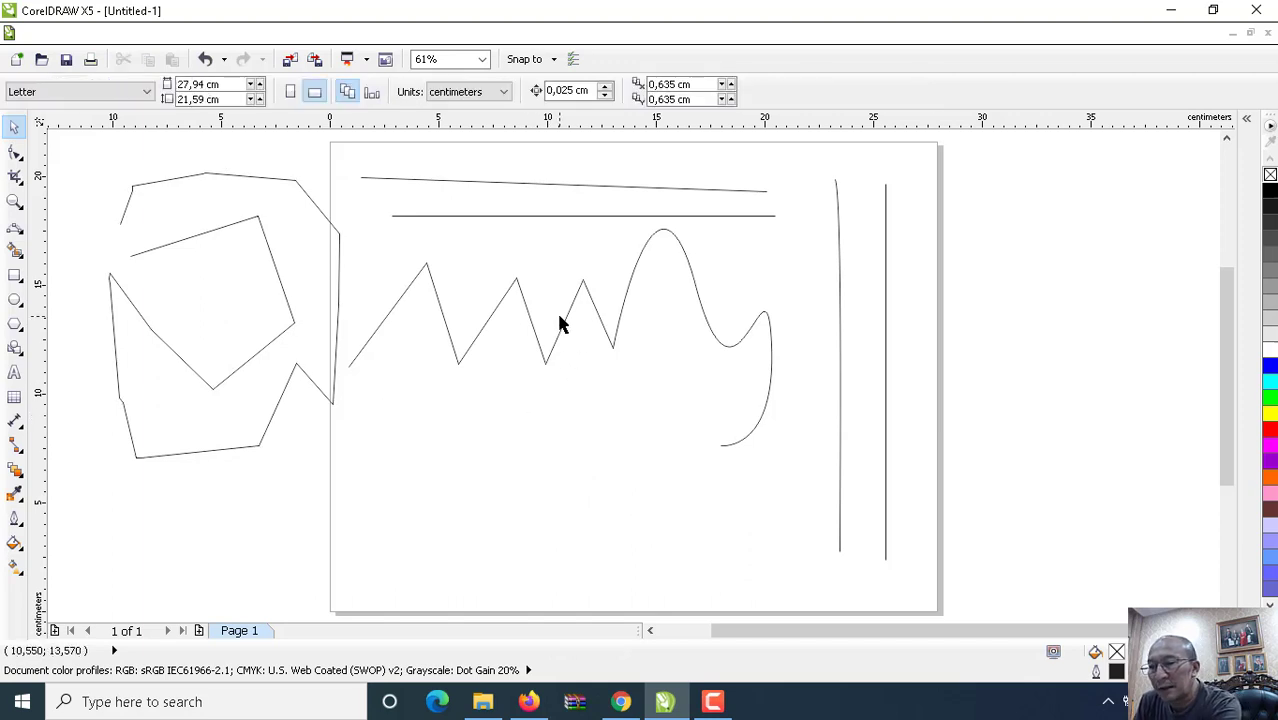
pyautogui.click(560, 323)
pyautogui.press('Delete')
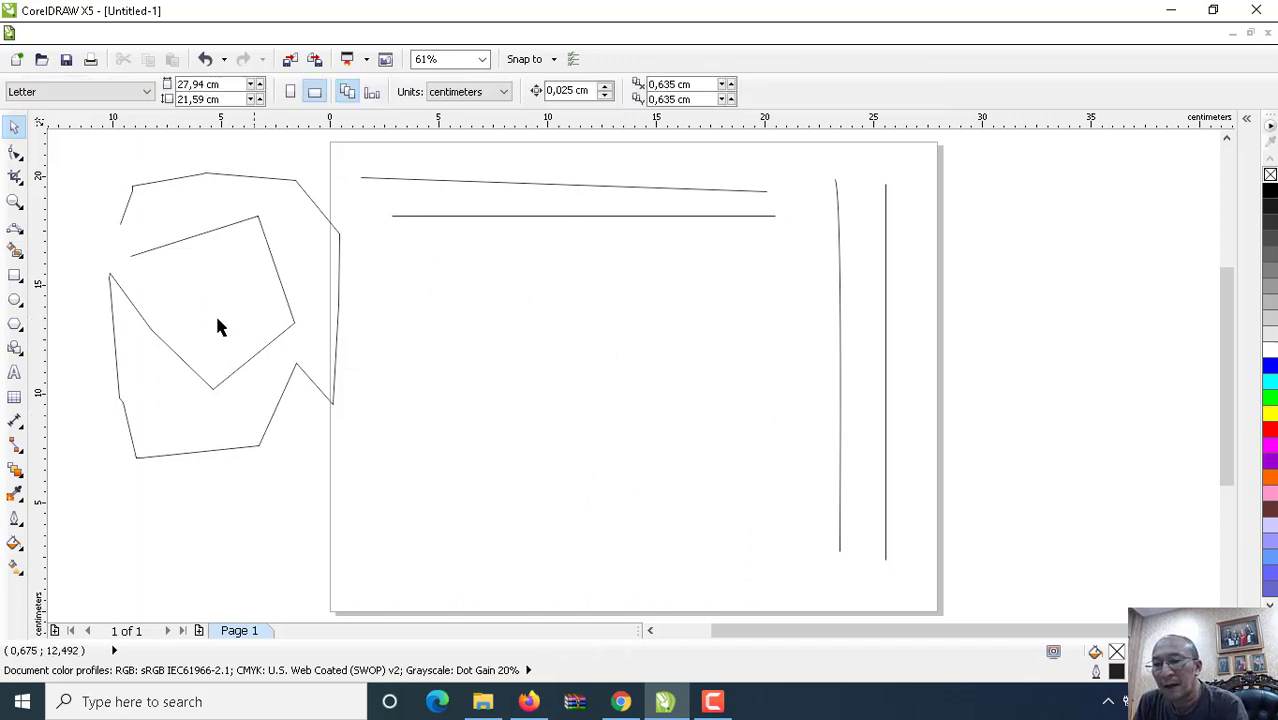
# With the 3-Point Curve tool, draw a right-bulging curve about 14.4 cm wide and 11 cm tall below the horizontal line
pyautogui.click(16, 232)
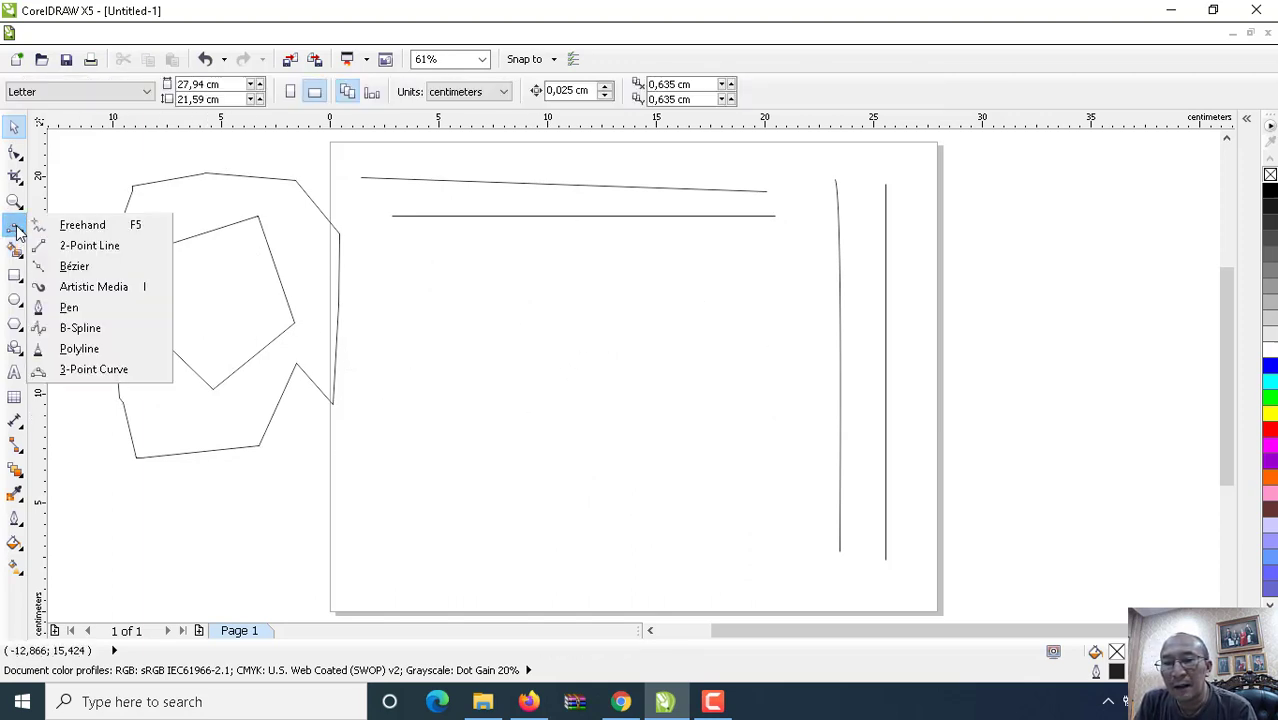
pyautogui.click(80, 374)
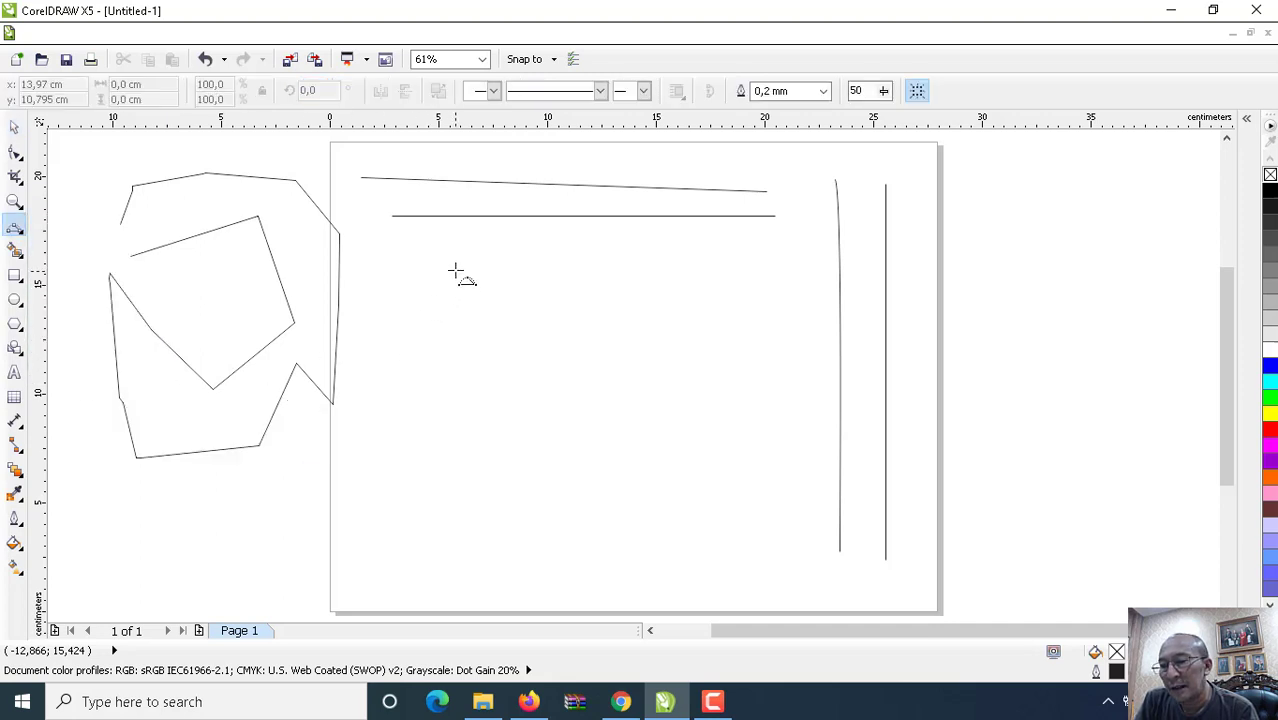
pyautogui.moveTo(458, 257); pyautogui.dragTo(574, 490)
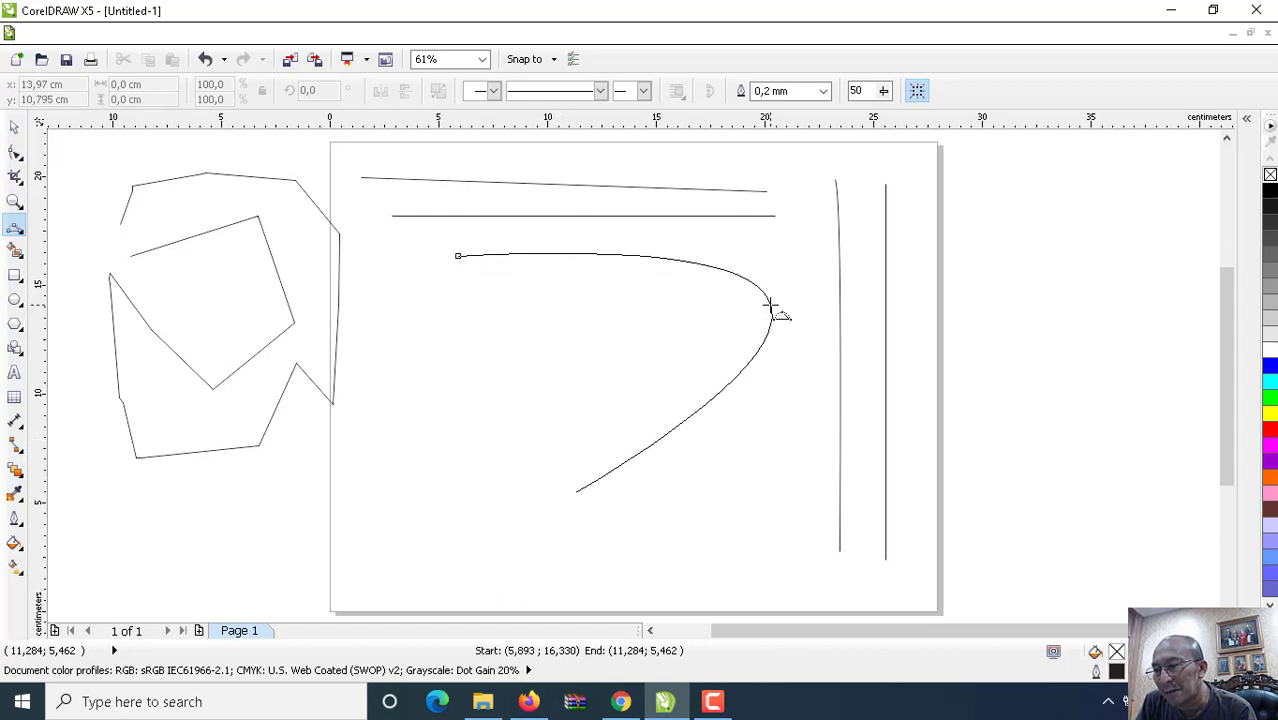
pyautogui.click(770, 305)
# Draw a second right-bulging 3-point curve about 8.4 cm wide and 12.3 cm tall to the left of the first, then leave the tool
pyautogui.moveTo(413, 284); pyautogui.dragTo(467, 549)
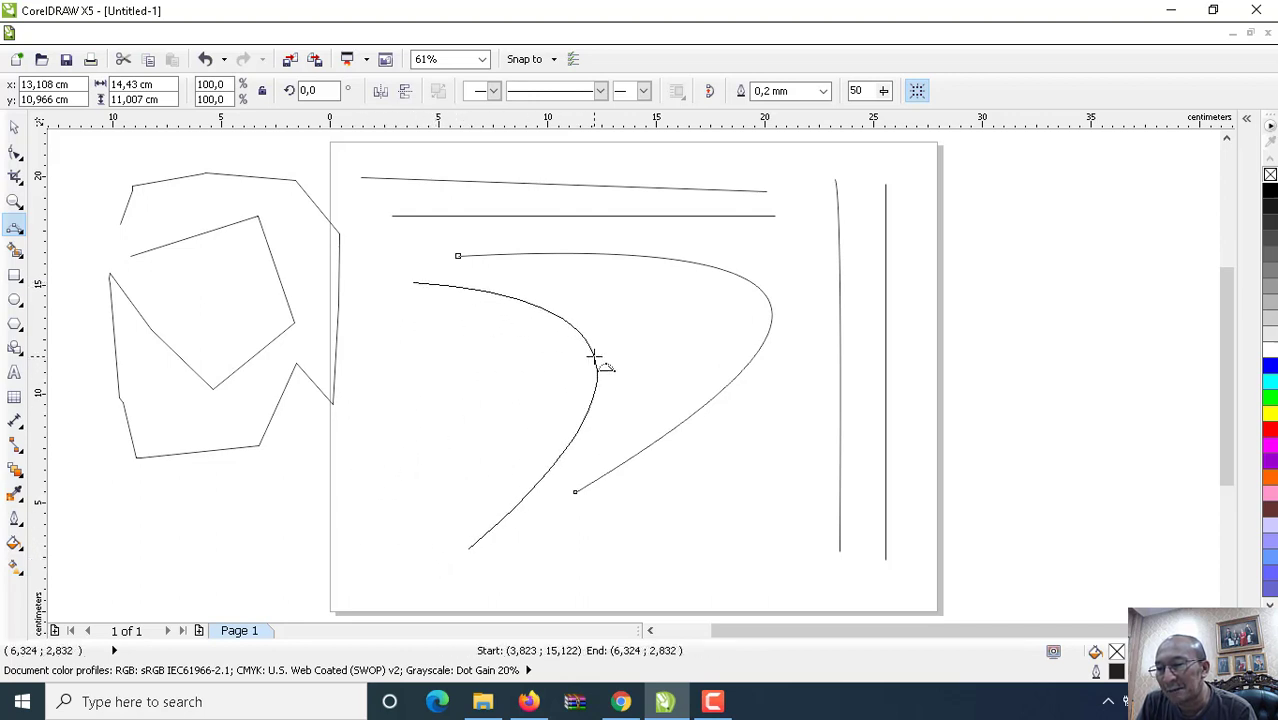
pyautogui.click(594, 355)
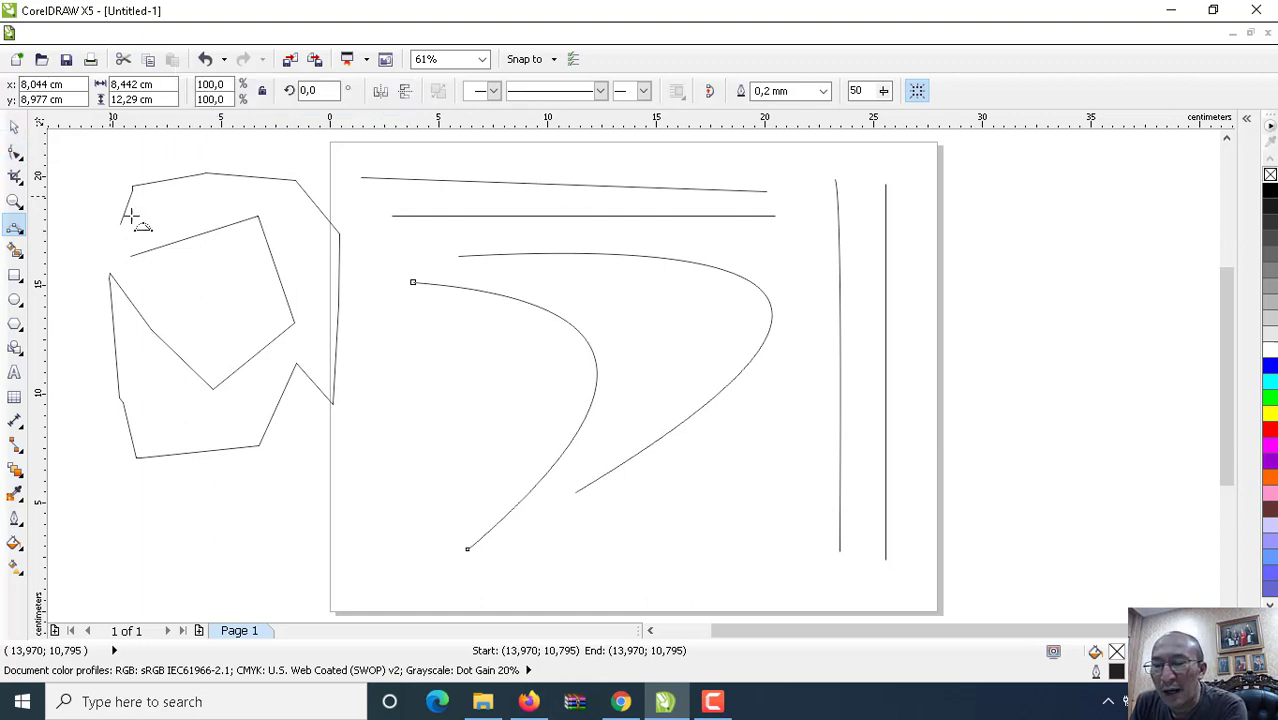
pyautogui.click(14, 126)
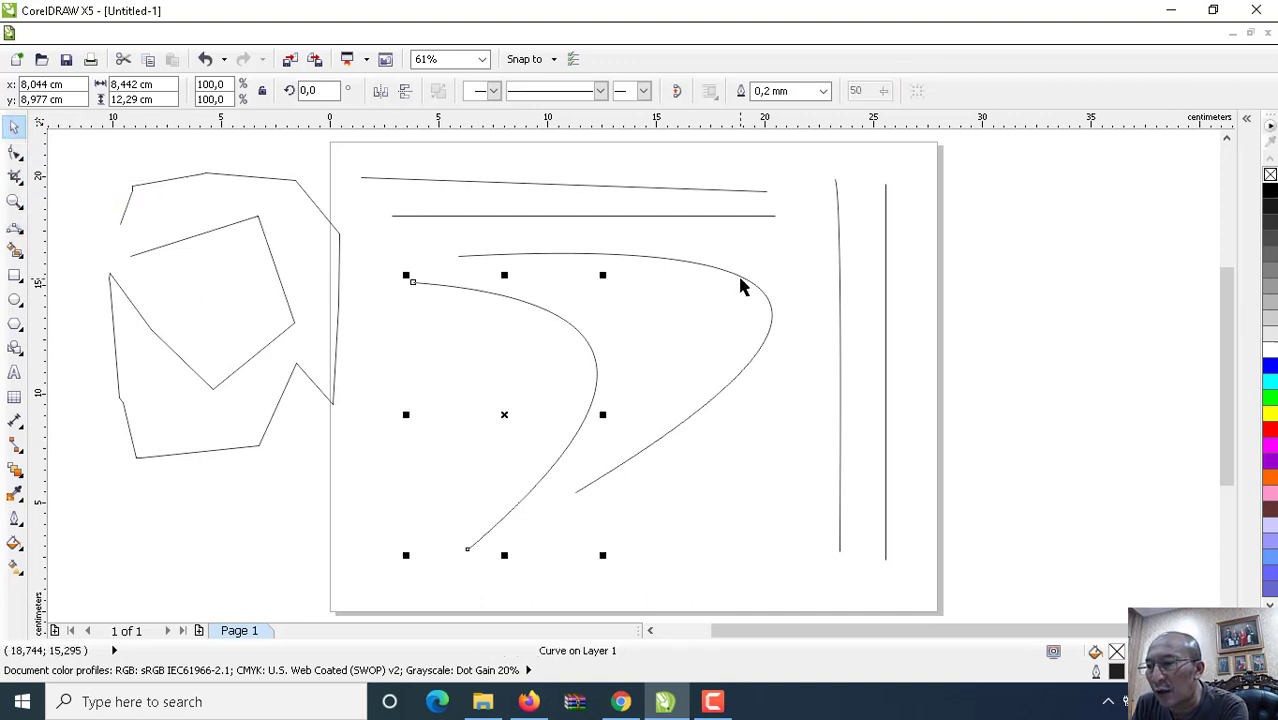
# Set the outline width of the rightmost vertical line to 3.0 mm and of the polyline spiral to 4.0 mm
pyautogui.click(886, 324)
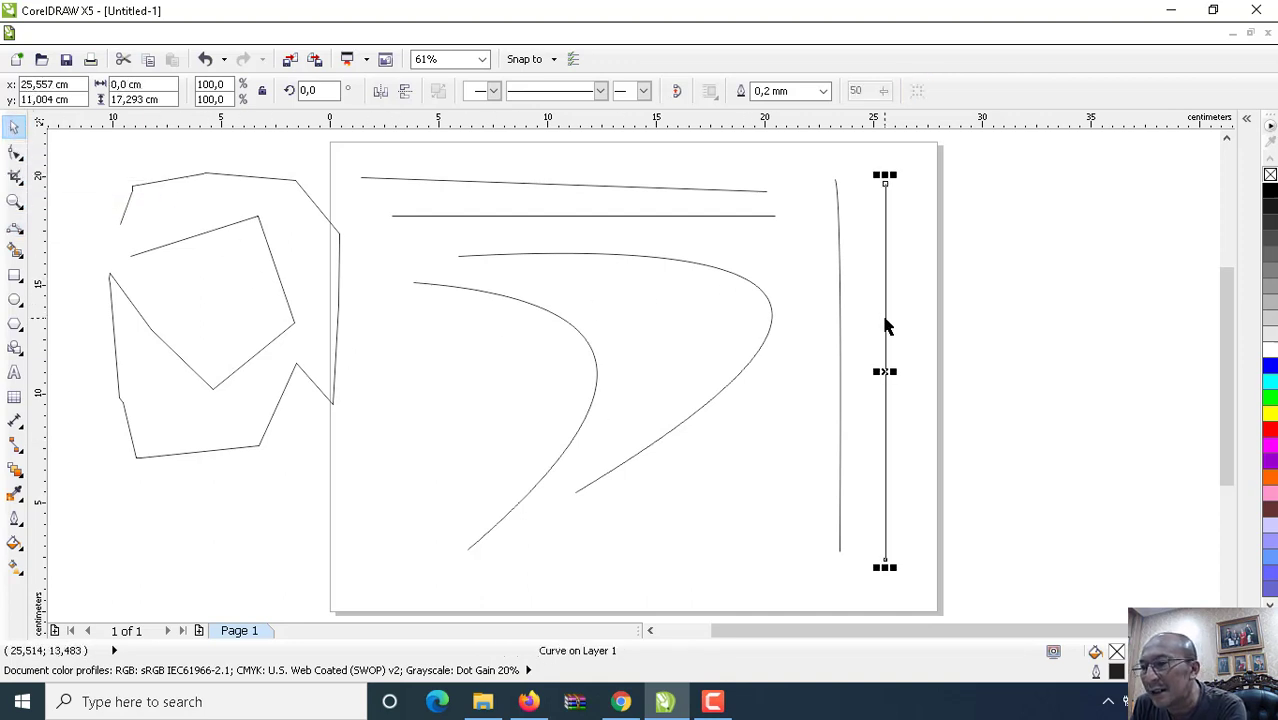
pyautogui.click(823, 91)
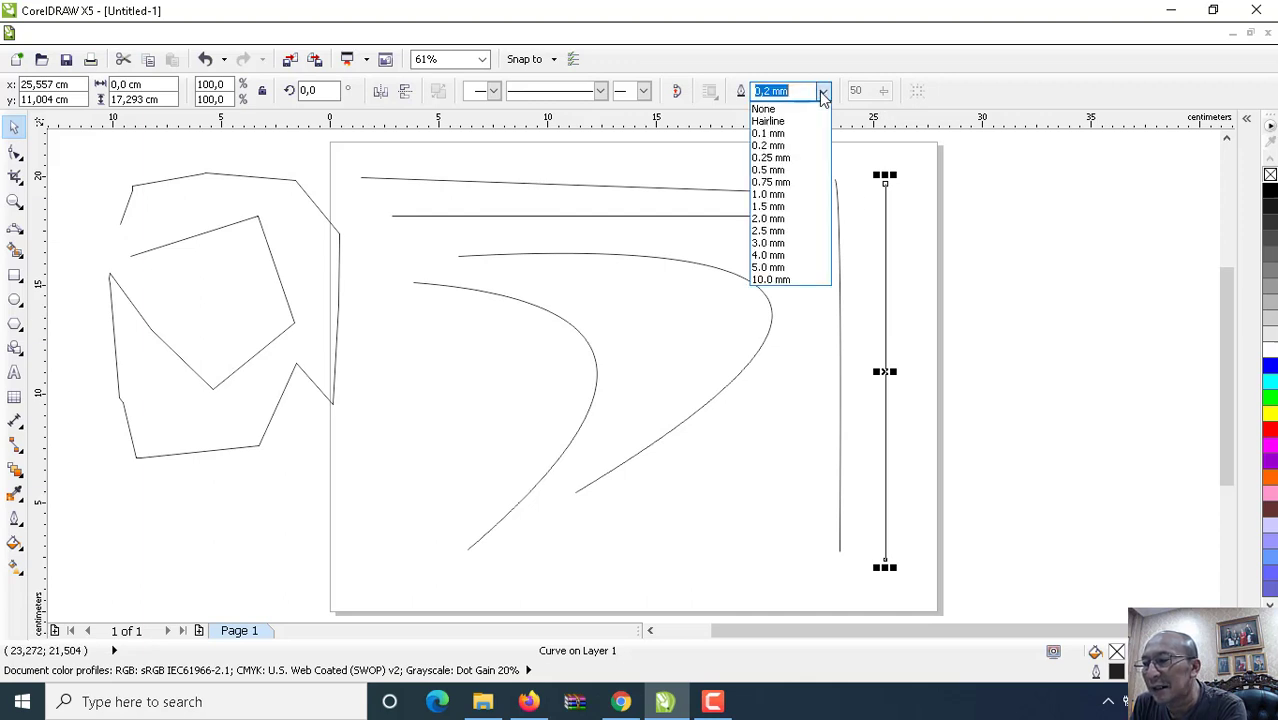
pyautogui.click(810, 243)
pyautogui.click(272, 260)
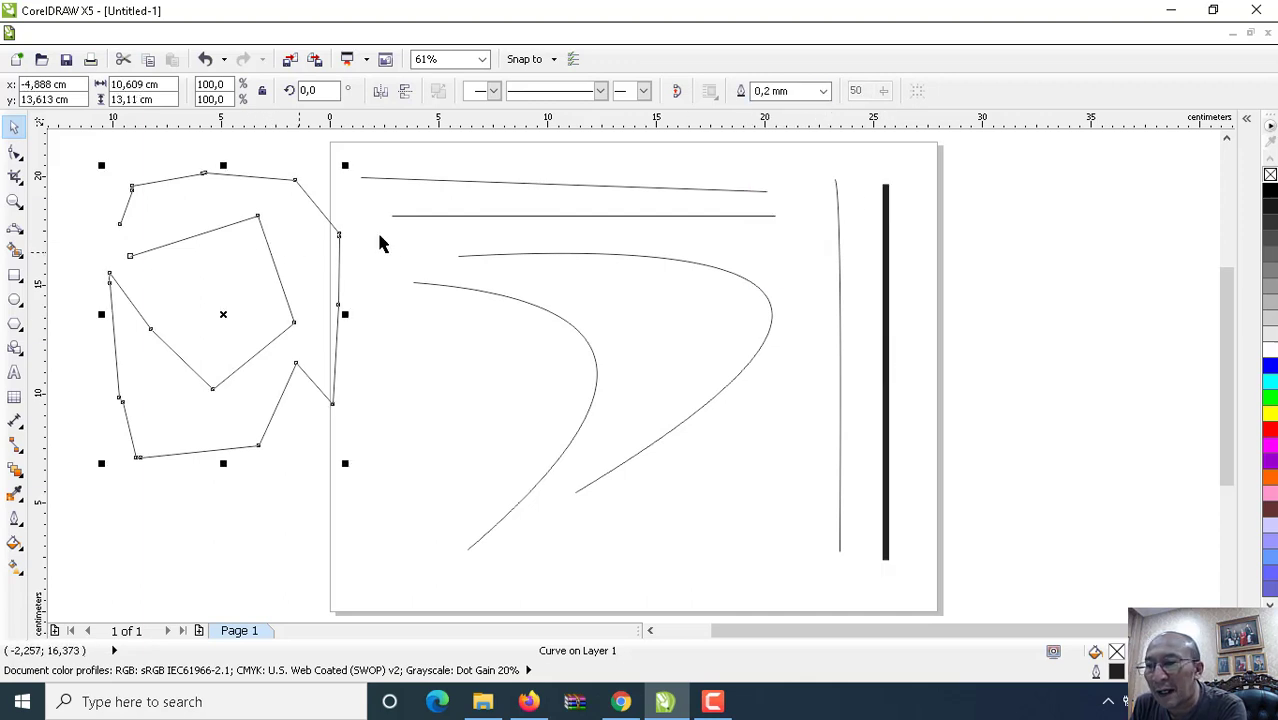
pyautogui.click(823, 91)
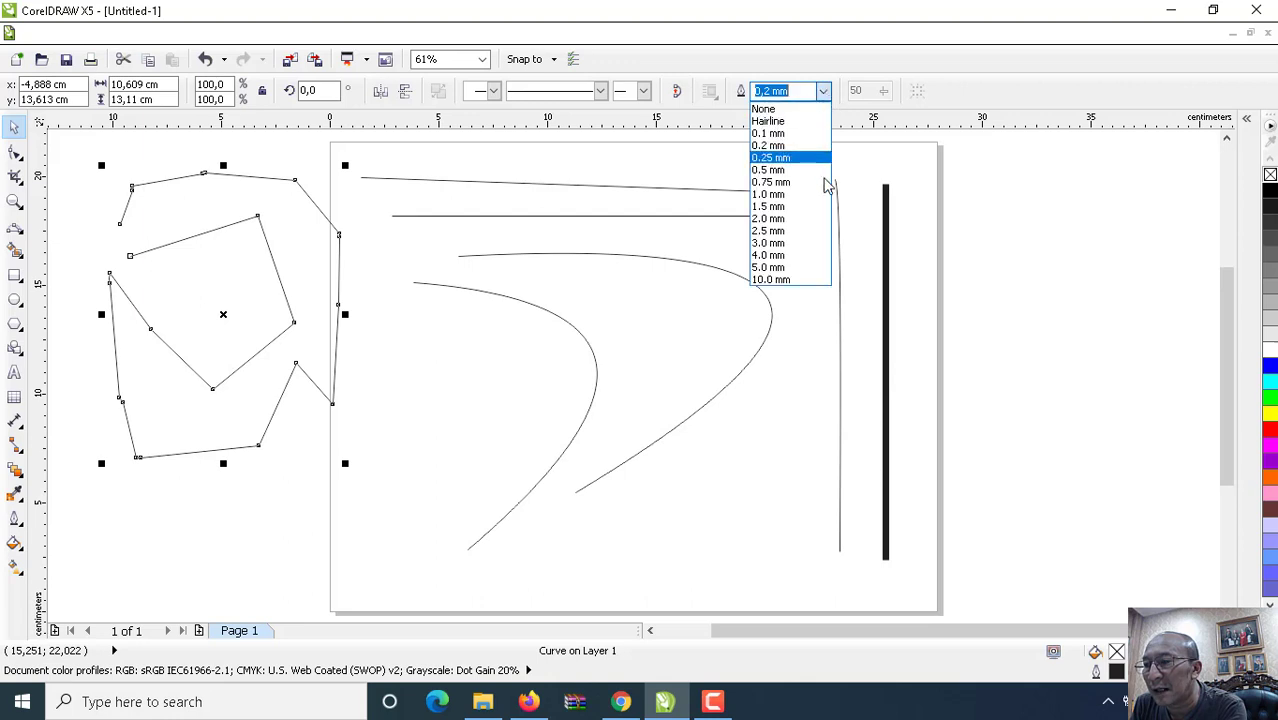
pyautogui.click(800, 257)
# Set the outline width of the slanted line near the page's upper edge to 1.0 mm
pyautogui.click(643, 192)
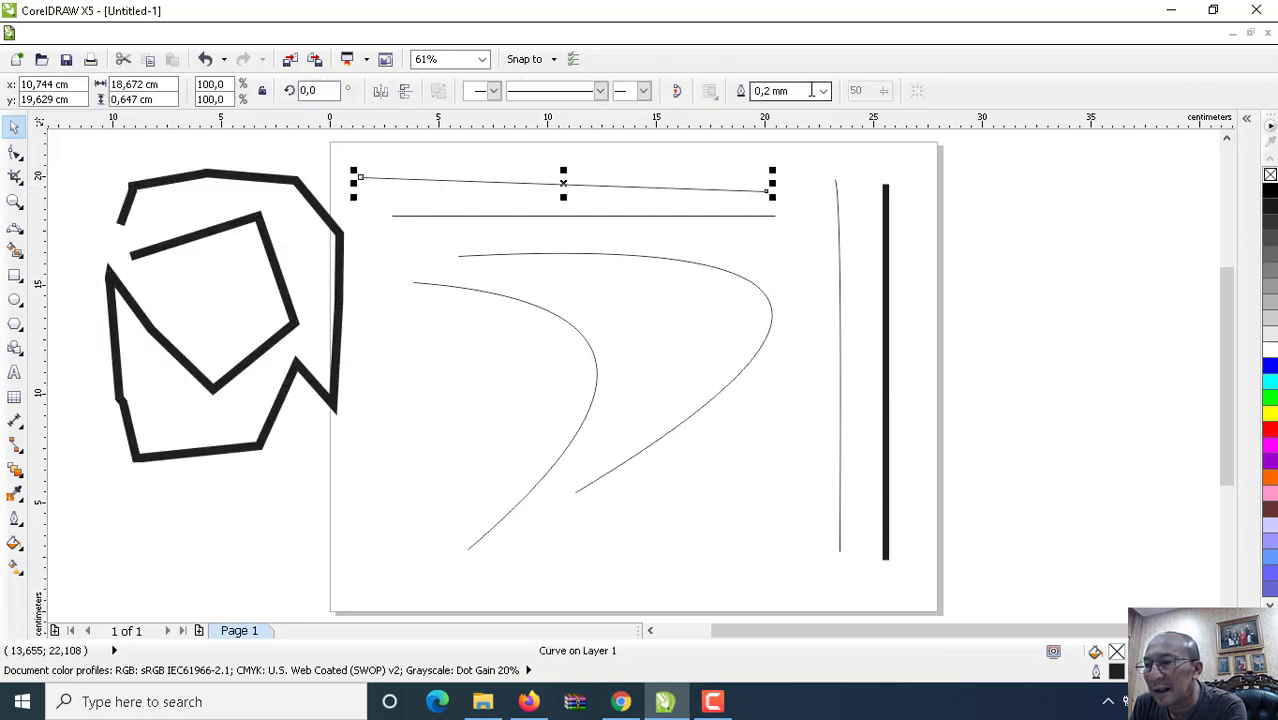
pyautogui.click(823, 91)
pyautogui.click(795, 197)
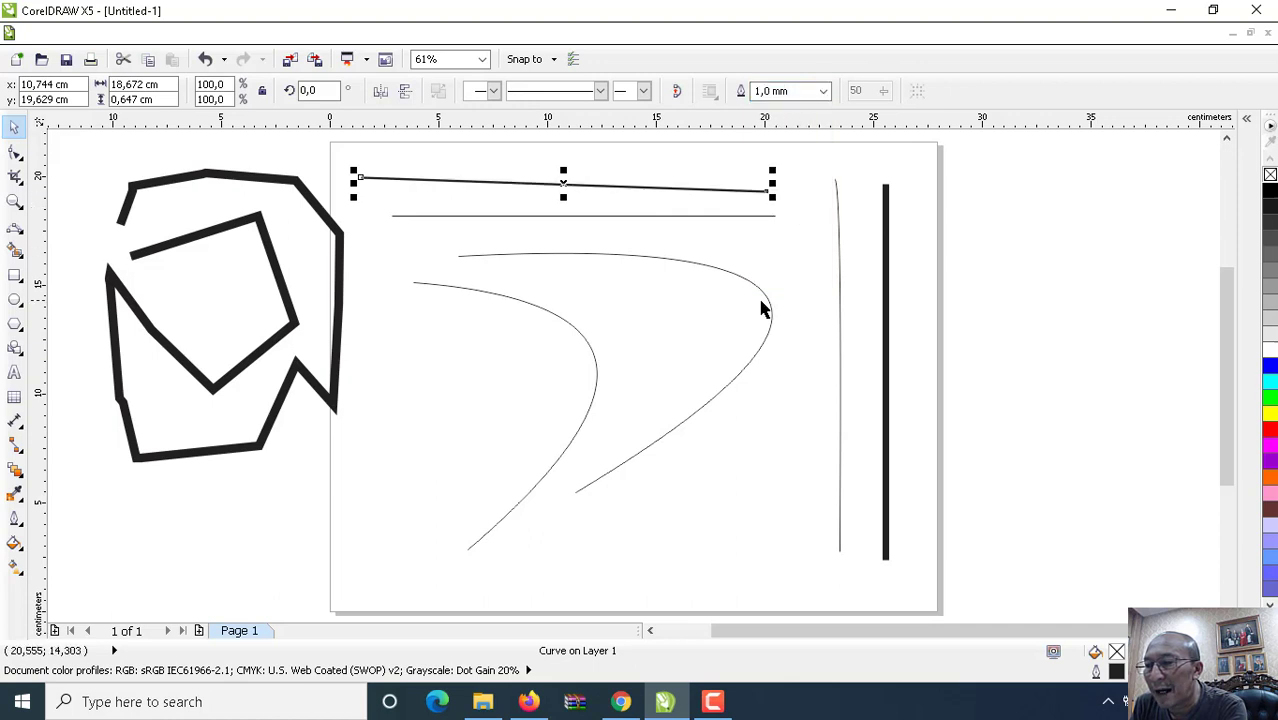
# Move both 3-point curves slightly downward, the larger one also a little to the right and the smaller one a little to the left
pyautogui.moveTo(759, 336); pyautogui.dragTo(765, 345)
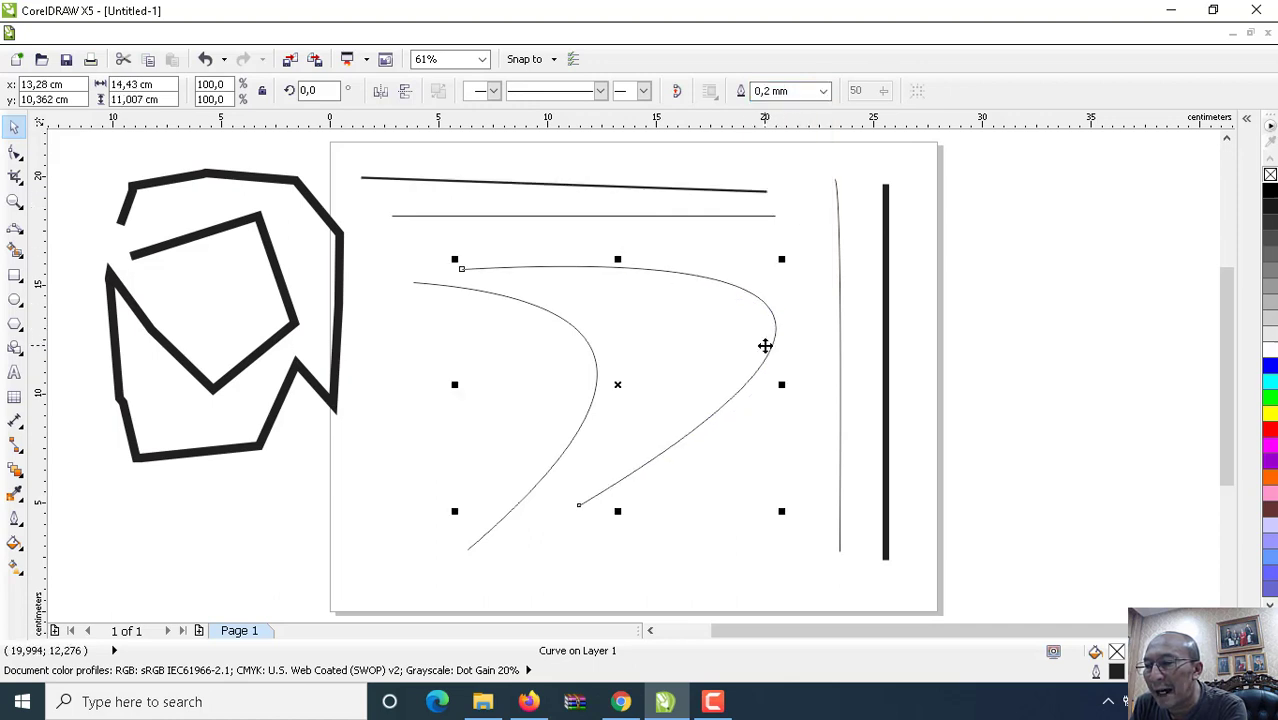
pyautogui.click(573, 338)
pyautogui.moveTo(528, 302); pyautogui.dragTo(522, 319)
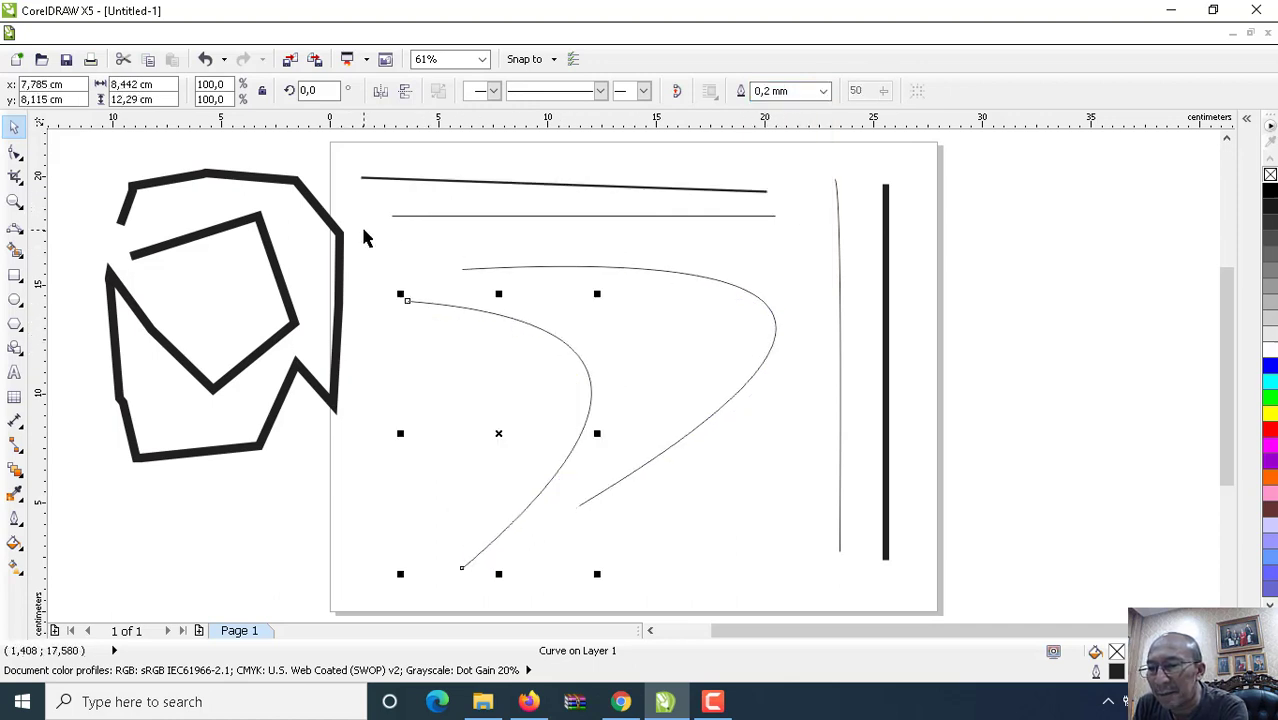
# Select the two upper lines together with both 3-point curves, give all four a 2 mm outline, and clear the selection
pyautogui.moveTo(364, 231); pyautogui.dragTo(797, 532)
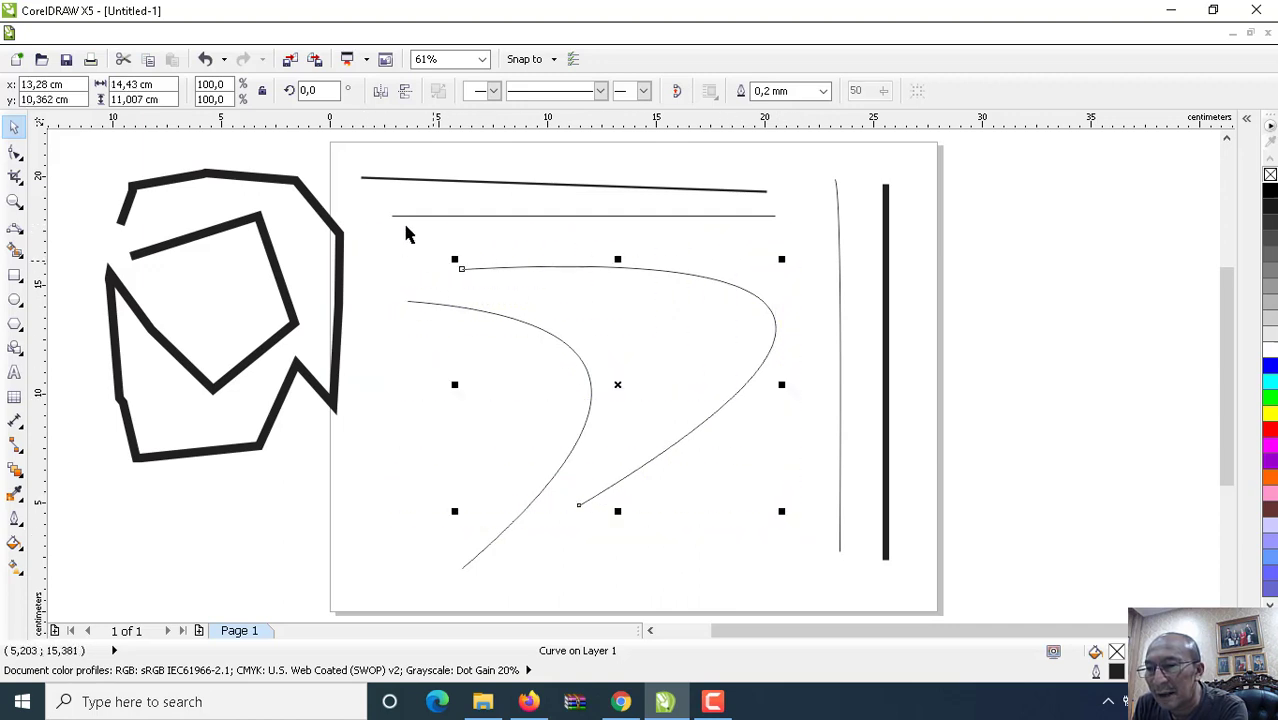
pyautogui.moveTo(373, 203); pyautogui.dragTo(806, 577)
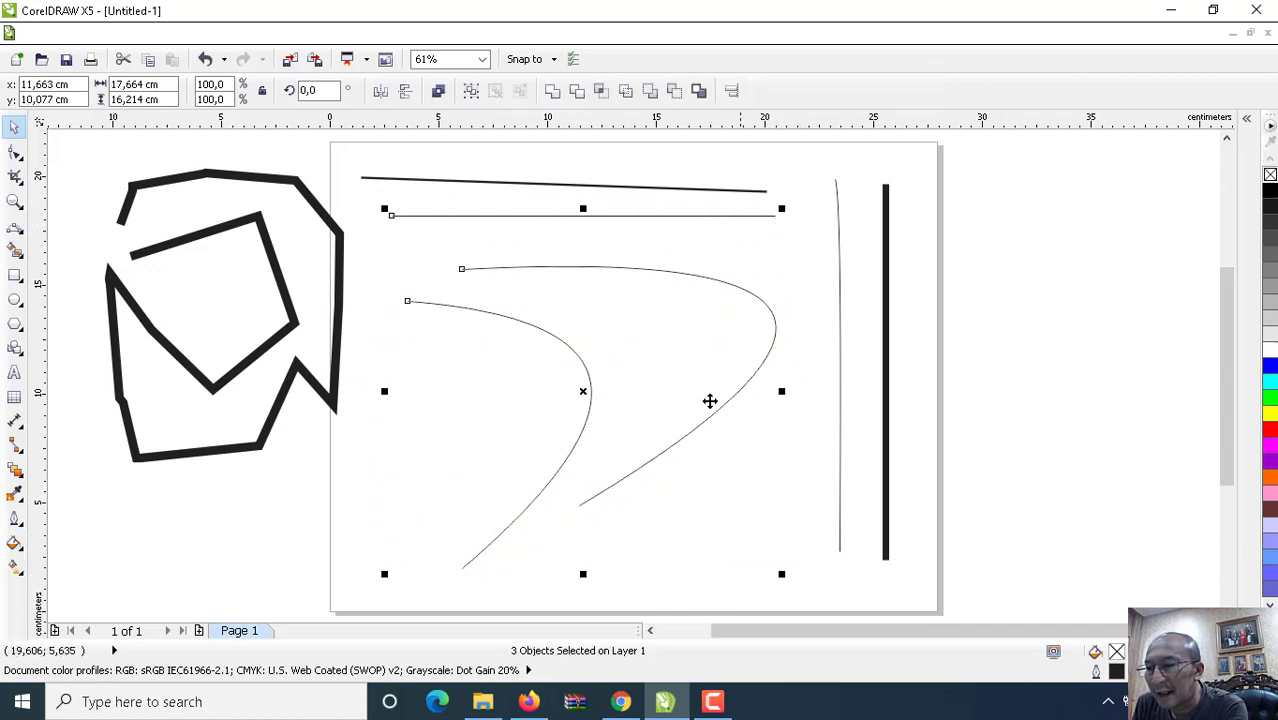
pyautogui.click(684, 238)
pyautogui.moveTo(346, 152); pyautogui.dragTo(810, 605)
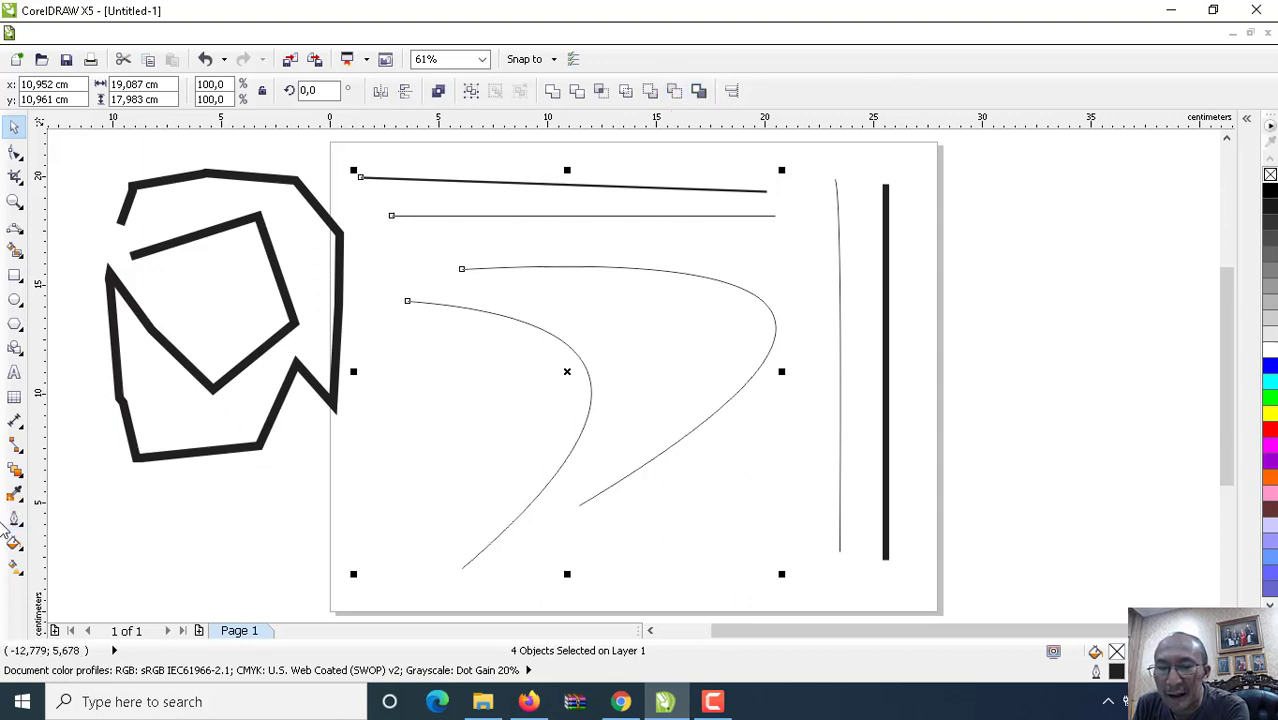
pyautogui.click(14, 518)
pyautogui.click(14, 518)
pyautogui.click(14, 493)
pyautogui.click(14, 518)
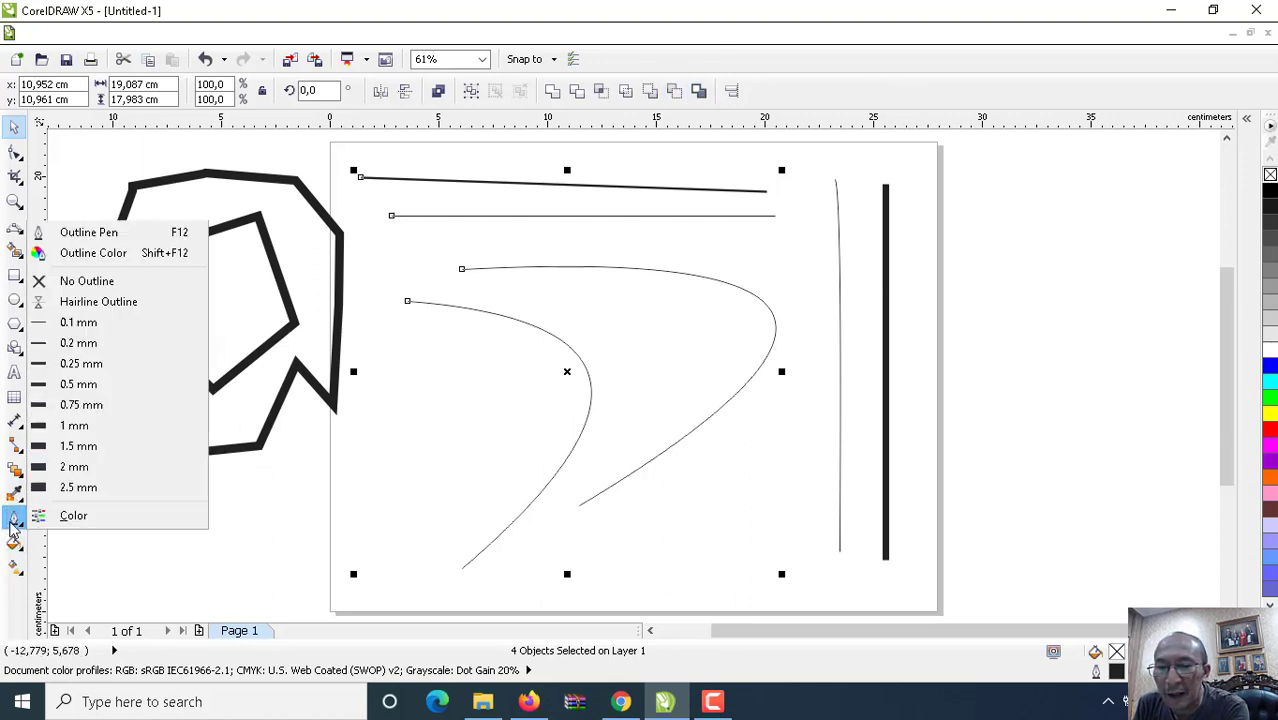
pyautogui.click(78, 466)
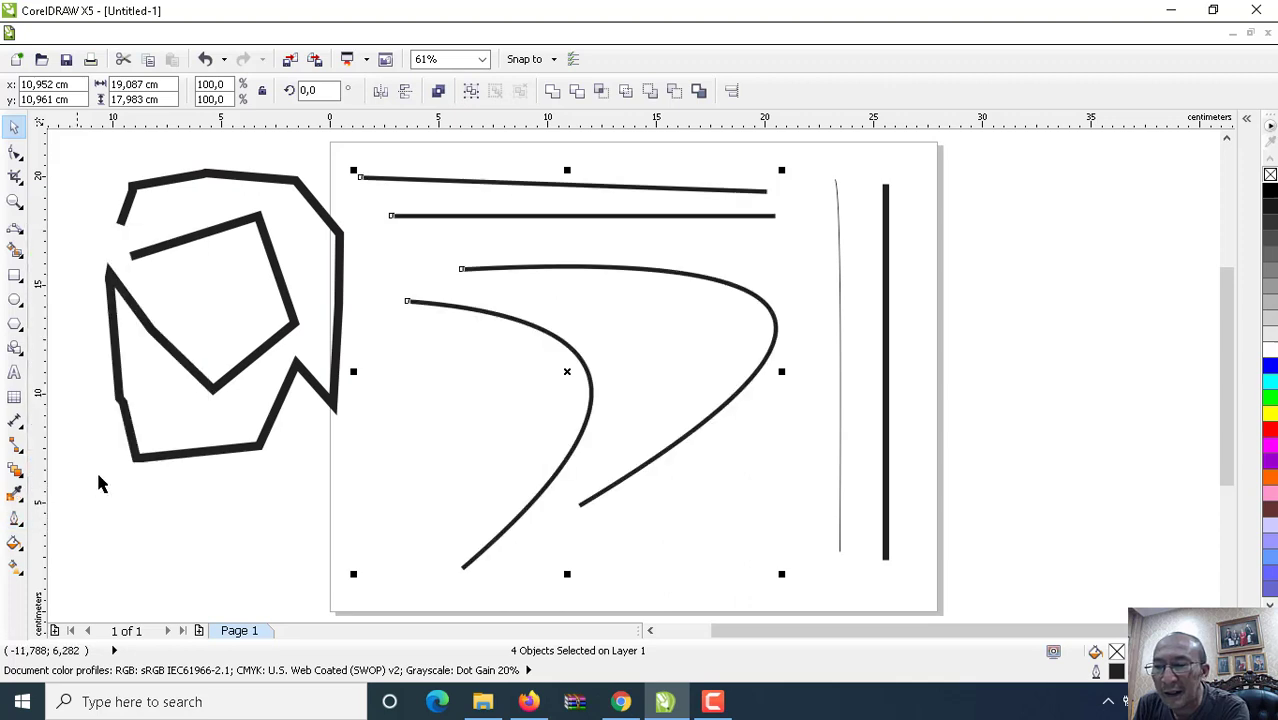
pyautogui.click(950, 369)
# Set the outline width of the slightly curved vertical line to 2.5 mm and deselect it
pyautogui.click(838, 325)
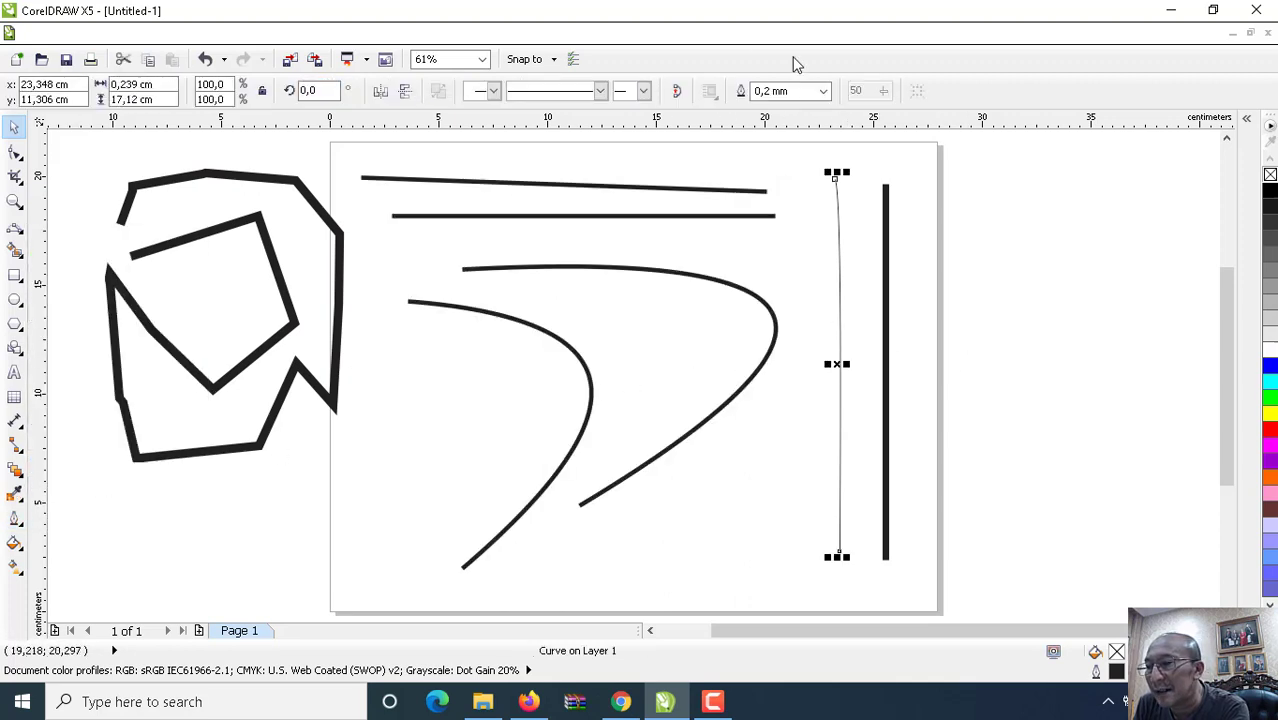
pyautogui.click(824, 91)
pyautogui.click(805, 231)
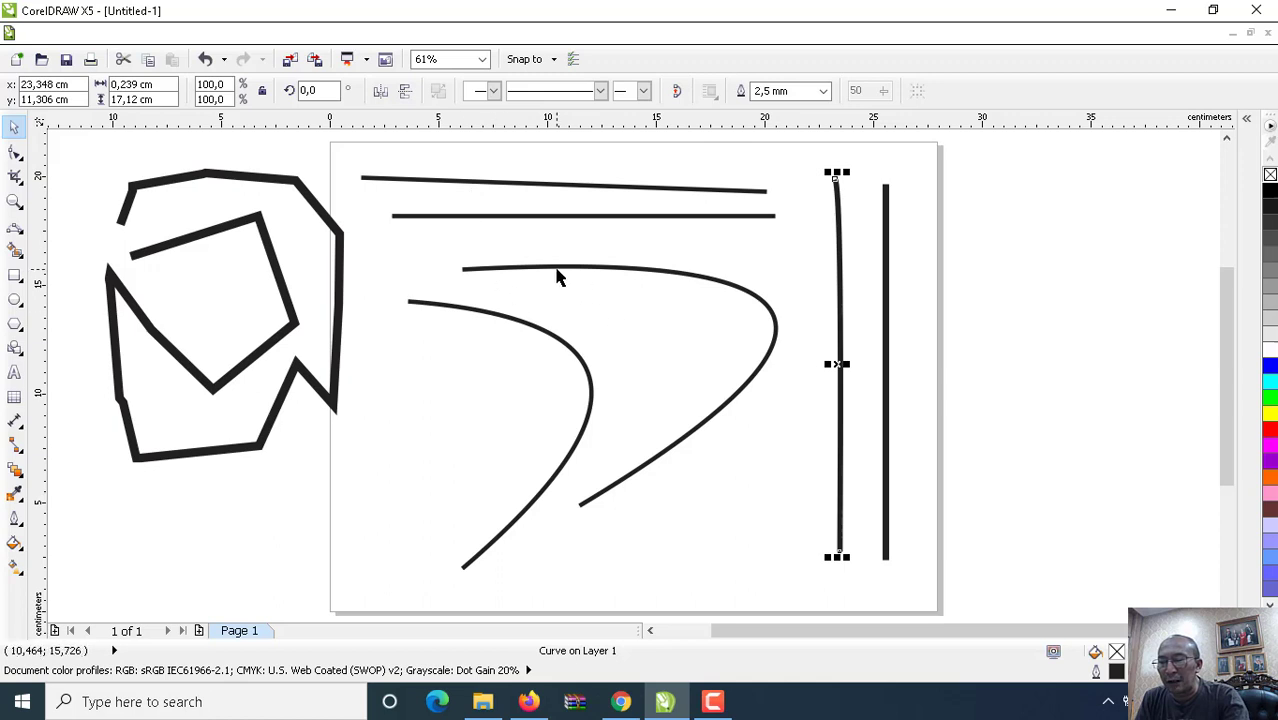
pyautogui.click(972, 235)
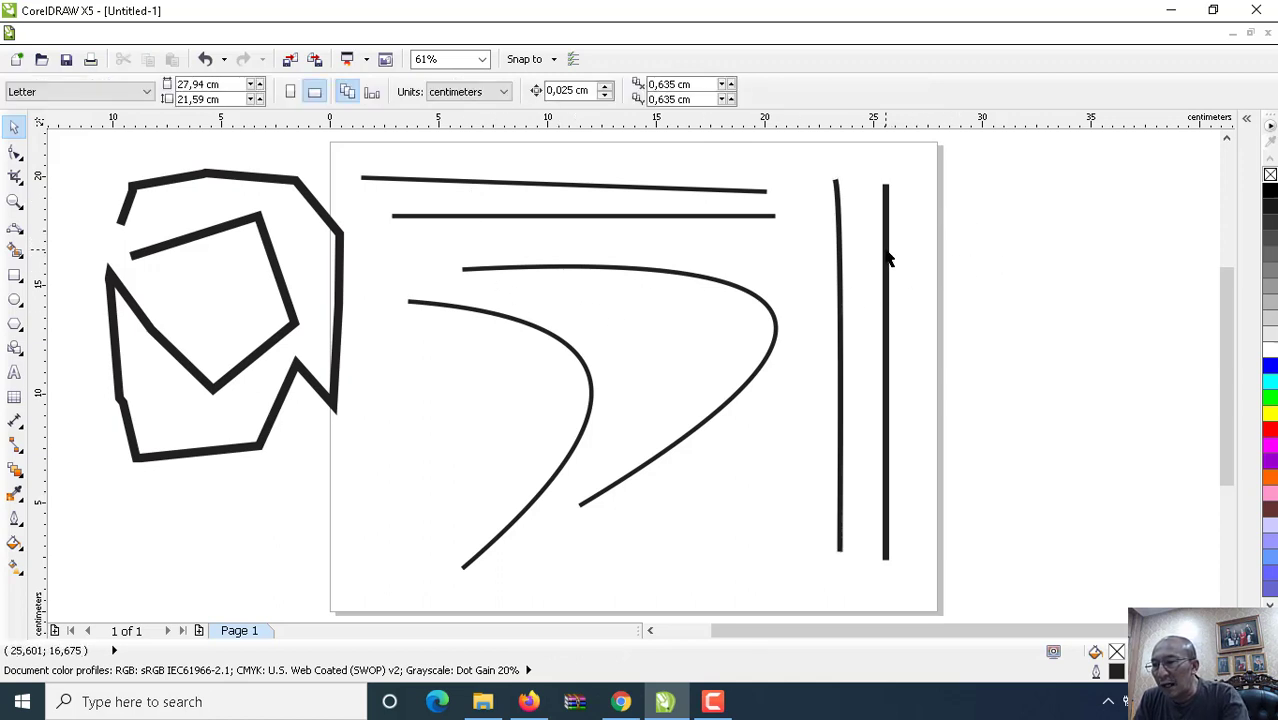
# Colour the outline of the rightmost vertical line blue and that of the vertical line beside it red
pyautogui.click(886, 255)
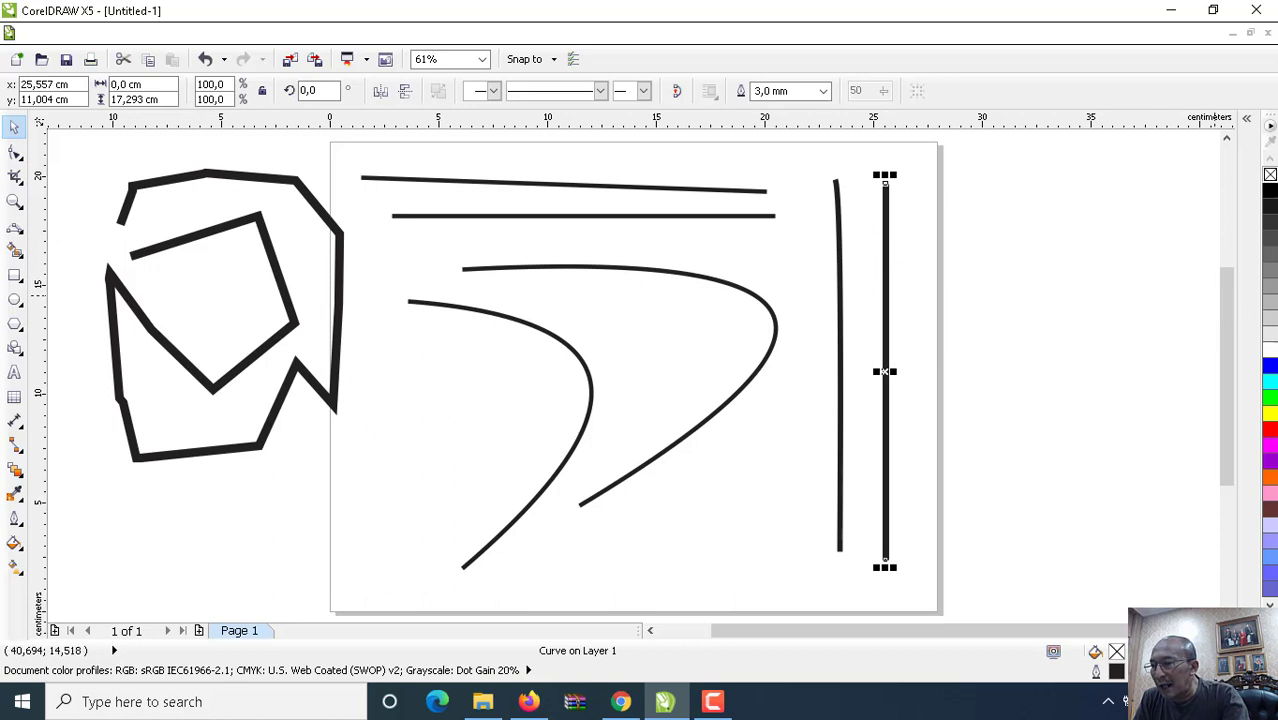
pyautogui.rightClick(1273, 370)
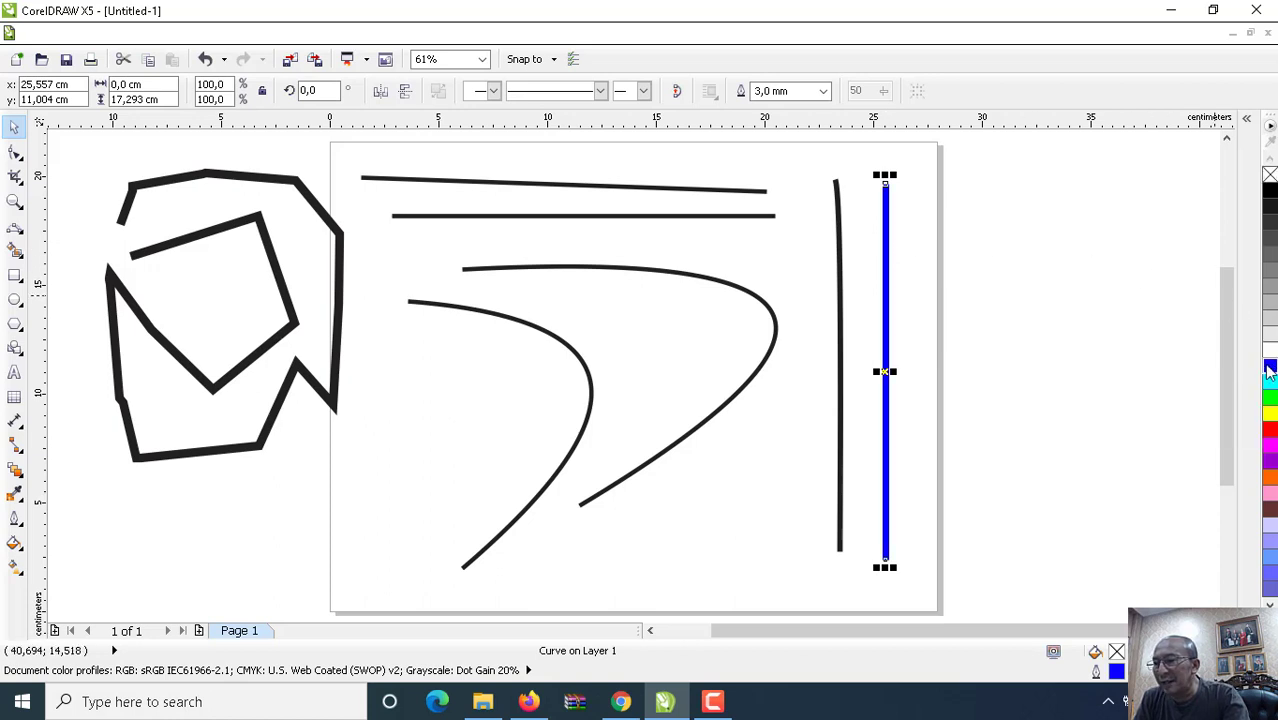
pyautogui.click(839, 416)
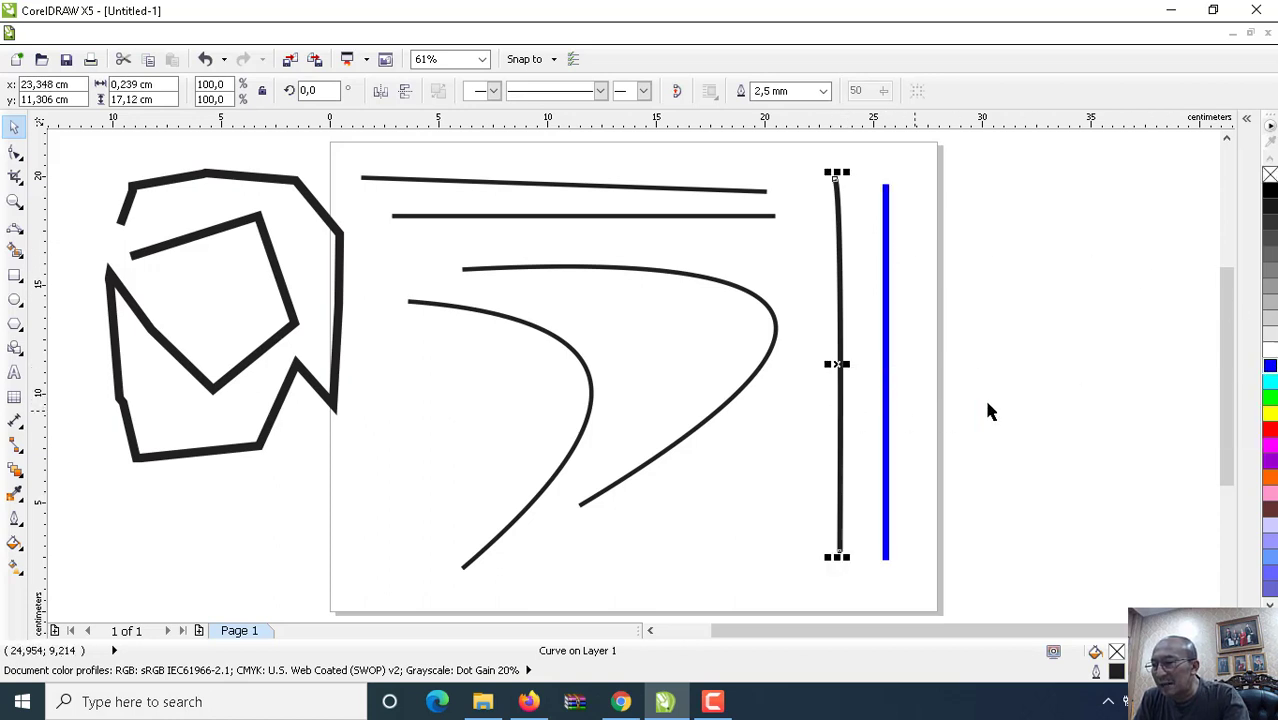
pyautogui.rightClick(1271, 430)
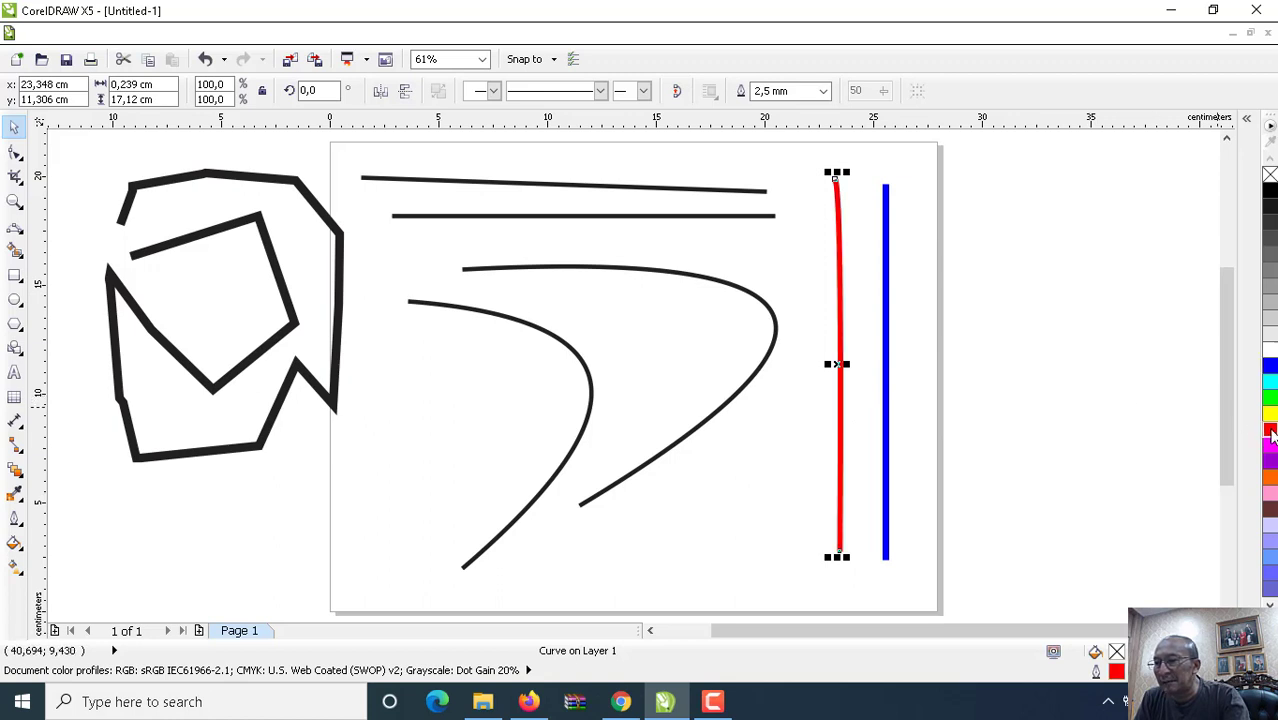
# Give the larger 3-point curve a purple outline and a dotted line style
pyautogui.click(728, 285)
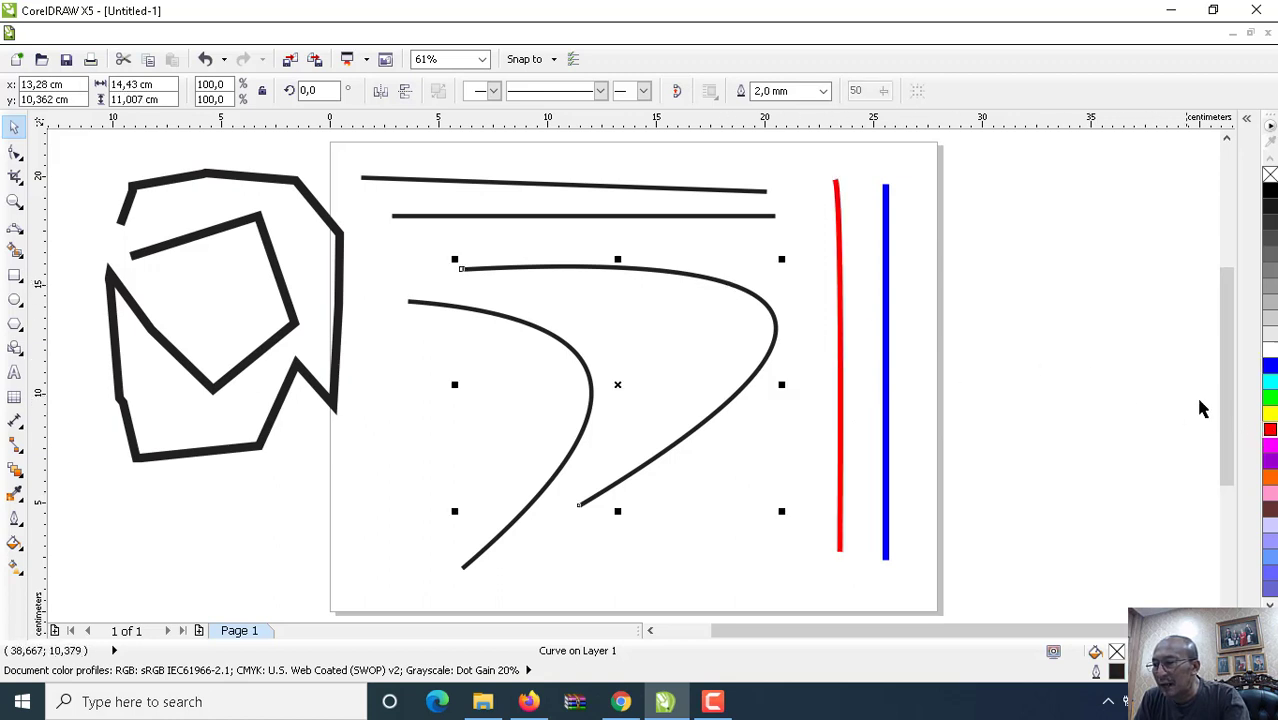
pyautogui.rightClick(1269, 461)
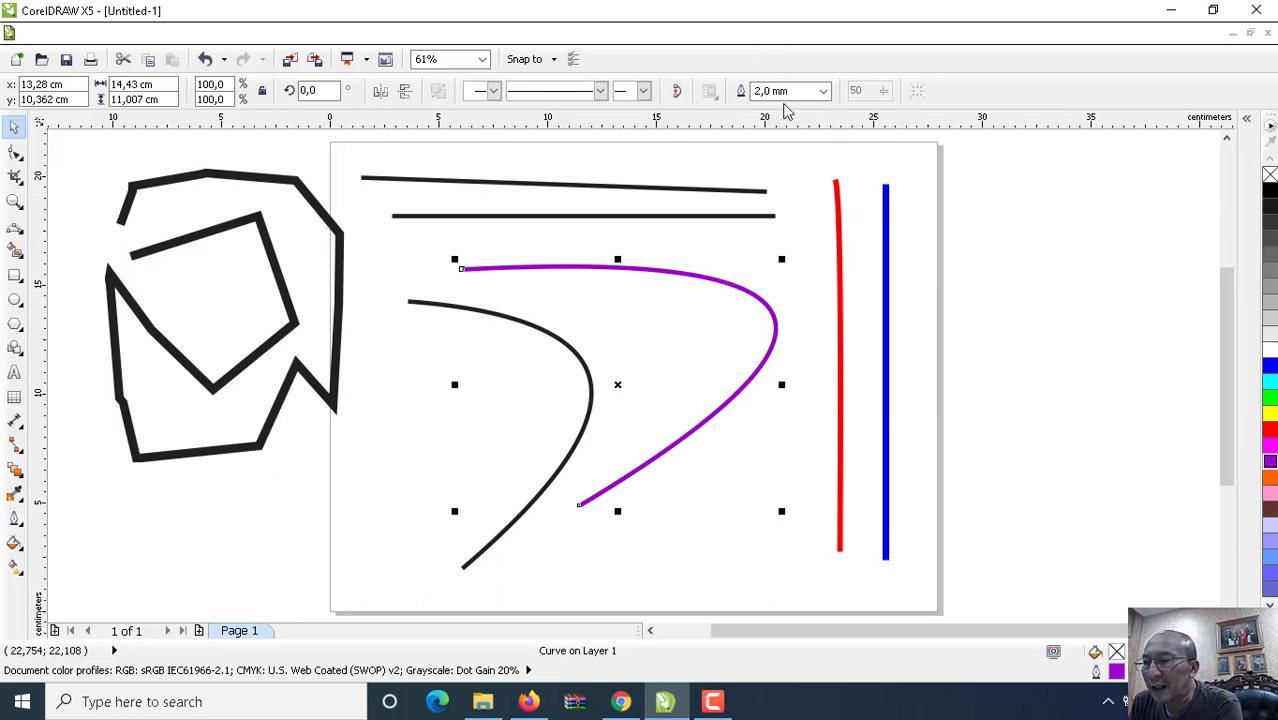
pyautogui.click(600, 91)
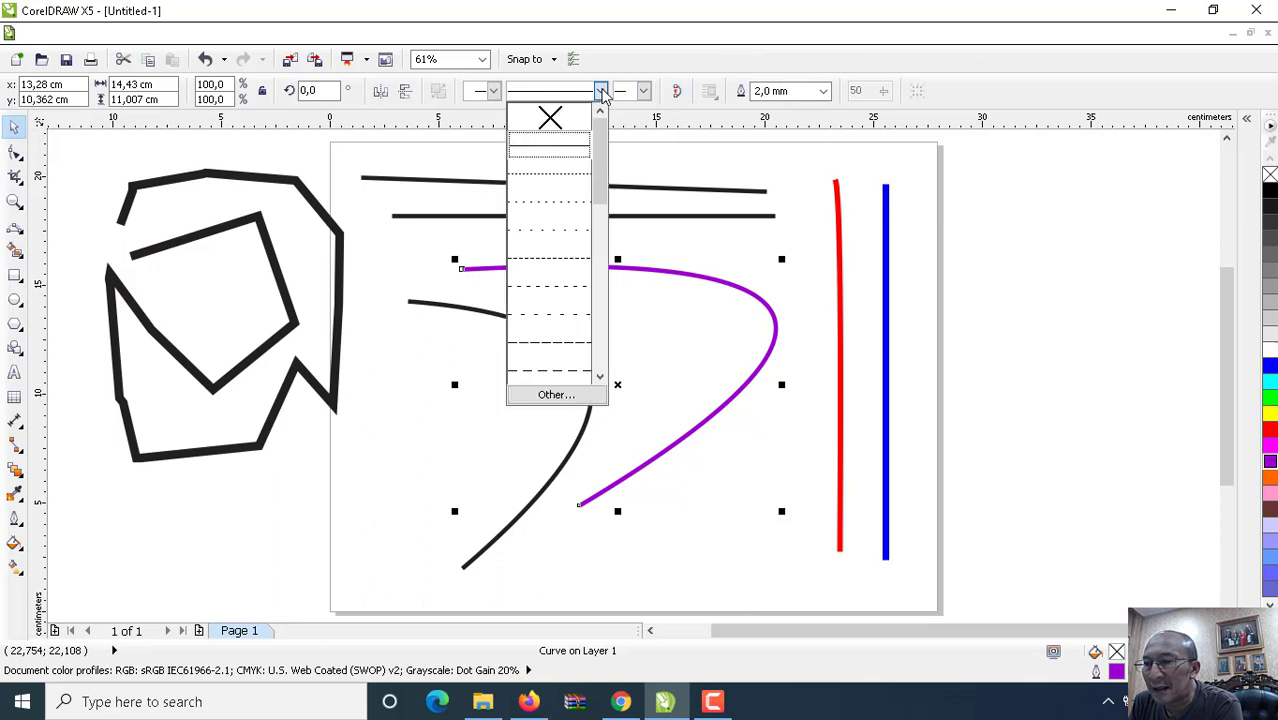
pyautogui.click(583, 197)
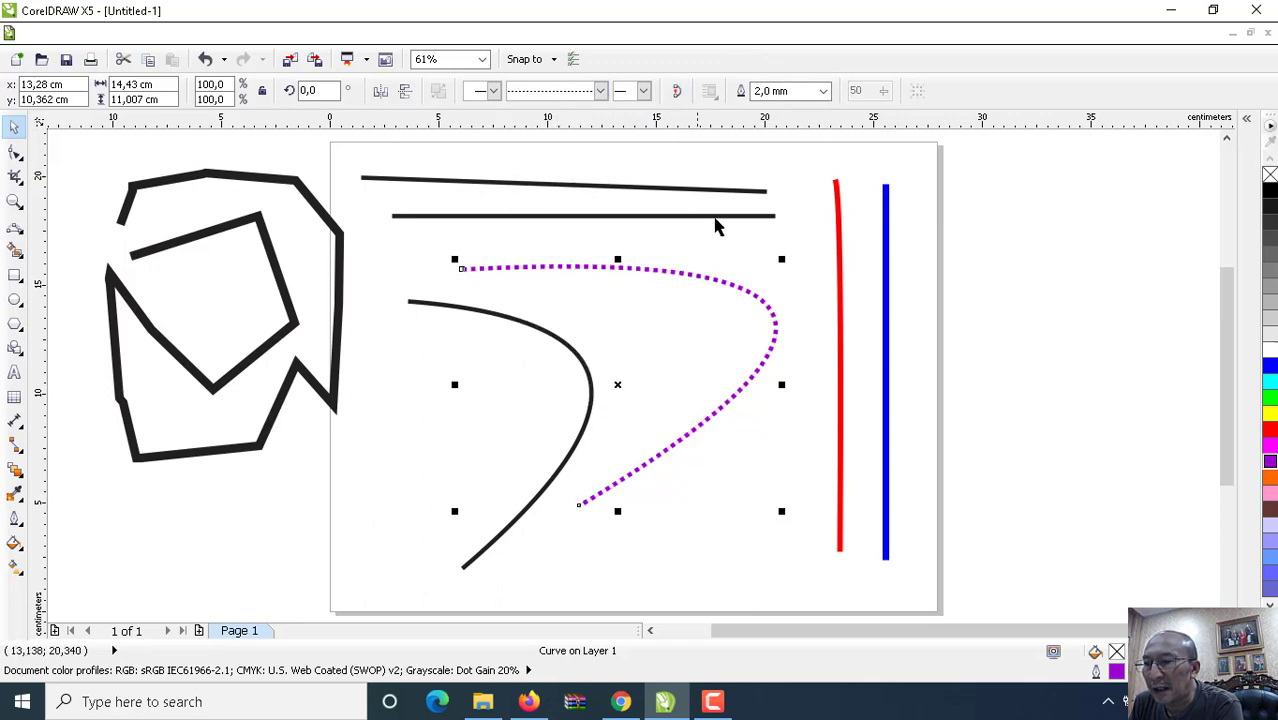
# Apply a widely spaced dashed line style to the red vertical line
pyautogui.click(839, 262)
pyautogui.click(600, 91)
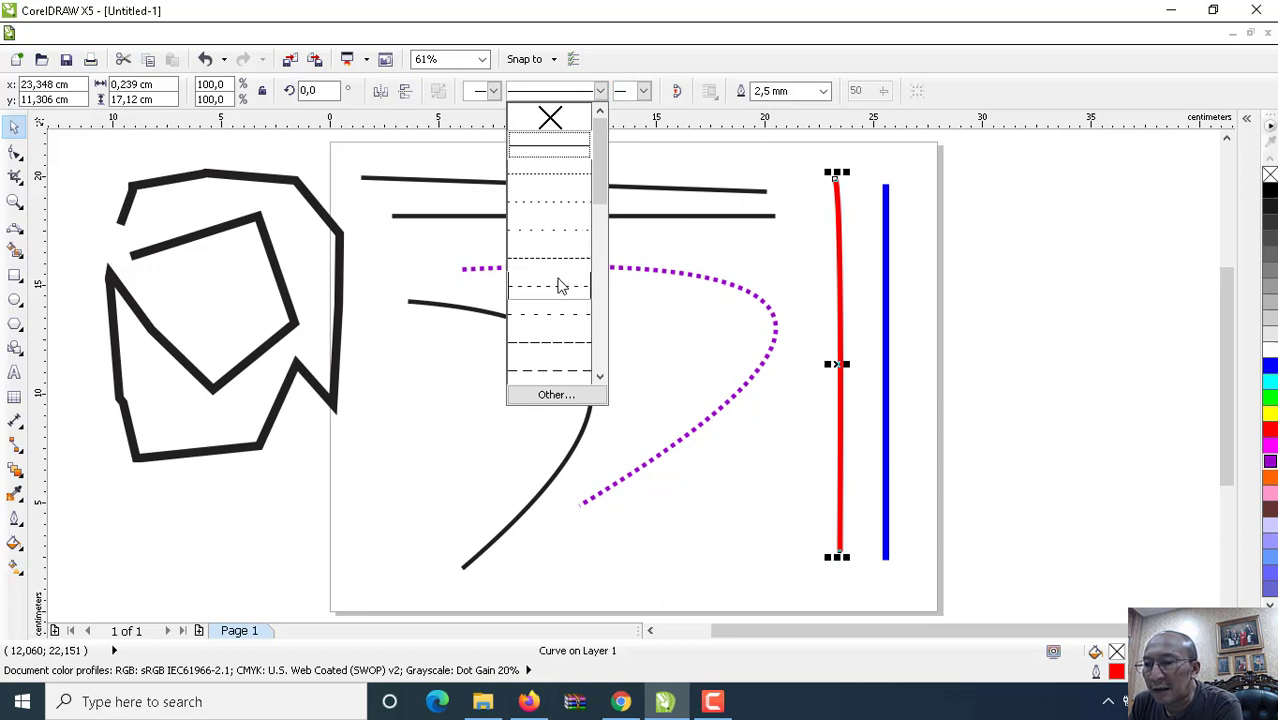
pyautogui.click(561, 288)
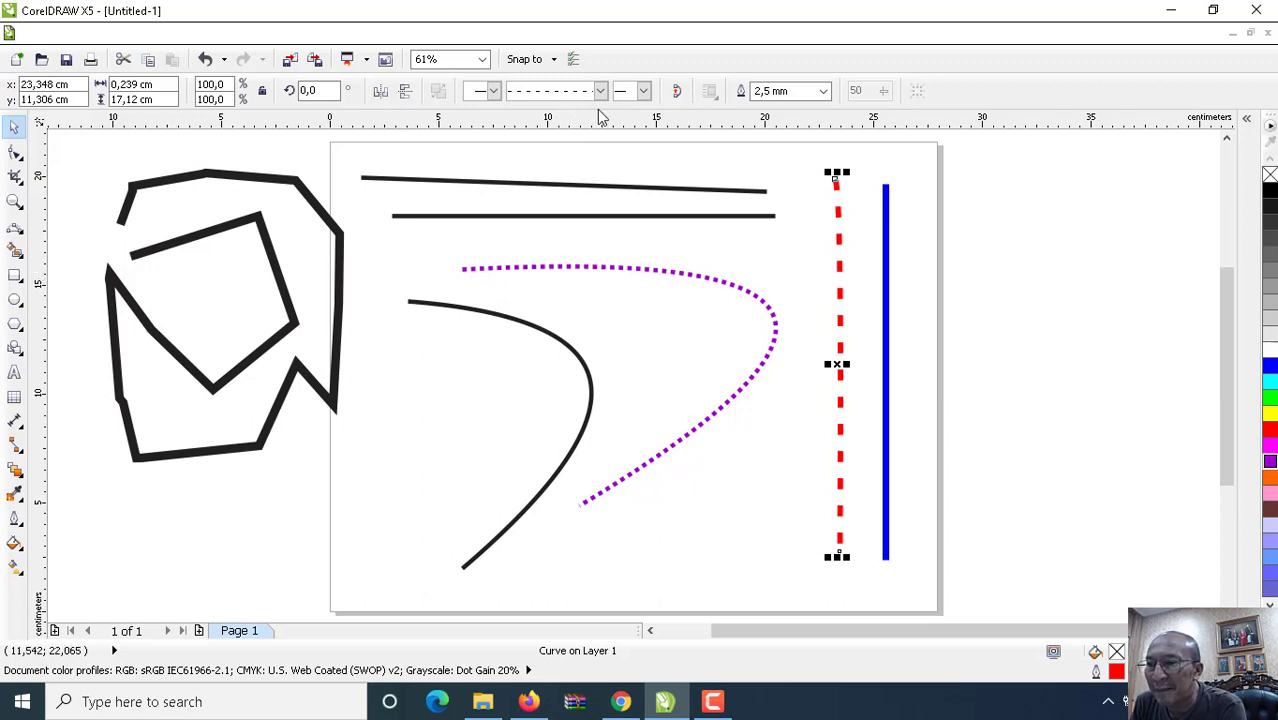
# Add solid triangular arrowheads to both ends of the red dashed line and deselect it
pyautogui.click(643, 91)
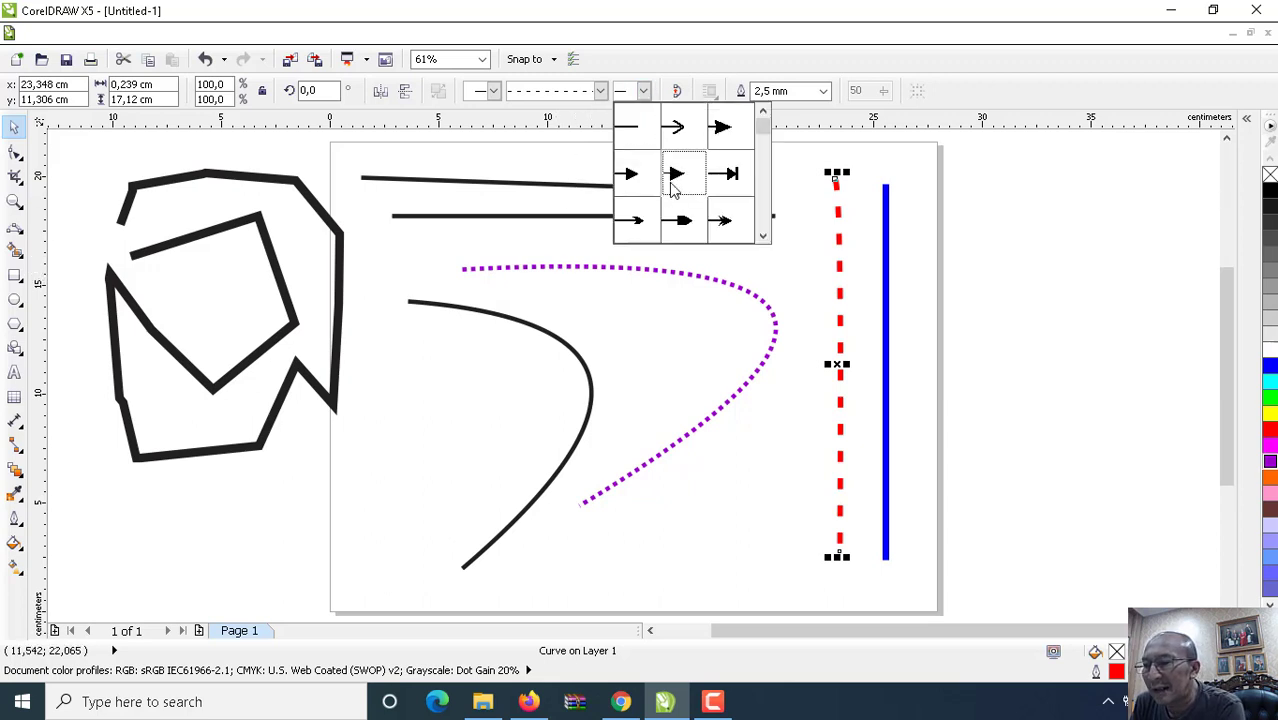
pyautogui.click(675, 175)
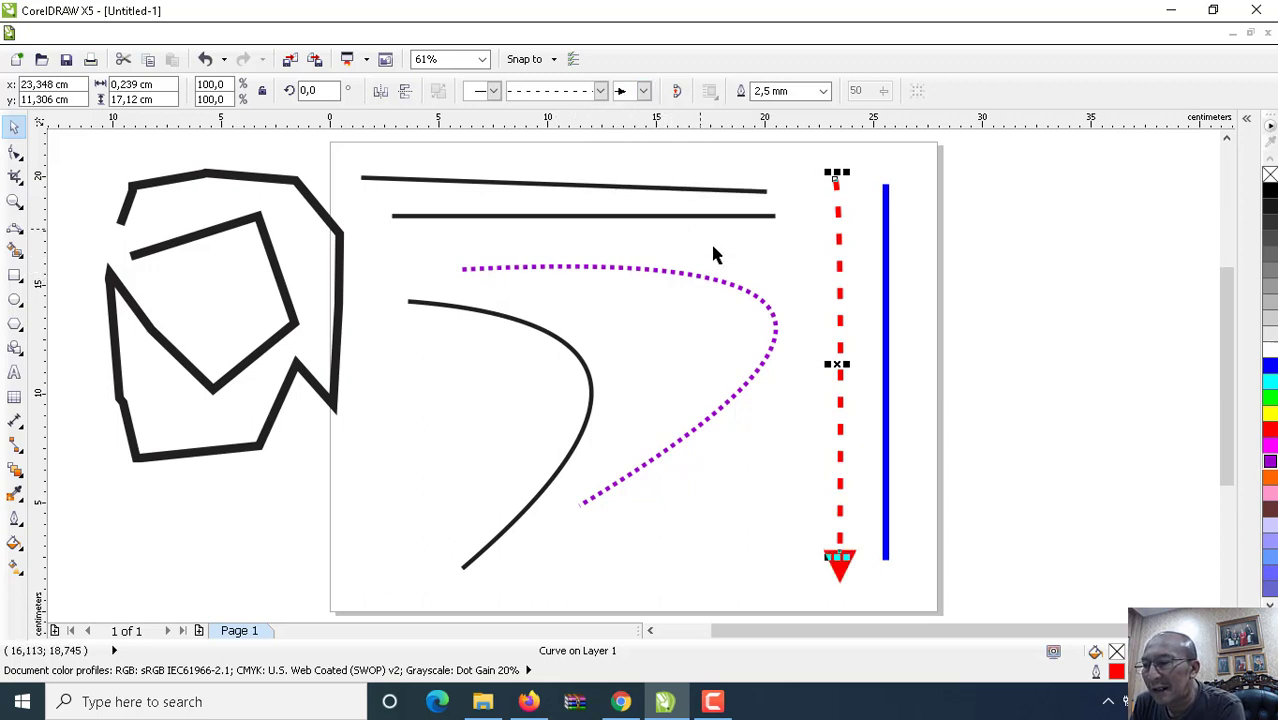
pyautogui.click(493, 91)
pyautogui.click(496, 175)
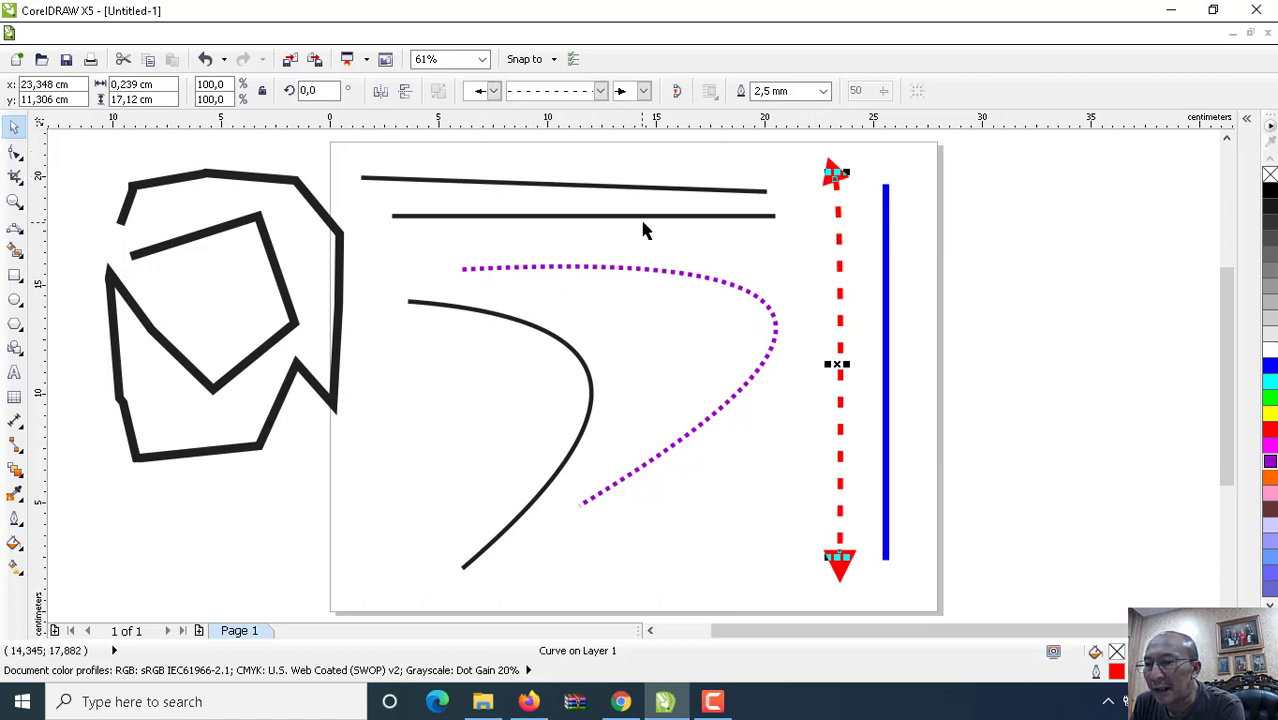
pyautogui.press('Escape')
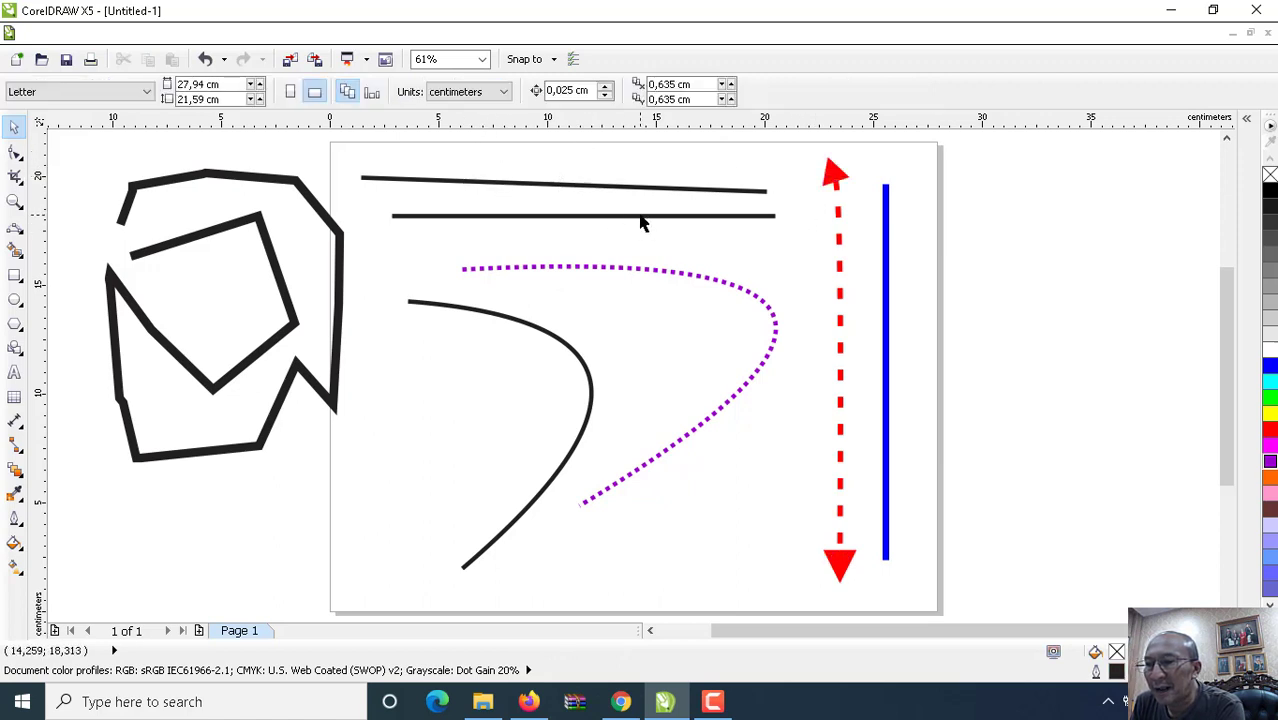
# Give the straight horizontal line a triple-chevron start arrowhead and a solid triangular end arrowhead
pyautogui.click(553, 215)
pyautogui.click(493, 91)
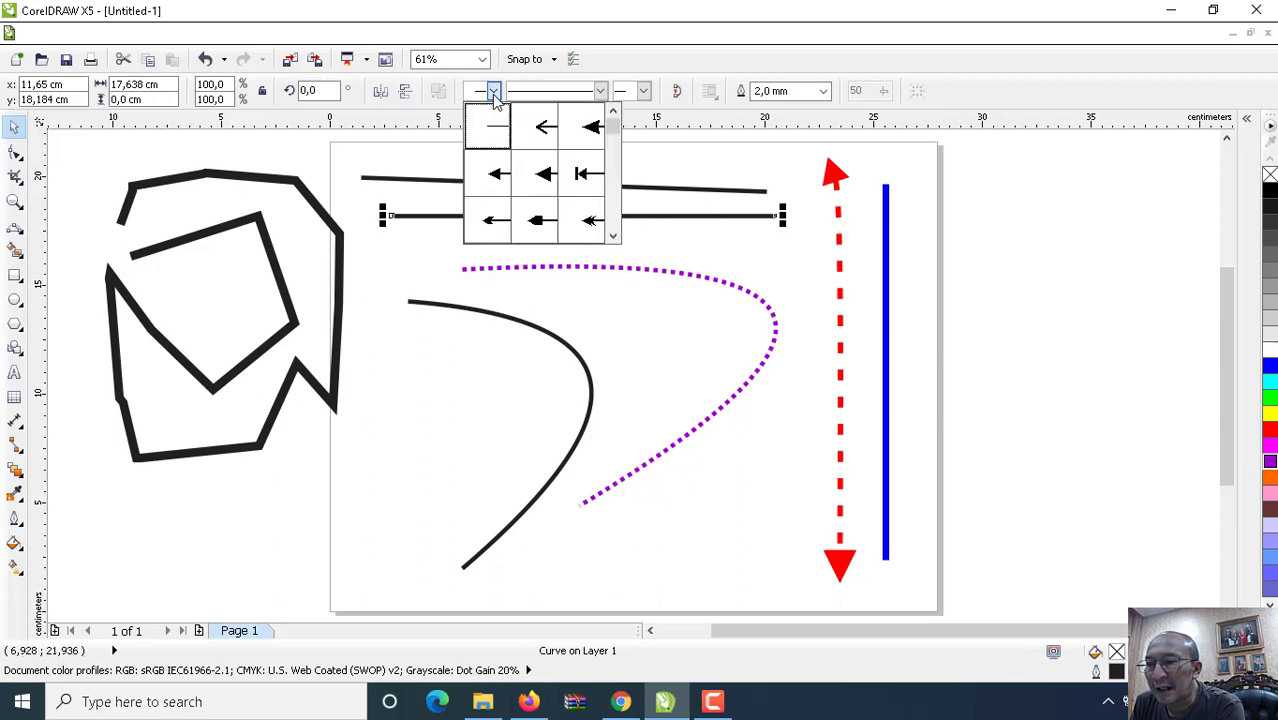
pyautogui.scroll(-3, 570, 170)
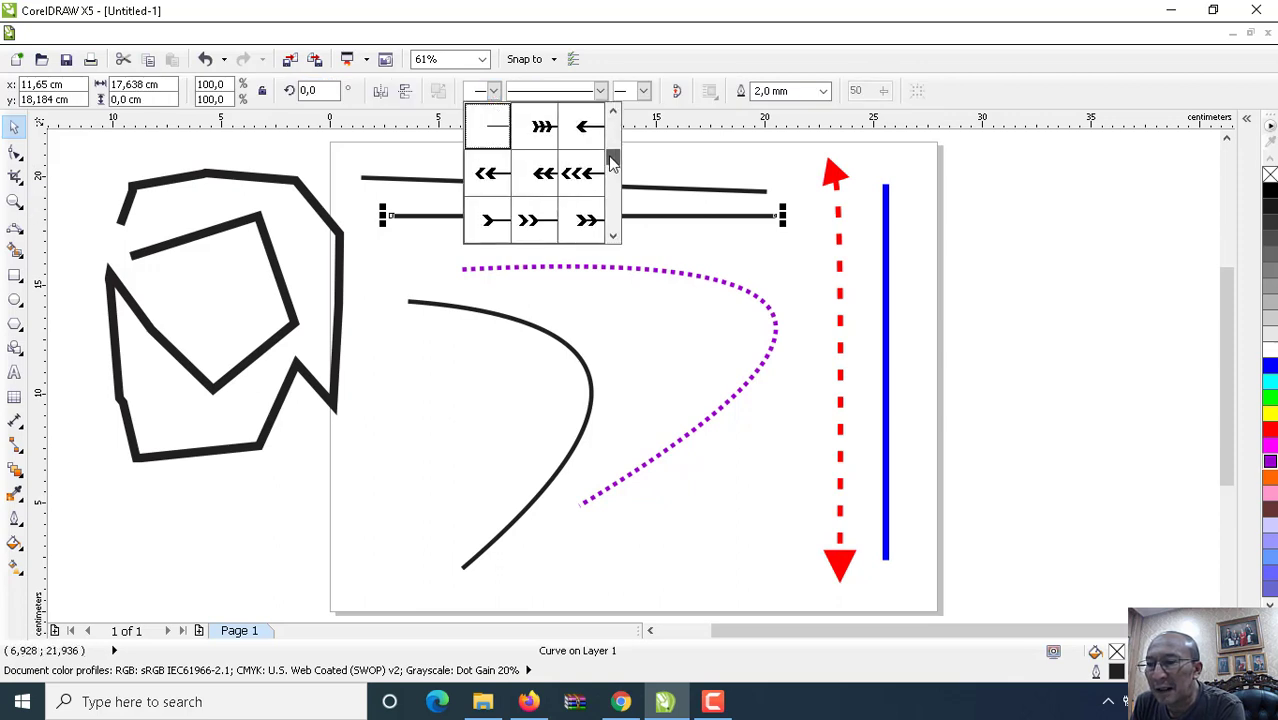
pyautogui.click(508, 220)
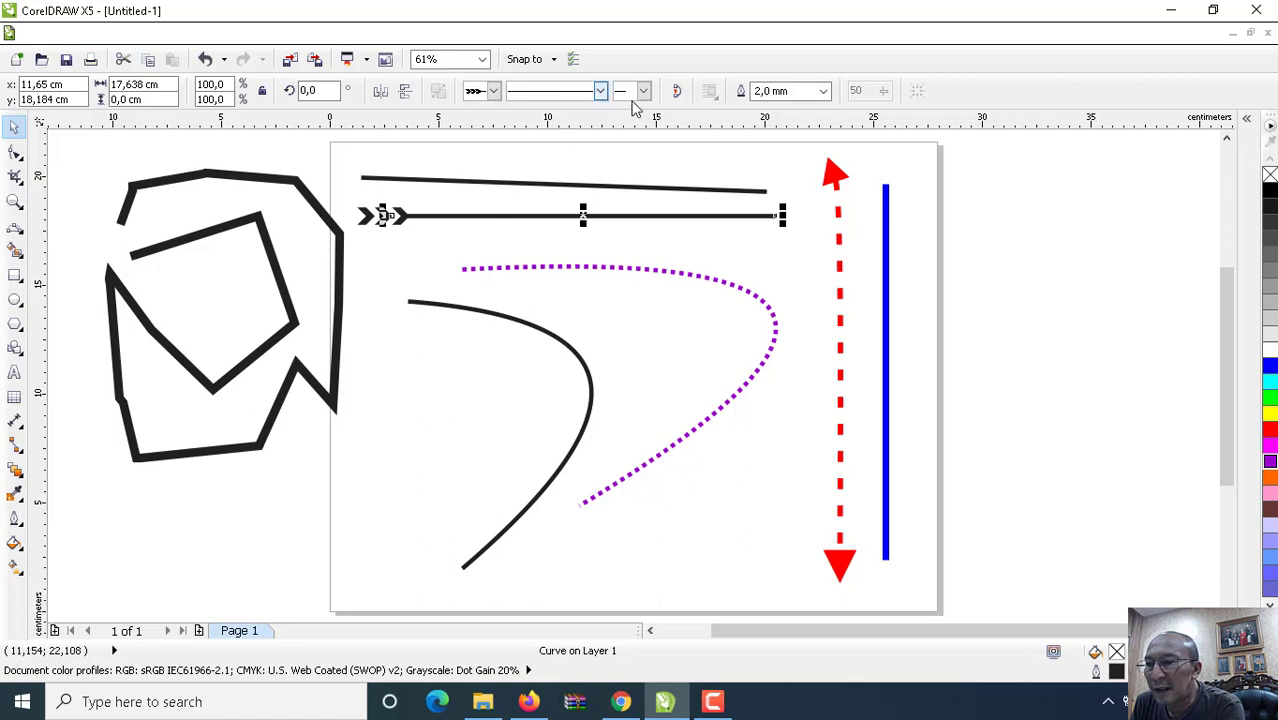
pyautogui.click(643, 91)
pyautogui.click(678, 176)
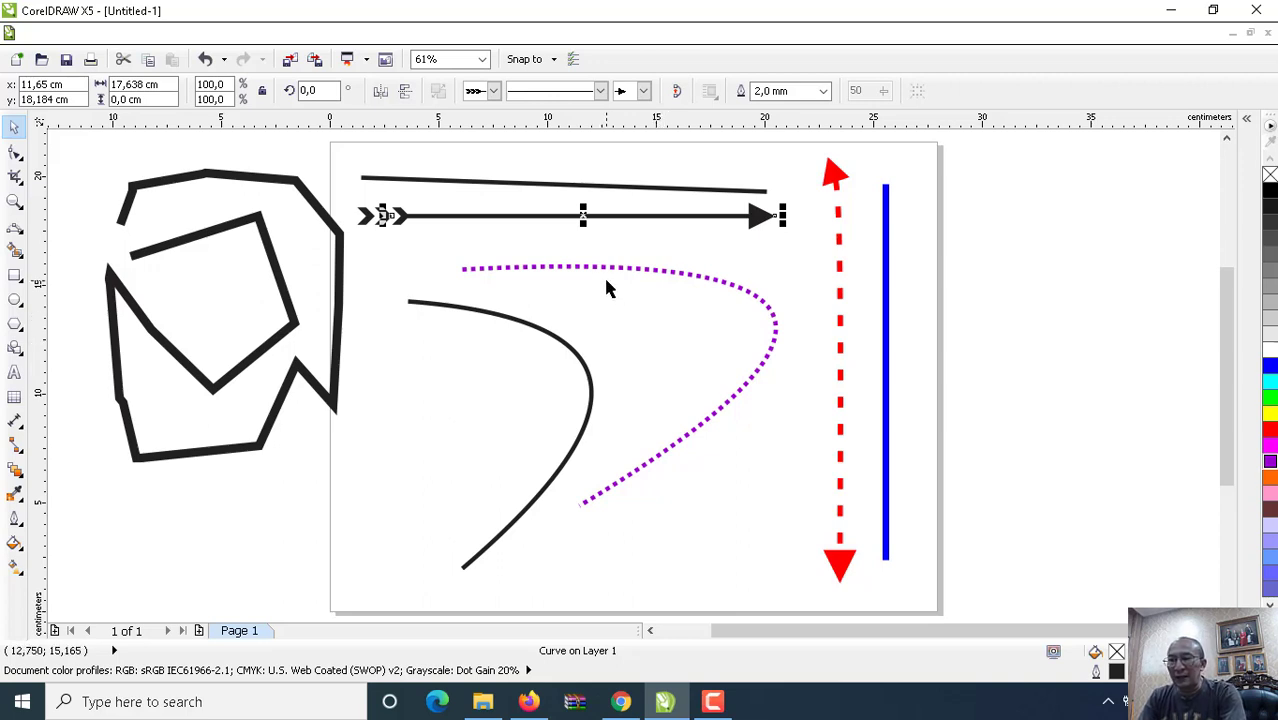
pyautogui.click(15, 151)
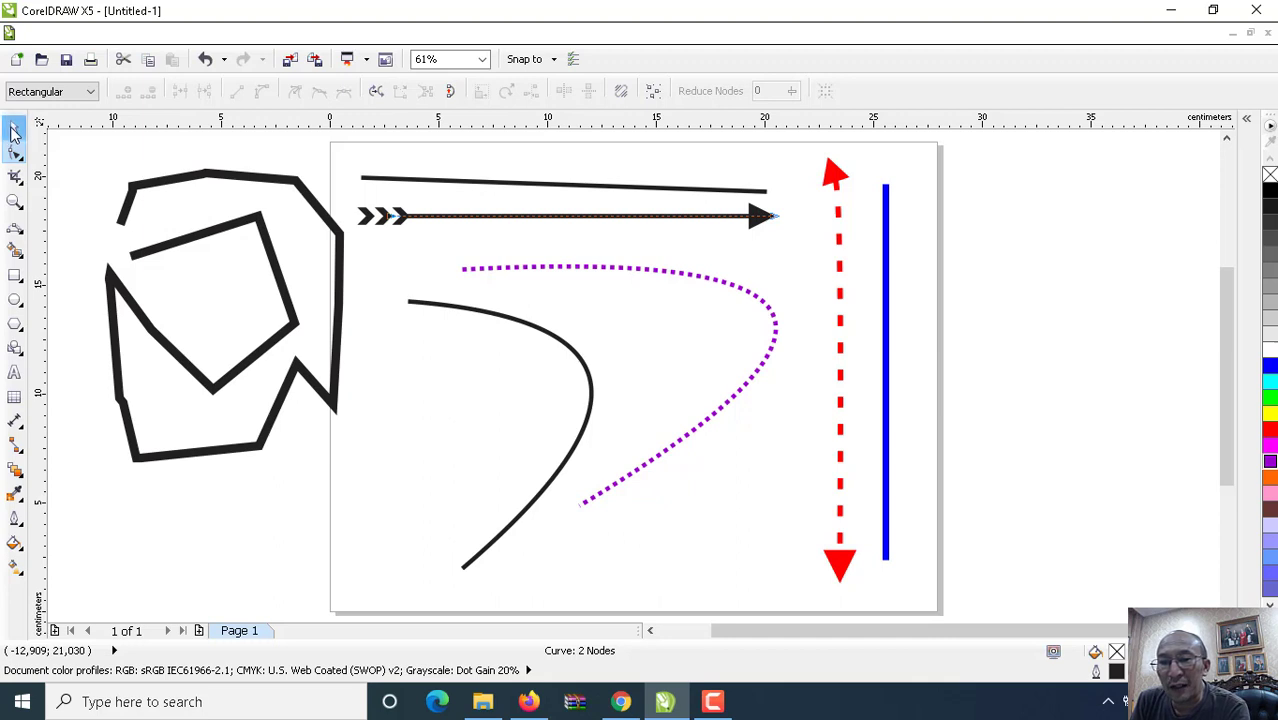
pyautogui.click(14, 130)
pyautogui.click(471, 191)
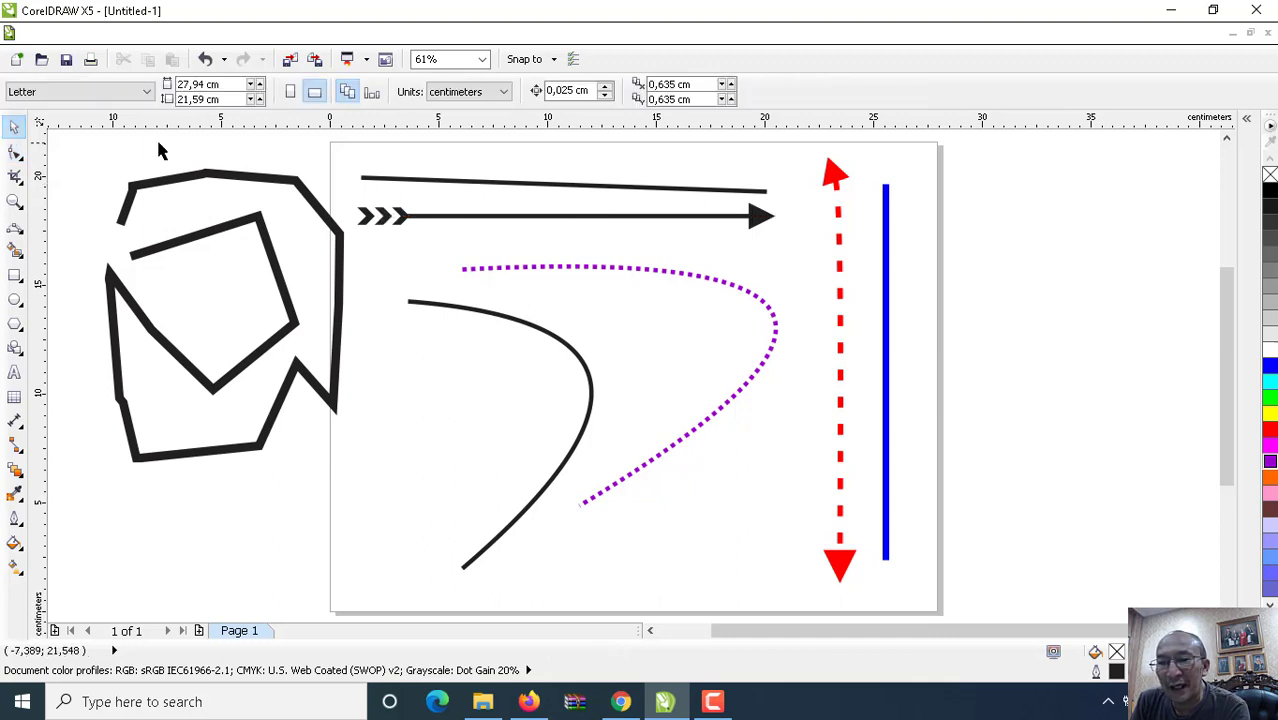
pyautogui.click(15, 155)
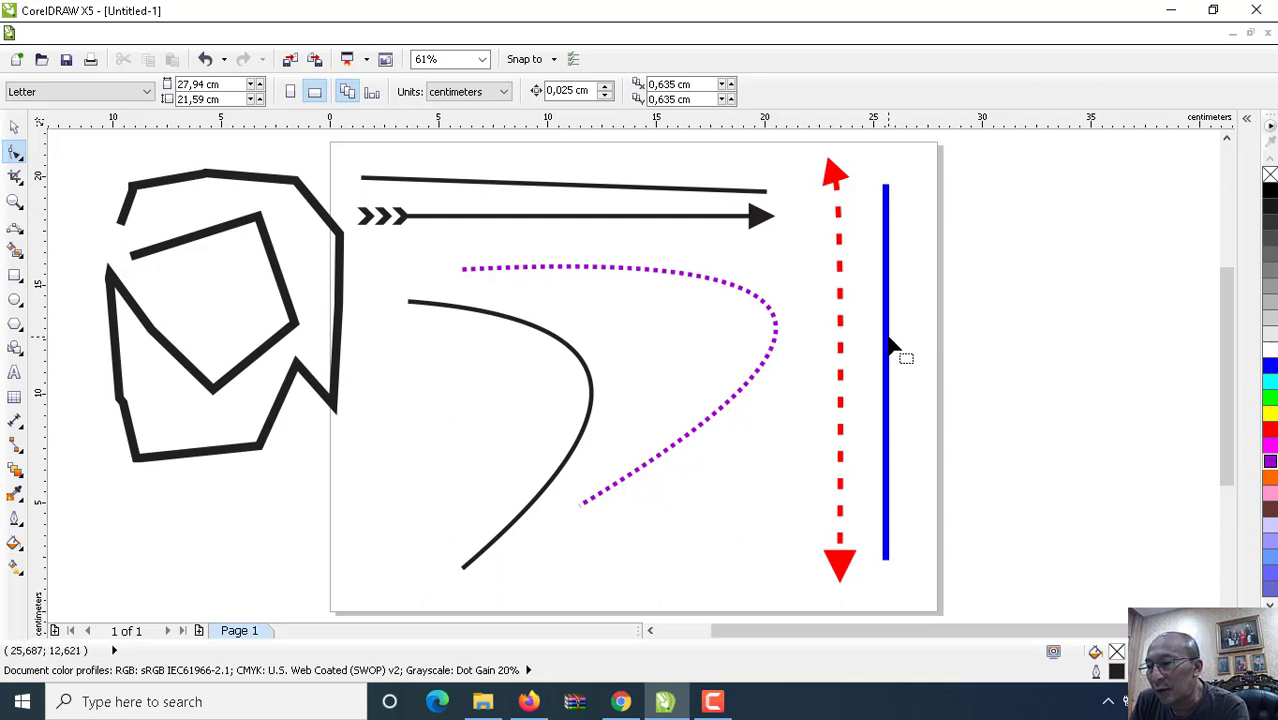
pyautogui.click(887, 346)
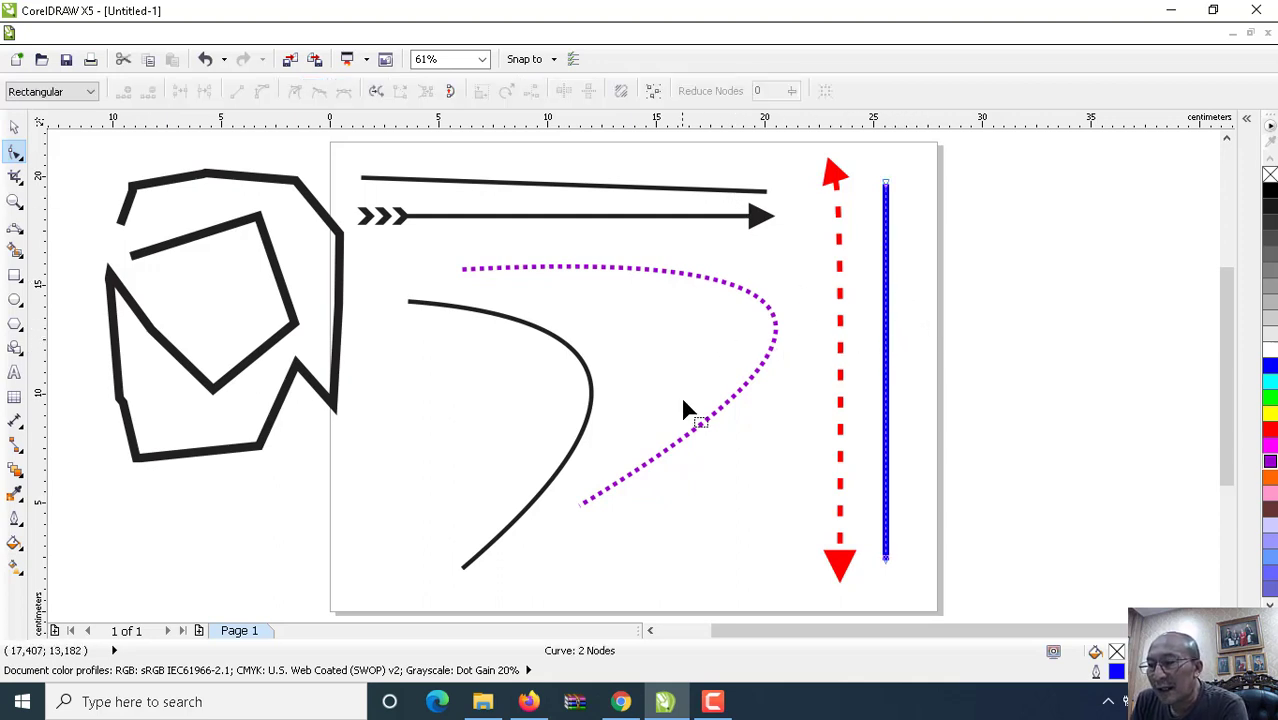
# Move the solid black curve off the page, to the right of the blue vertical line
pyautogui.click(15, 127)
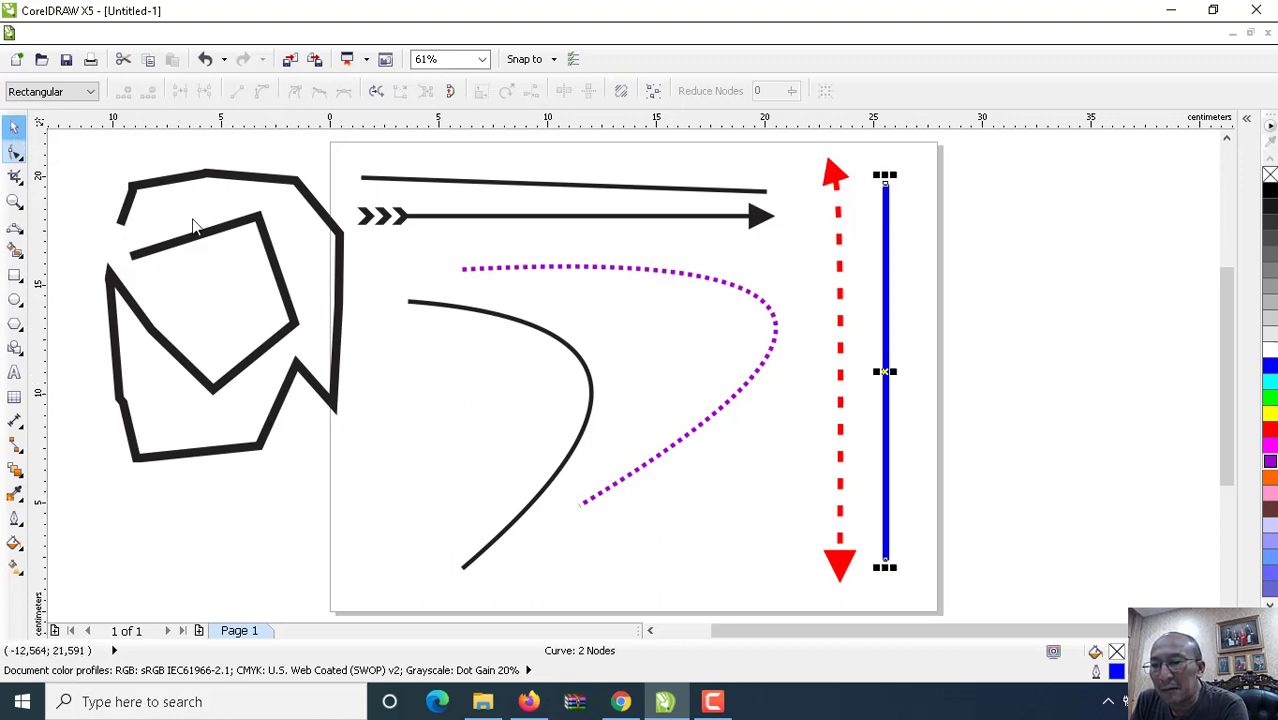
pyautogui.click(533, 325)
pyautogui.moveTo(540, 338); pyautogui.dragTo(1079, 279)
# Give the blue vertical line a black outline with a width of 1.0 mm
pyautogui.click(779, 340)
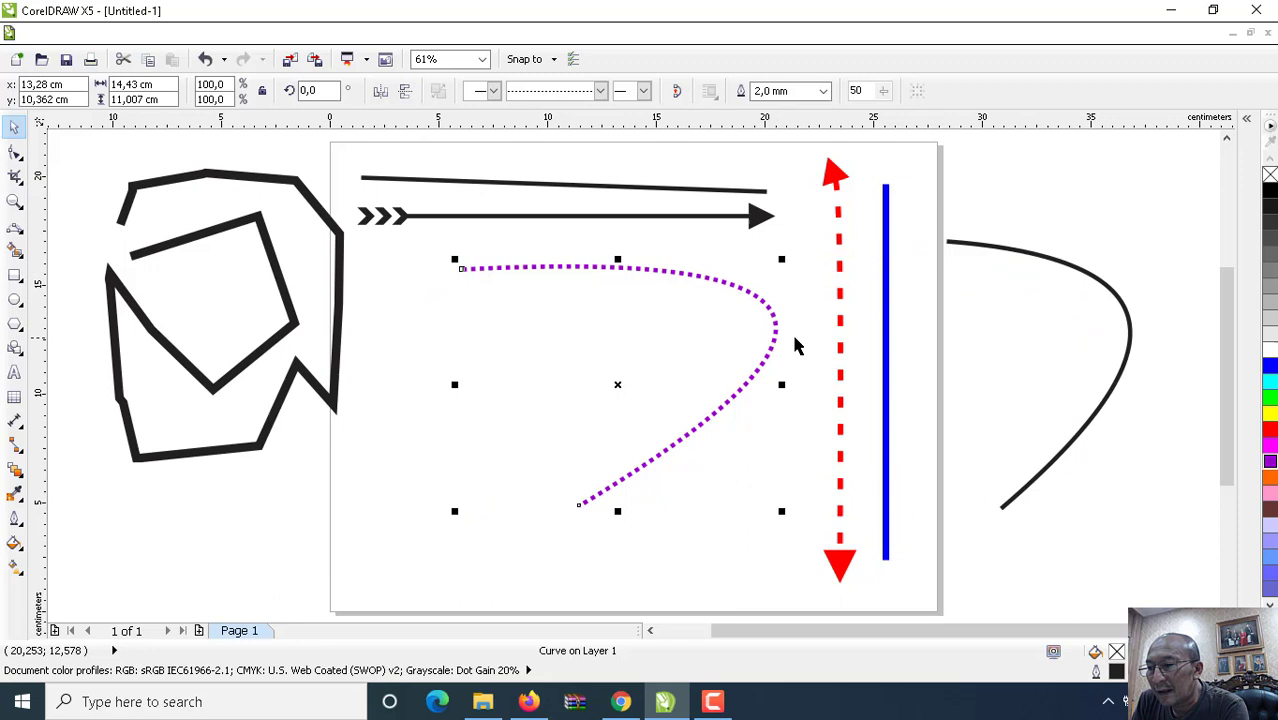
pyautogui.click(889, 305)
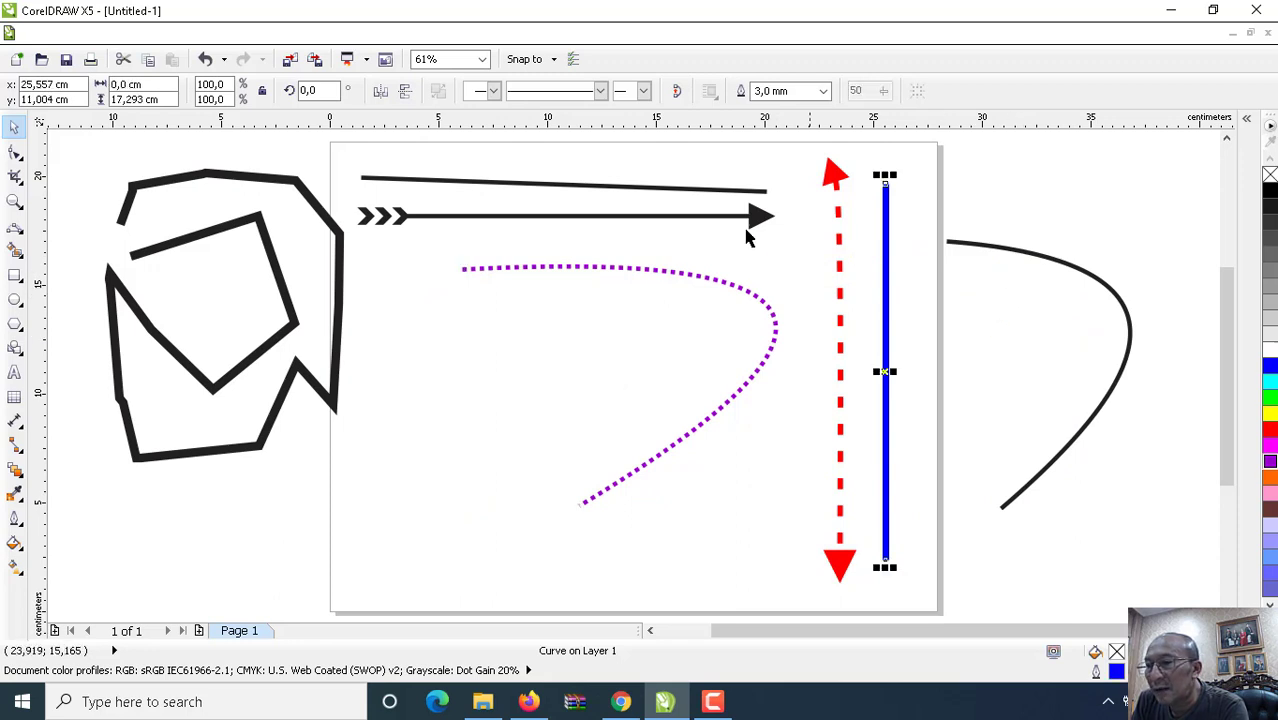
pyautogui.click(823, 91)
pyautogui.click(768, 170)
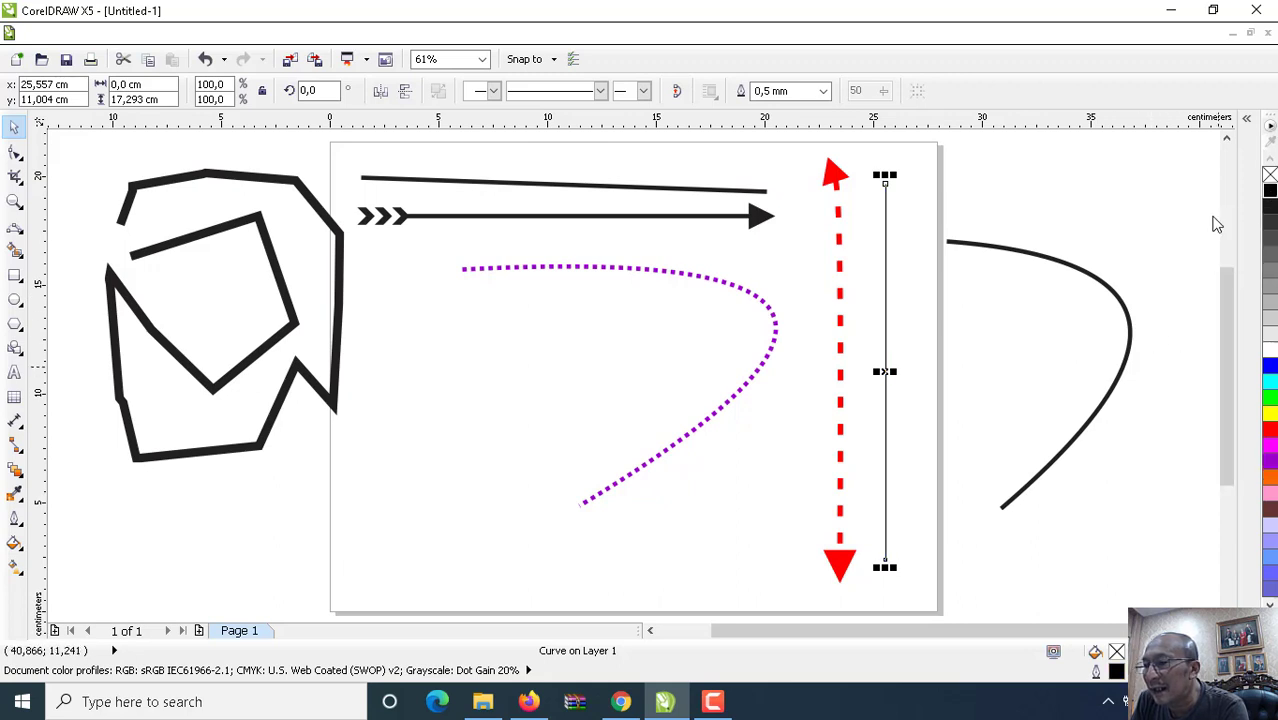
pyautogui.click(823, 91)
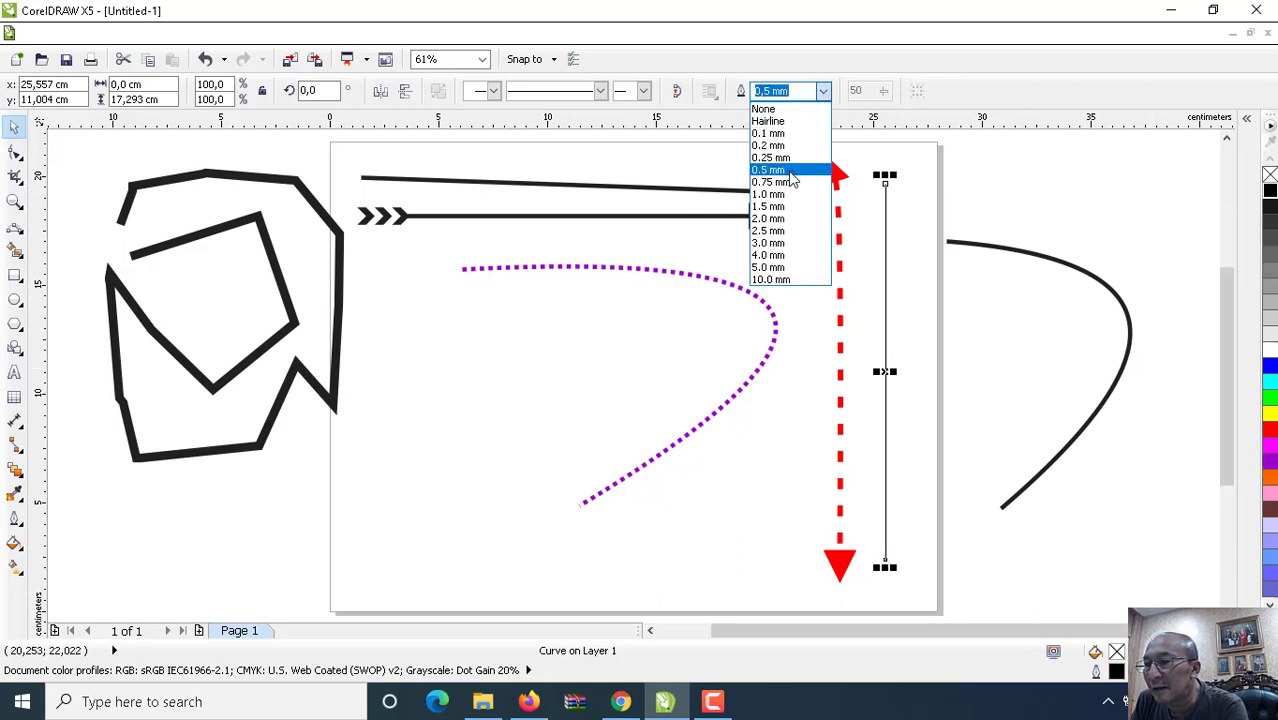
pyautogui.click(788, 194)
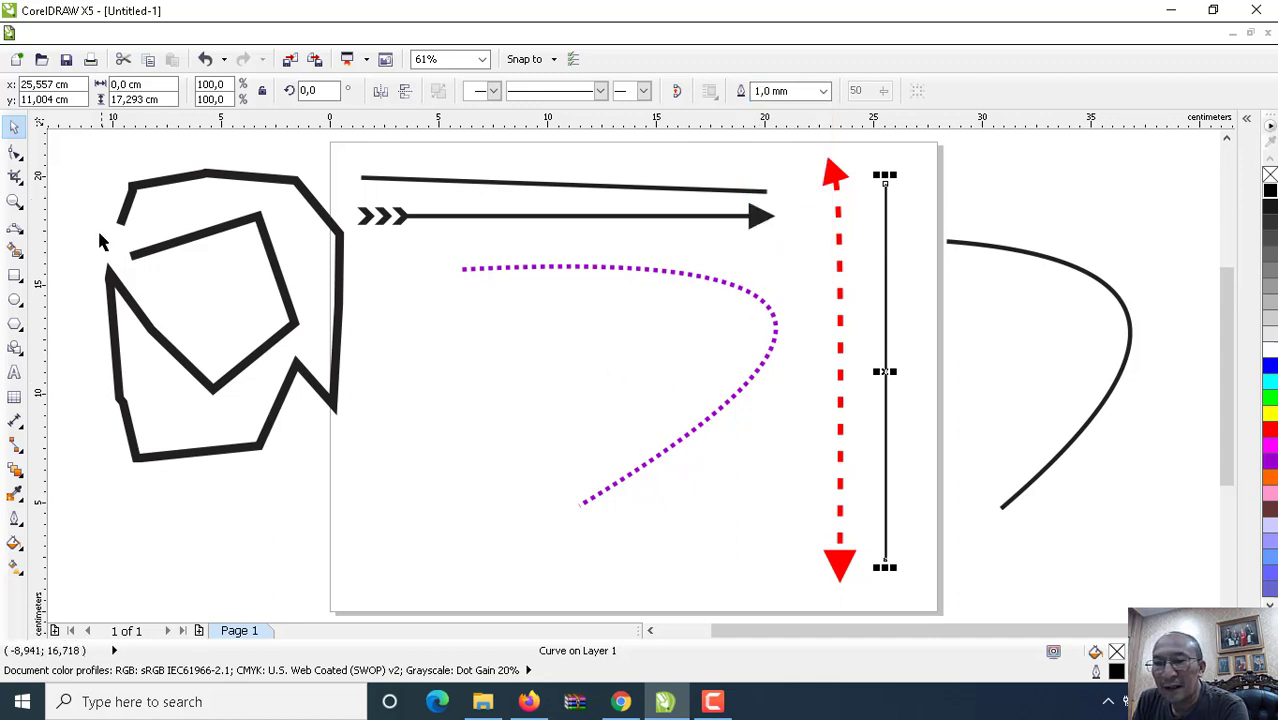
# Shorten the black vertical line from its lower end to about 12.4 cm and move it down beside the red dashed line
pyautogui.click(15, 152)
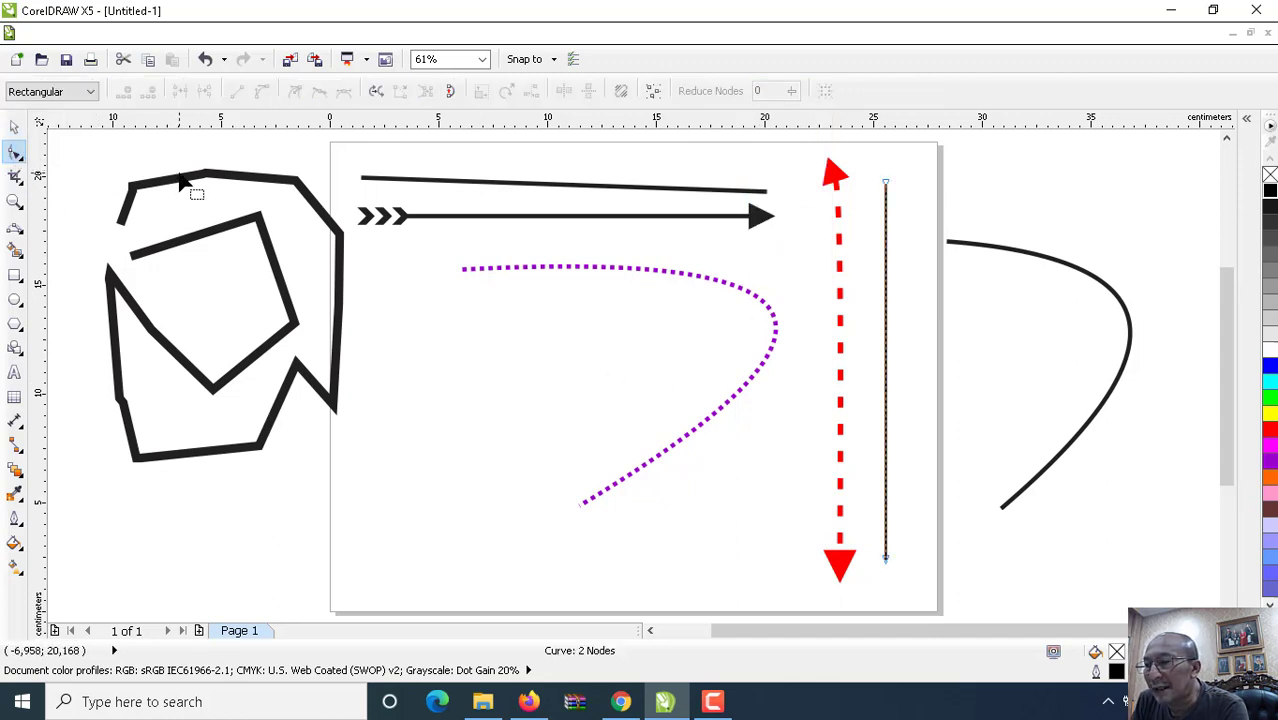
pyautogui.click(14, 126)
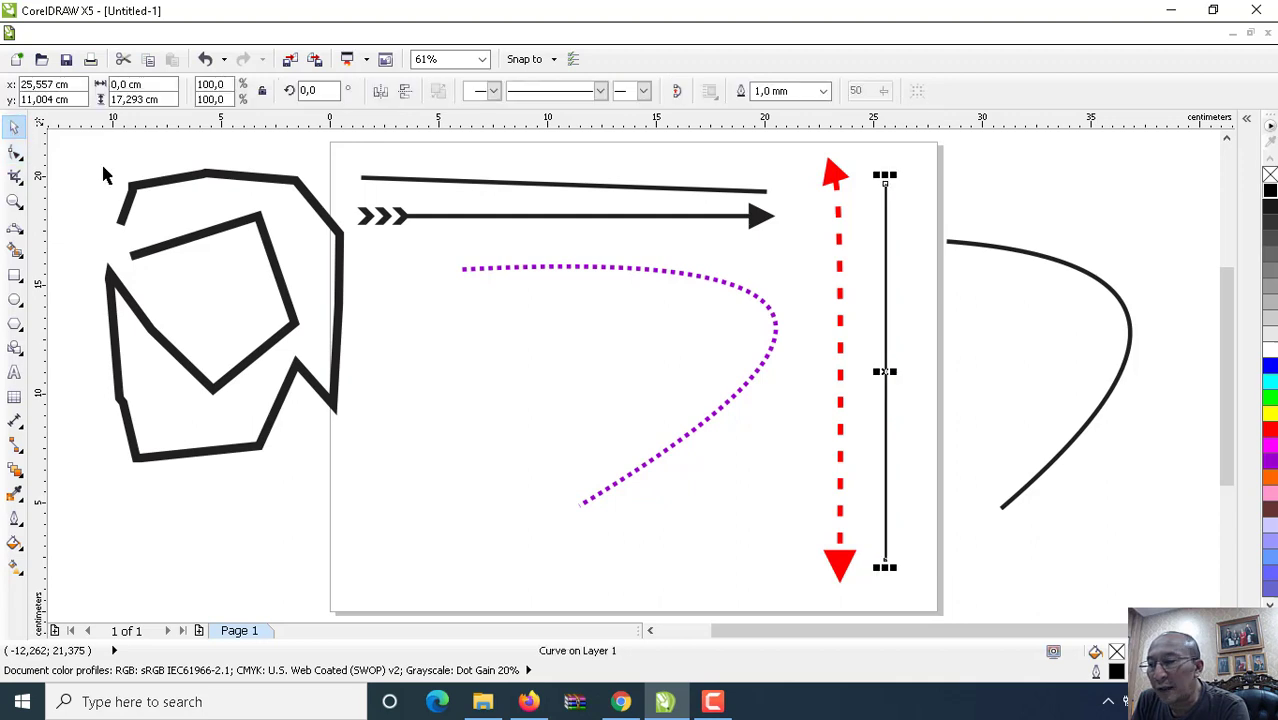
pyautogui.moveTo(885, 567); pyautogui.dragTo(885, 460)
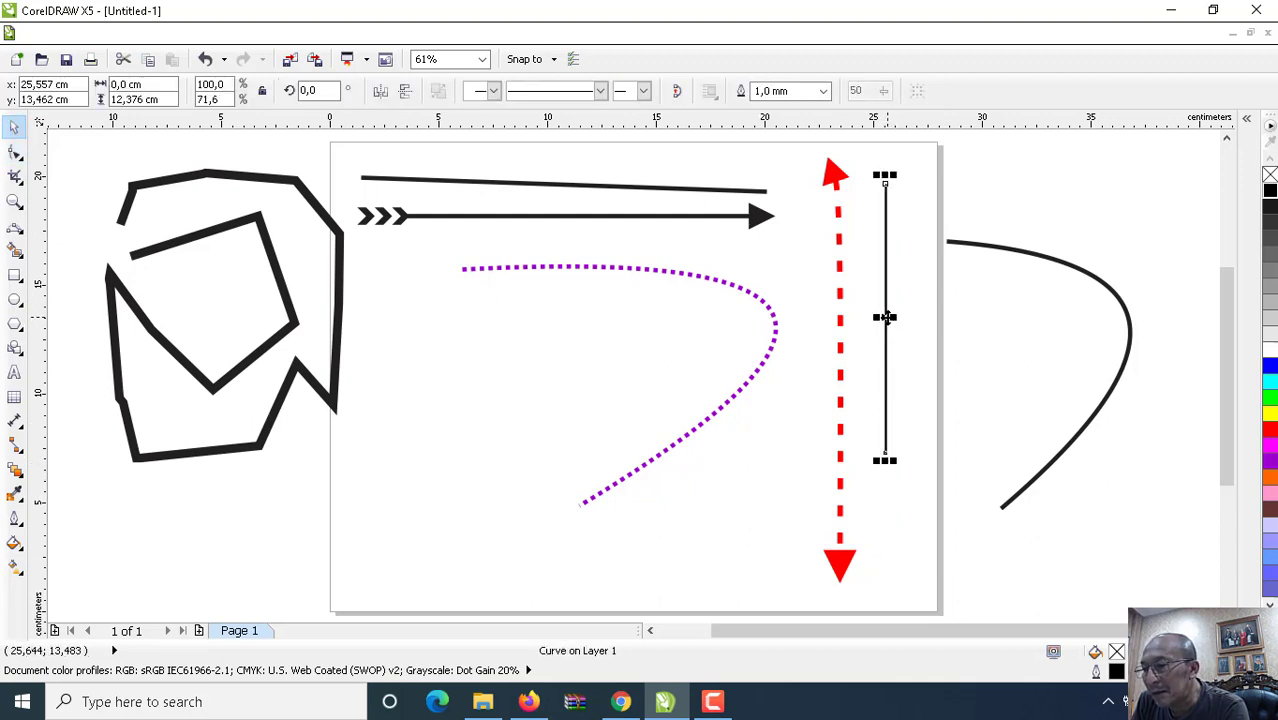
pyautogui.moveTo(886, 318); pyautogui.dragTo(896, 392)
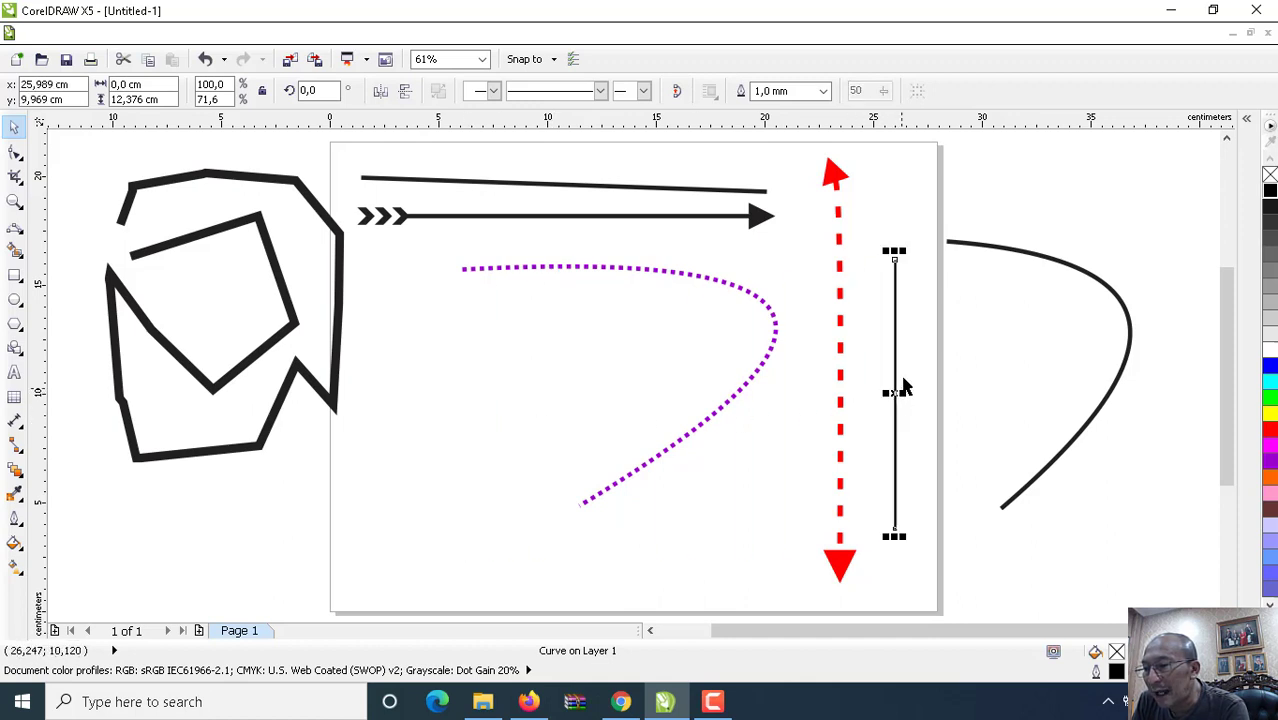
# Rotate the shortened line to about 86 degrees and place it inside the purple dotted curve
pyautogui.click(895, 393)
pyautogui.moveTo(895, 252); pyautogui.dragTo(795, 391)
pyautogui.moveTo(921, 392); pyautogui.dragTo(590, 377)
pyautogui.moveTo(904, 395); pyautogui.dragTo(565, 365)
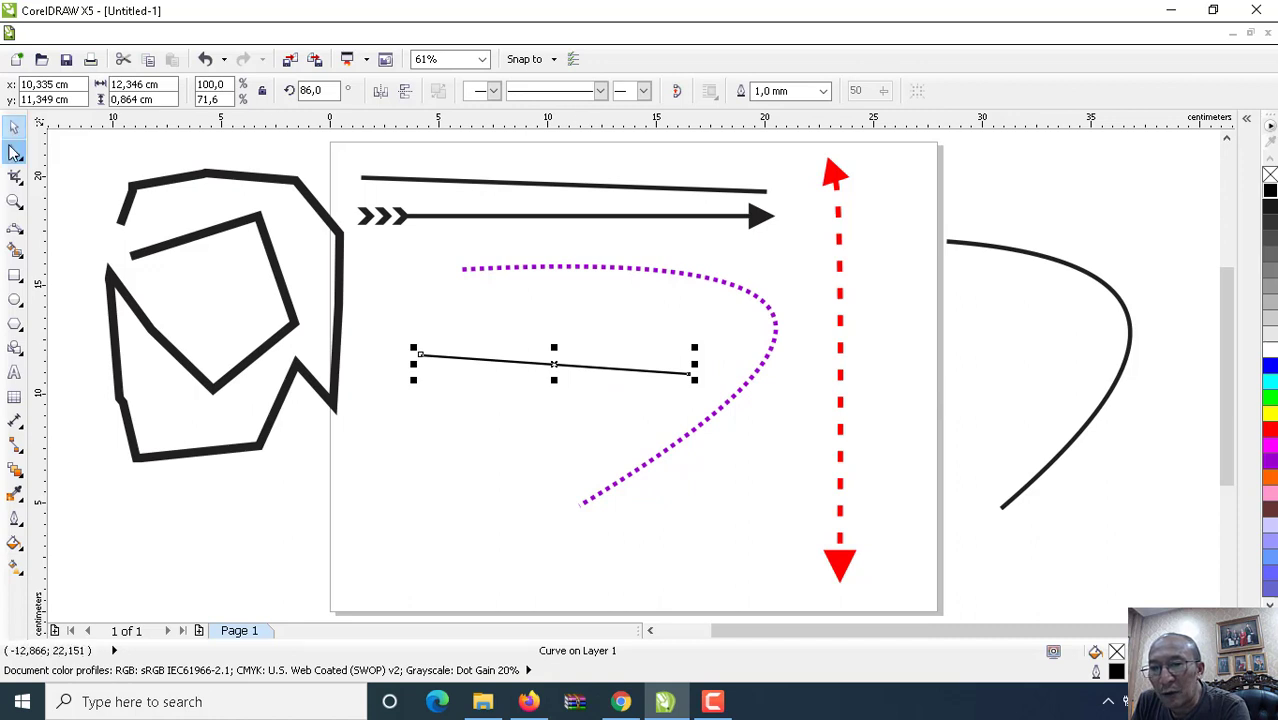
# Reshape the rotated line into a zigzag by lowering its left end node and adding two nodes, one pulled up and one pulled down
pyautogui.click(14, 155)
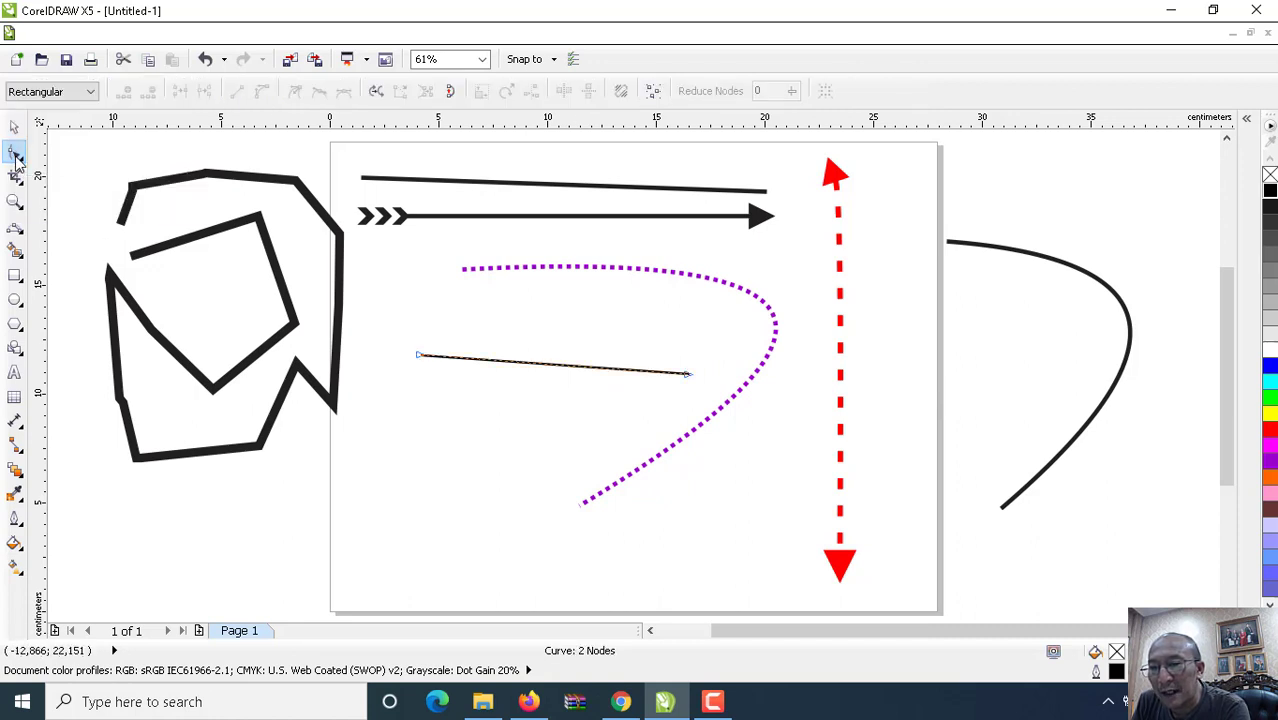
pyautogui.moveTo(417, 357); pyautogui.dragTo(407, 426)
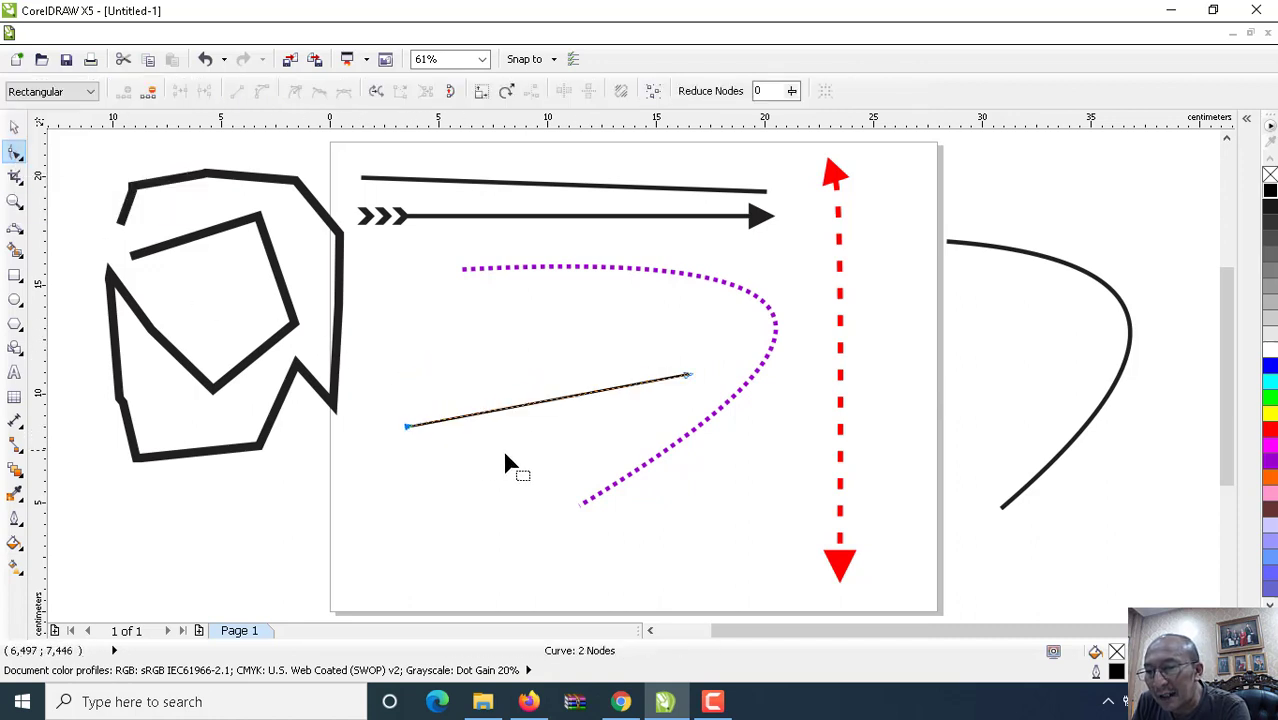
pyautogui.doubleClick(549, 408)
pyautogui.moveTo(549, 408); pyautogui.dragTo(485, 318)
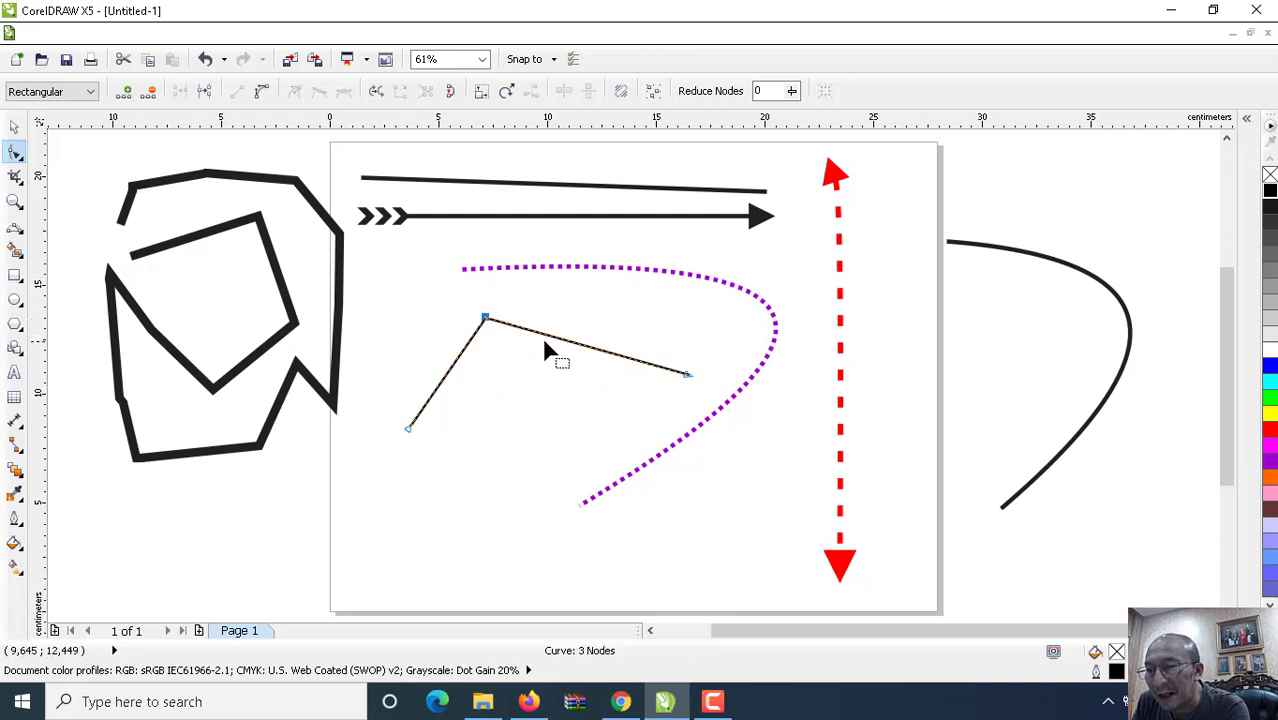
pyautogui.doubleClick(577, 344)
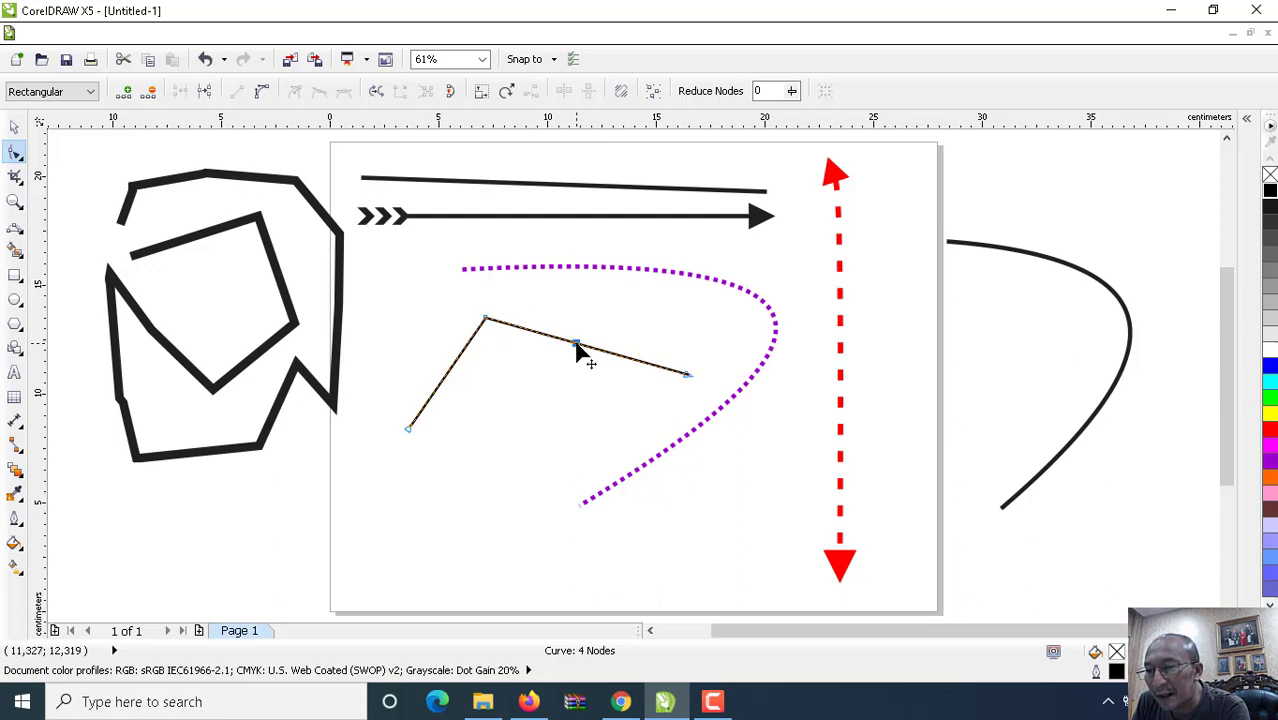
pyautogui.moveTo(577, 344); pyautogui.dragTo(515, 430)
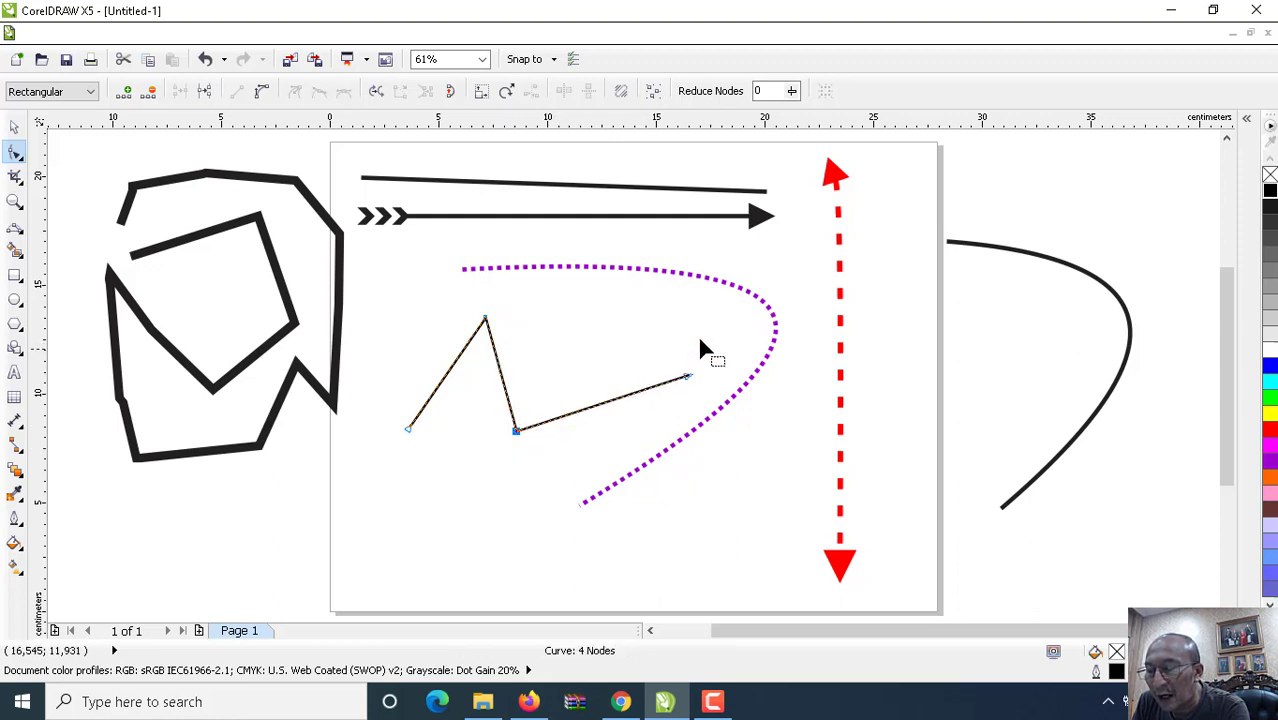
# Convert the zigzag's last segment to a curve arched upward, and turn it back into a straight line
pyautogui.click(603, 413)
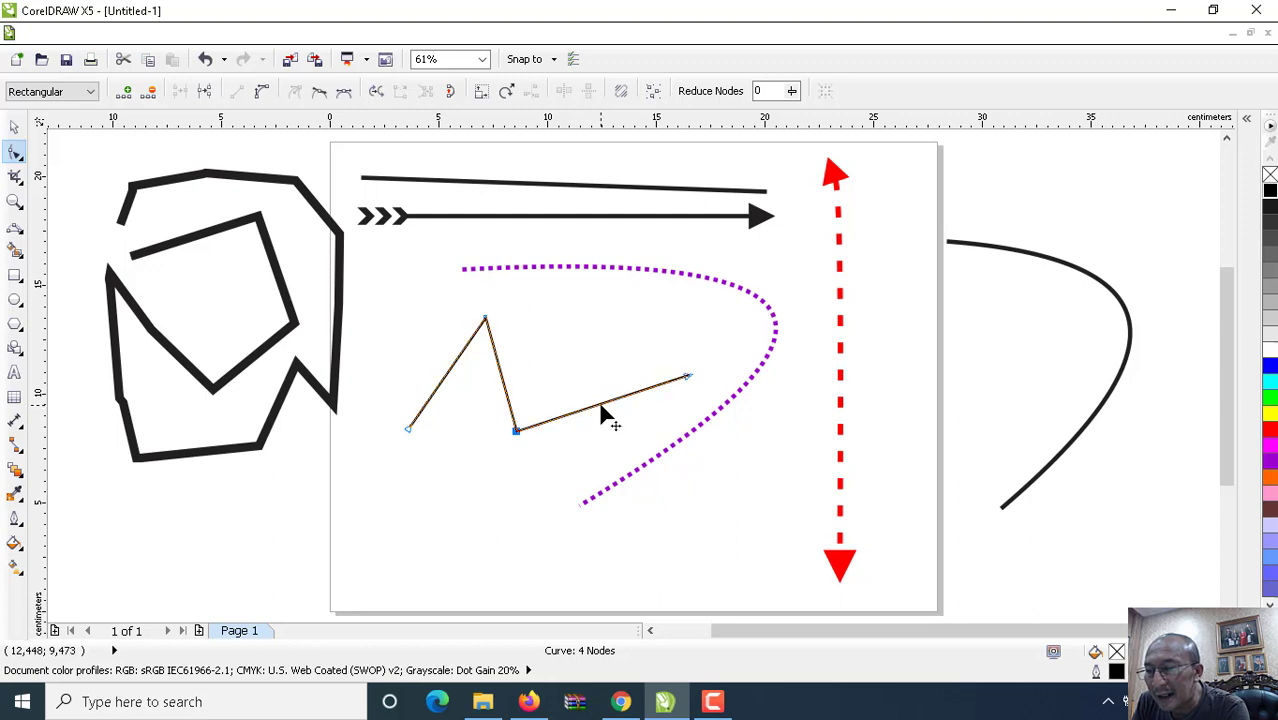
pyautogui.click(263, 96)
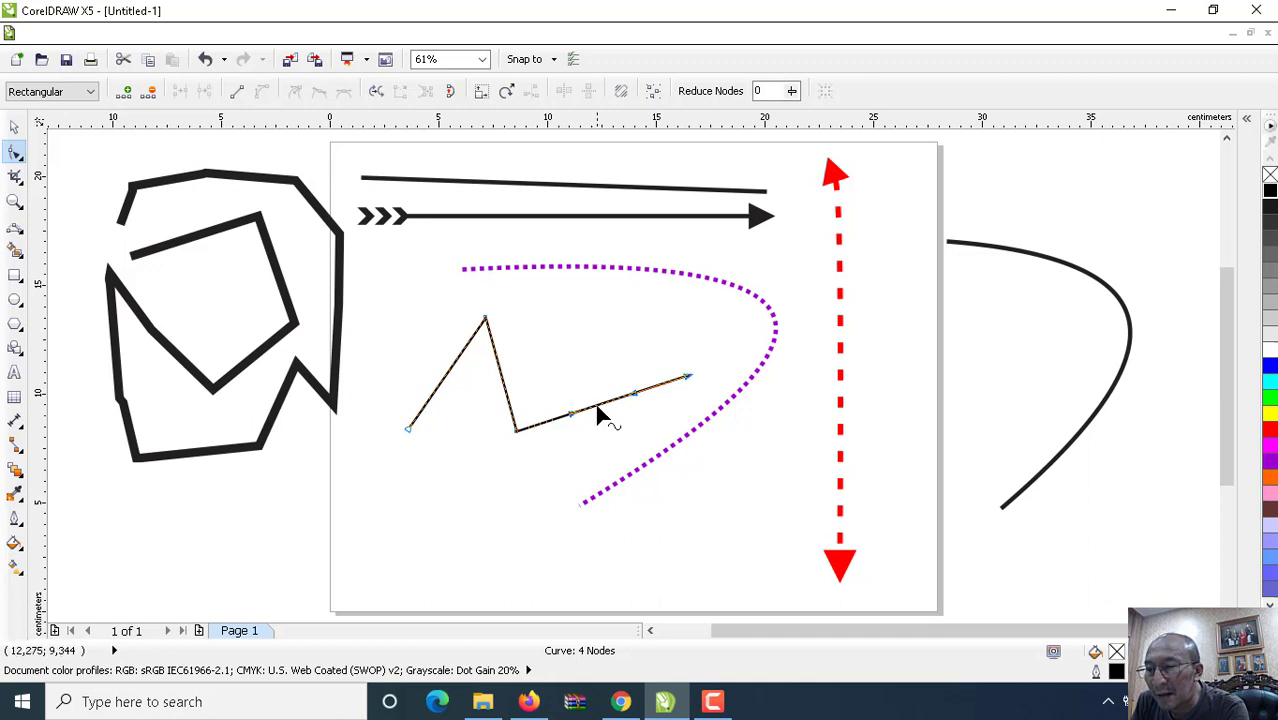
pyautogui.moveTo(598, 414); pyautogui.dragTo(580, 322)
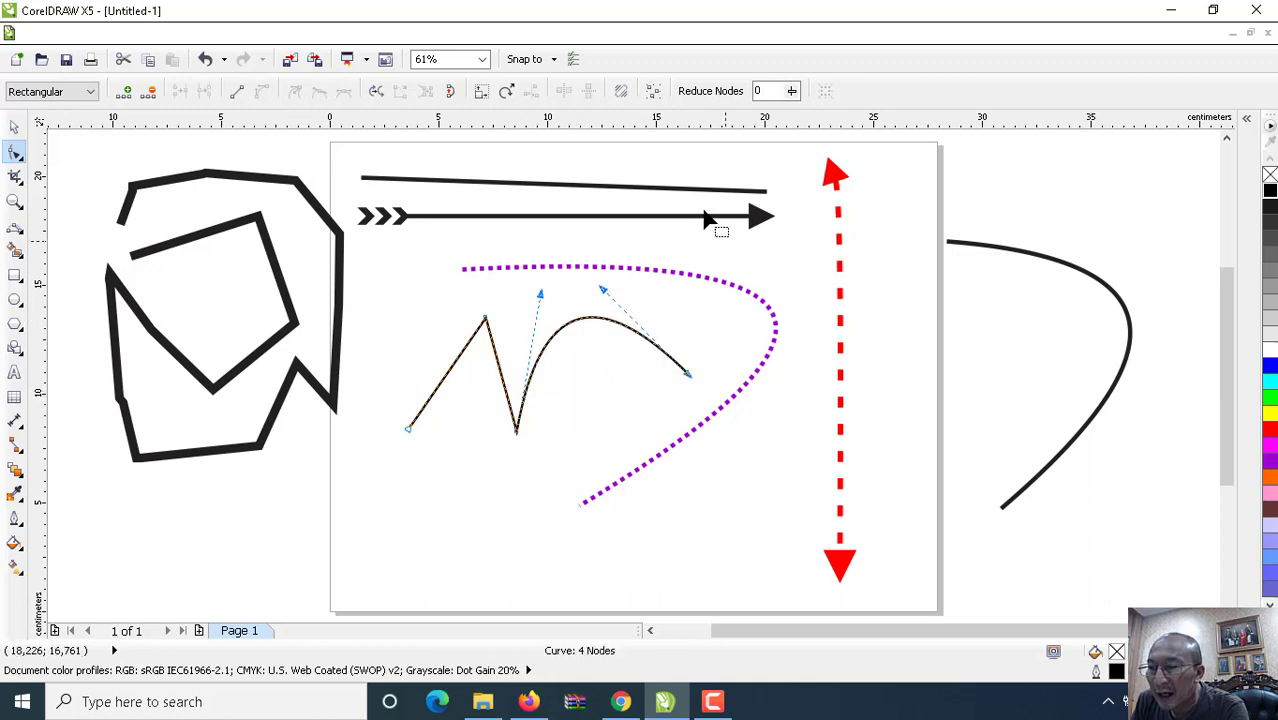
pyautogui.click(579, 324)
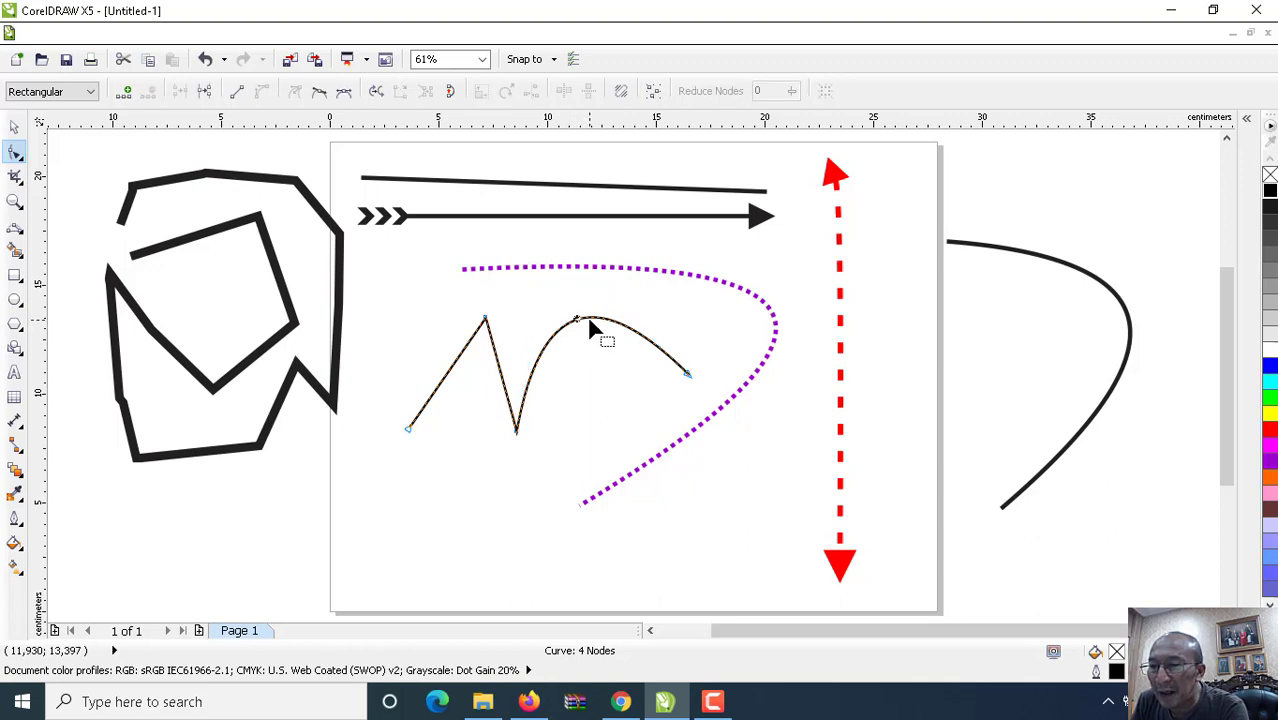
pyautogui.click(238, 93)
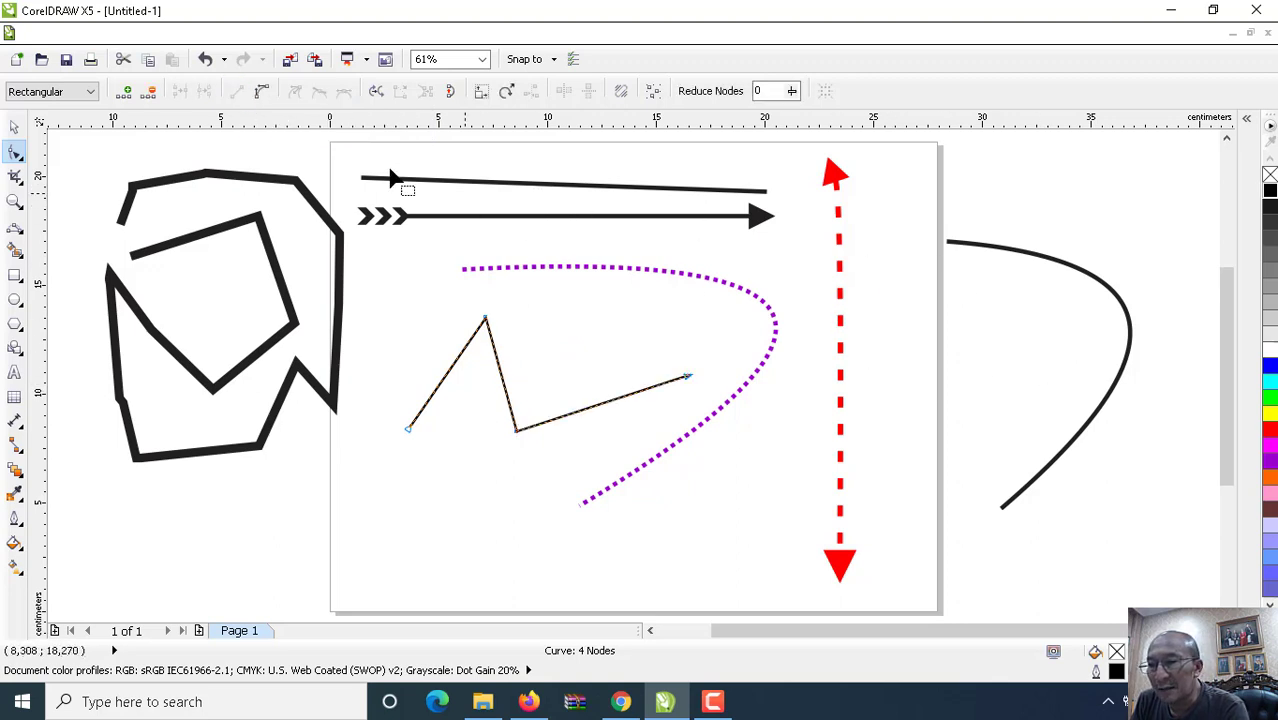
# Move the chevron arrow line below the zigzag near the page's lower edge, and shift the slanted upper line slightly down and right
pyautogui.click(14, 126)
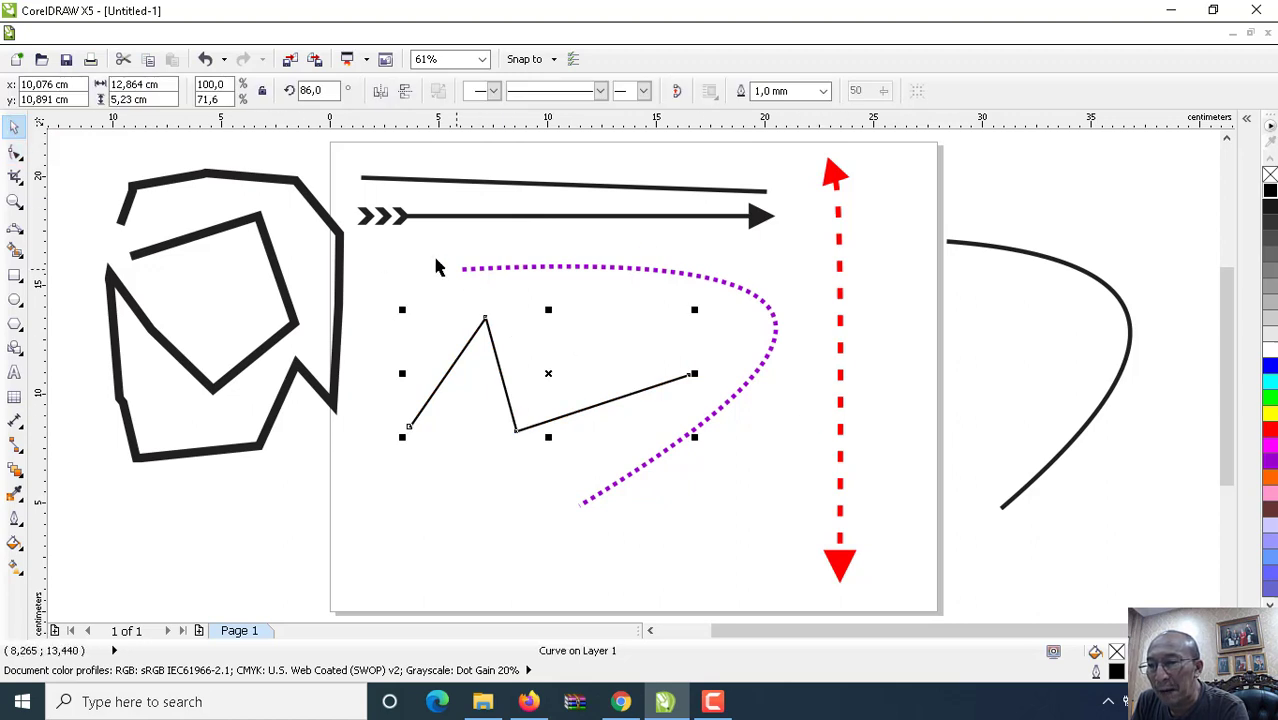
pyautogui.moveTo(555, 228); pyautogui.dragTo(559, 526)
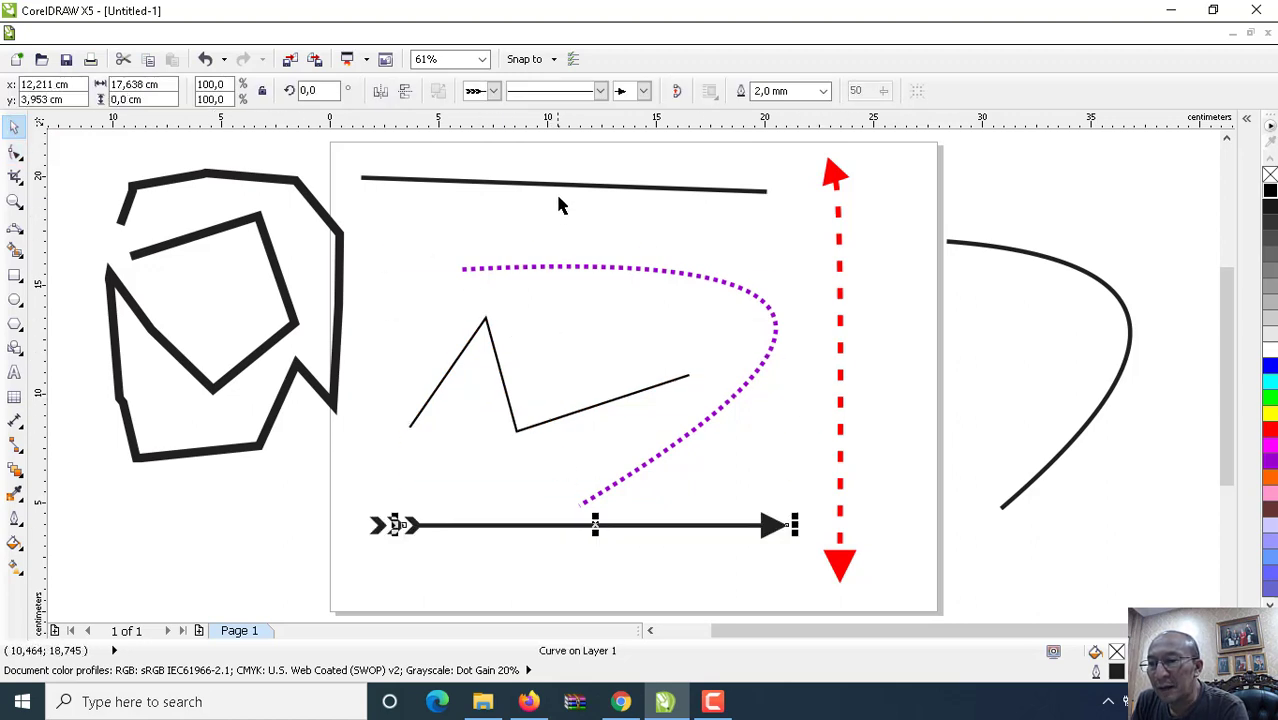
pyautogui.moveTo(563, 192)
pyautogui.mouseDown()
pyautogui.moveTo(583, 242)
pyautogui.moveTo(582, 205)
pyautogui.mouseUp()
# Reshape the slanted upper line into a Z by adding one node pulled up to the page edge and another pulled down and left
pyautogui.click(14, 150)
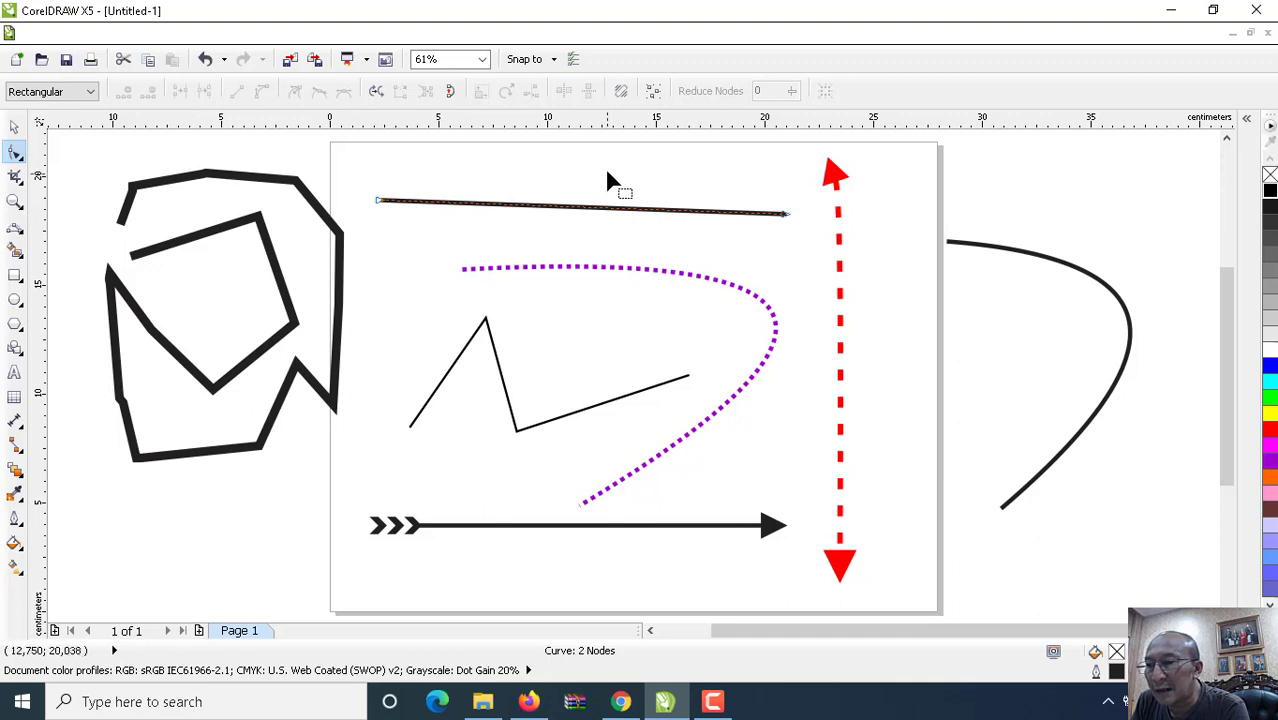
pyautogui.doubleClick(570, 207)
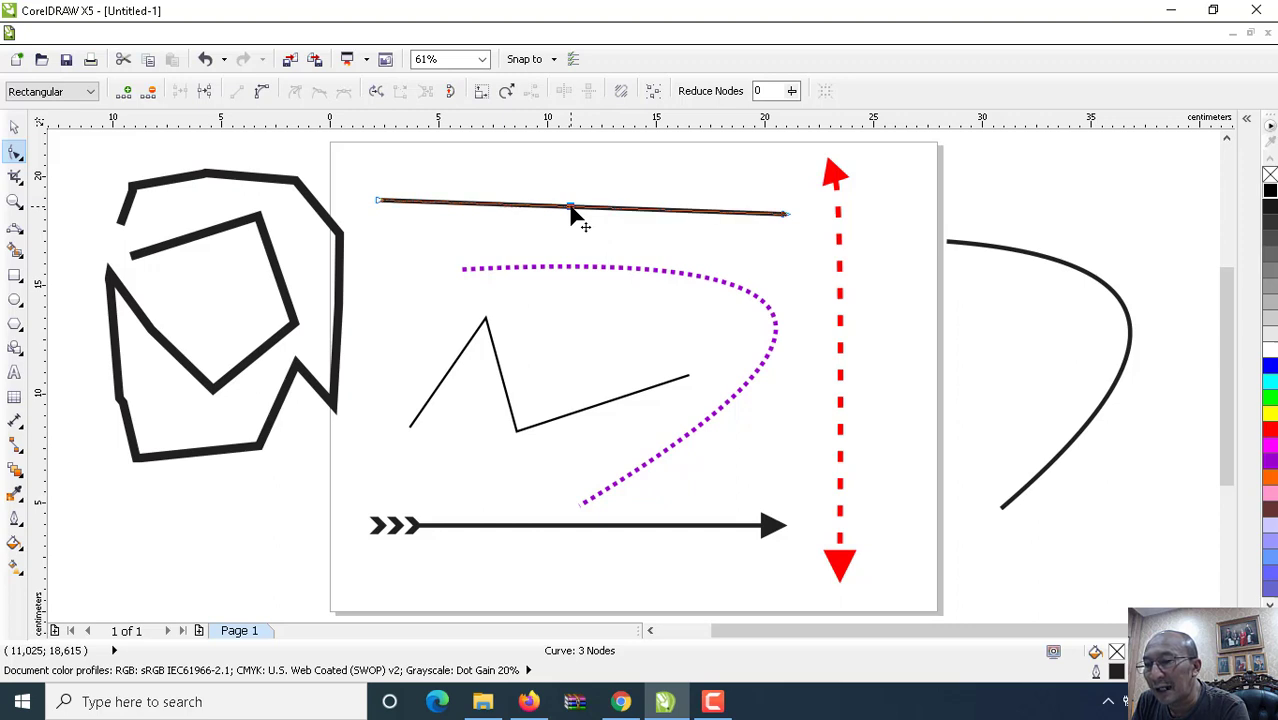
pyautogui.moveTo(571, 206); pyautogui.dragTo(574, 185)
pyautogui.moveTo(573, 170); pyautogui.dragTo(572, 150)
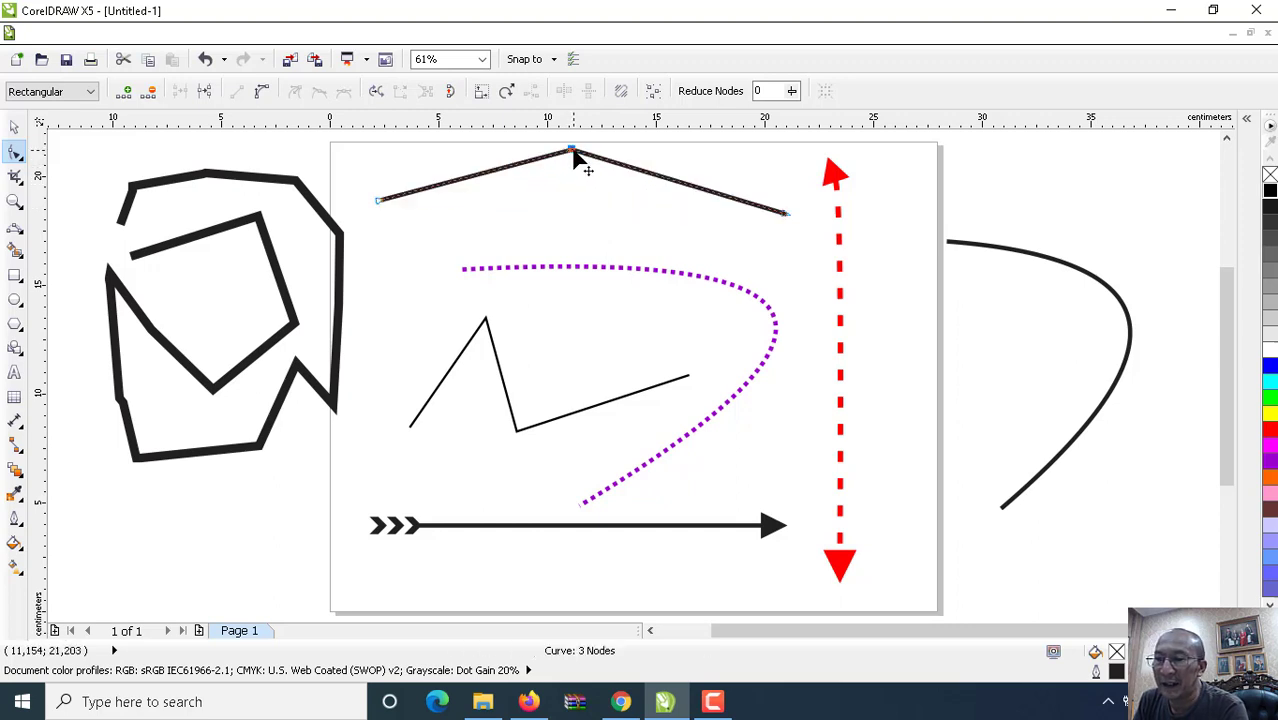
pyautogui.doubleClick(663, 184)
pyautogui.moveTo(663, 184); pyautogui.dragTo(478, 230)
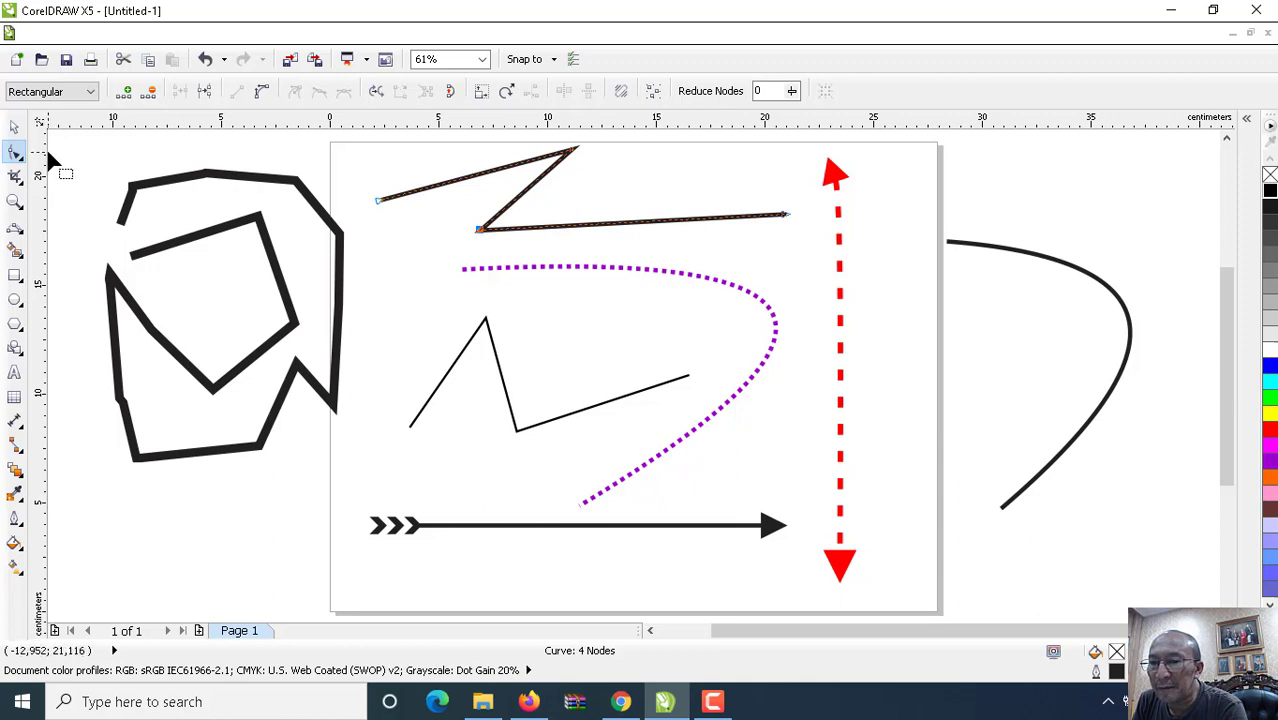
# Convert the Z shape's last segment to a curve, bend it into an S using its control handles, and make it straight again
pyautogui.click(633, 223)
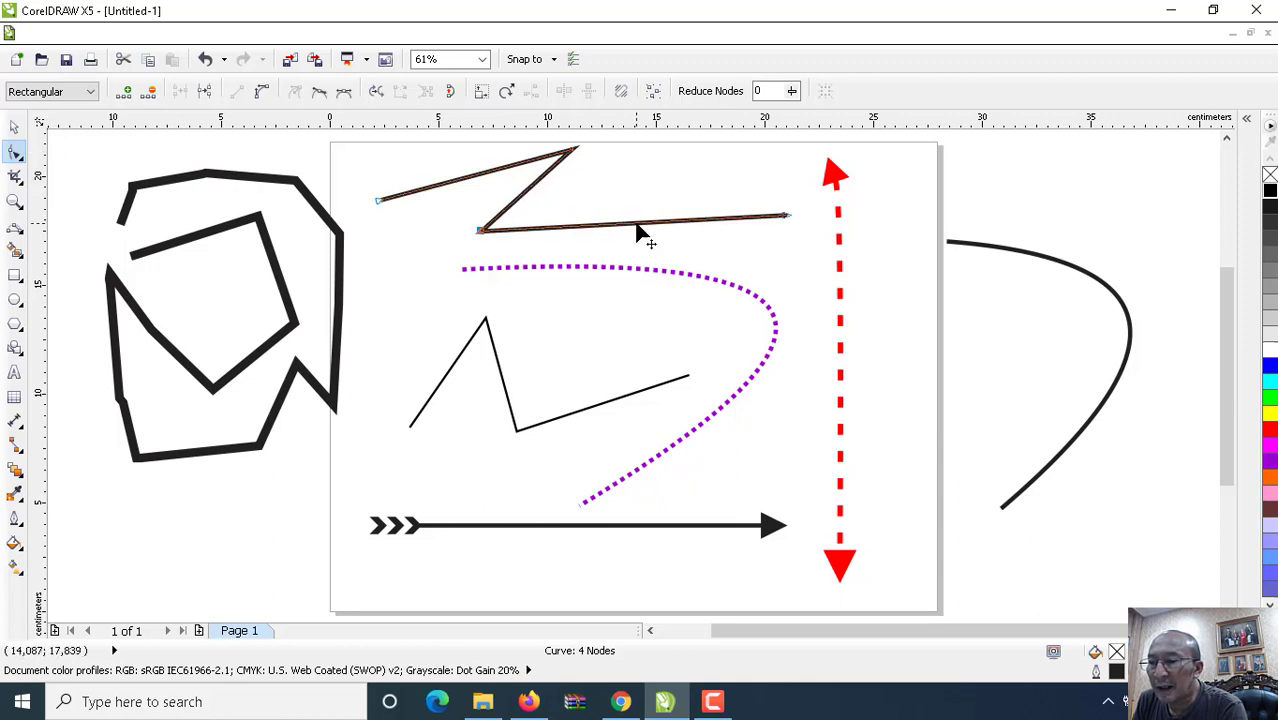
pyautogui.click(263, 93)
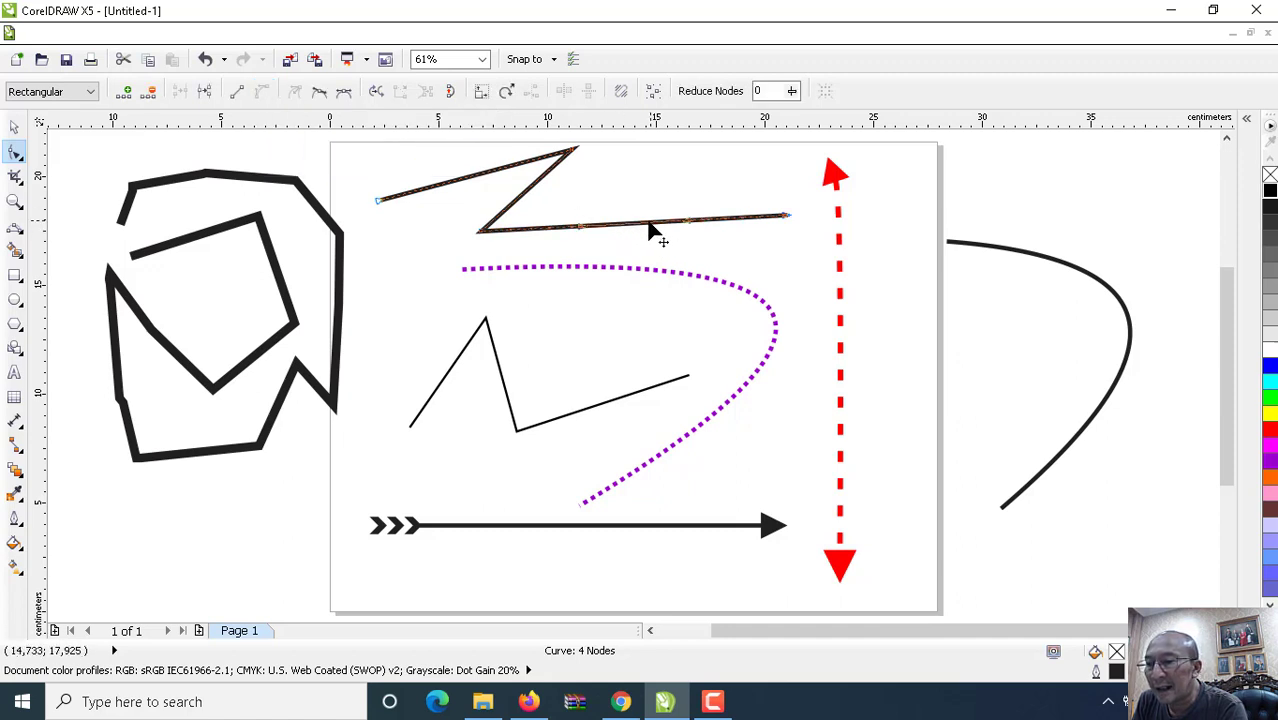
pyautogui.moveTo(651, 224); pyautogui.dragTo(610, 180)
pyautogui.moveTo(575, 297); pyautogui.dragTo(541, 412)
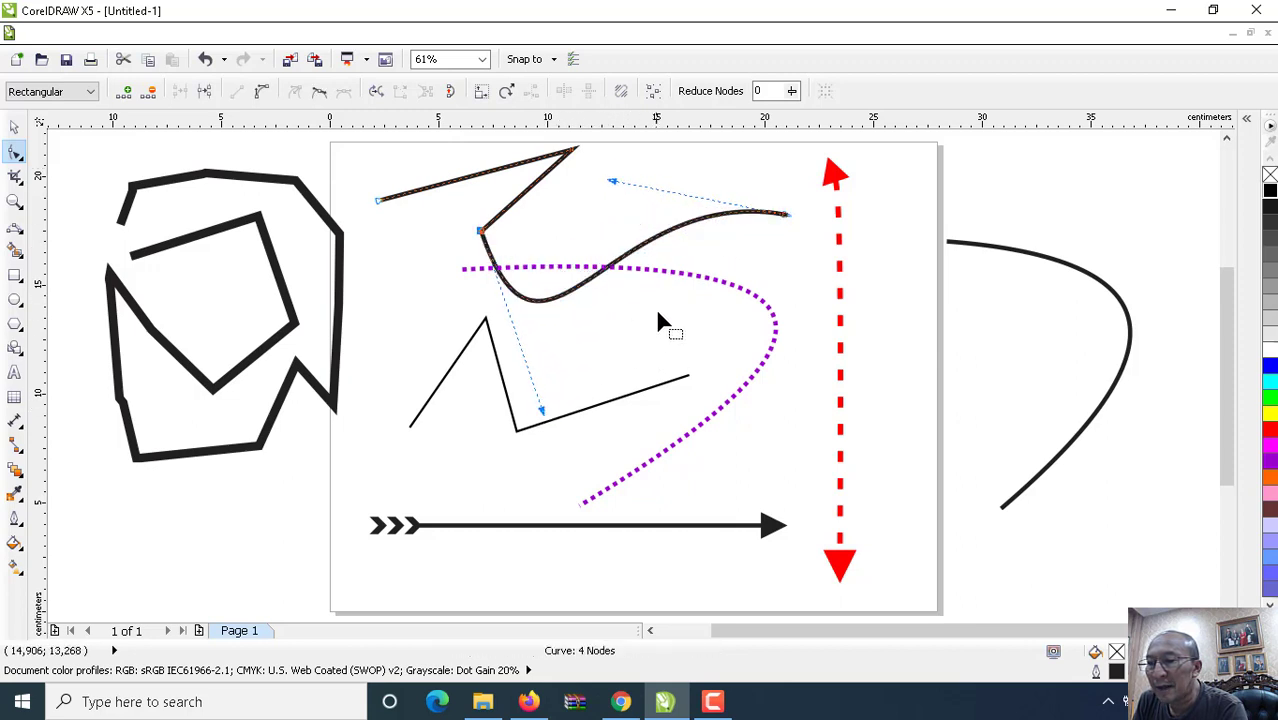
pyautogui.click(652, 239)
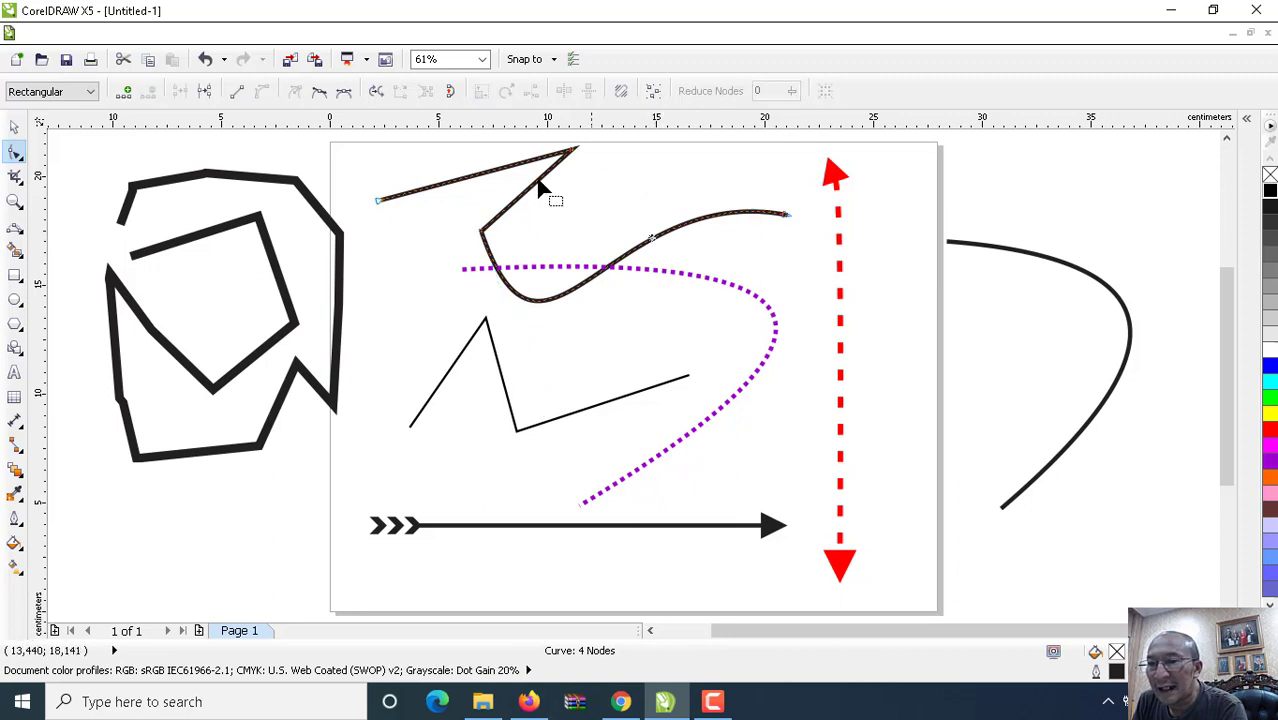
pyautogui.click(237, 93)
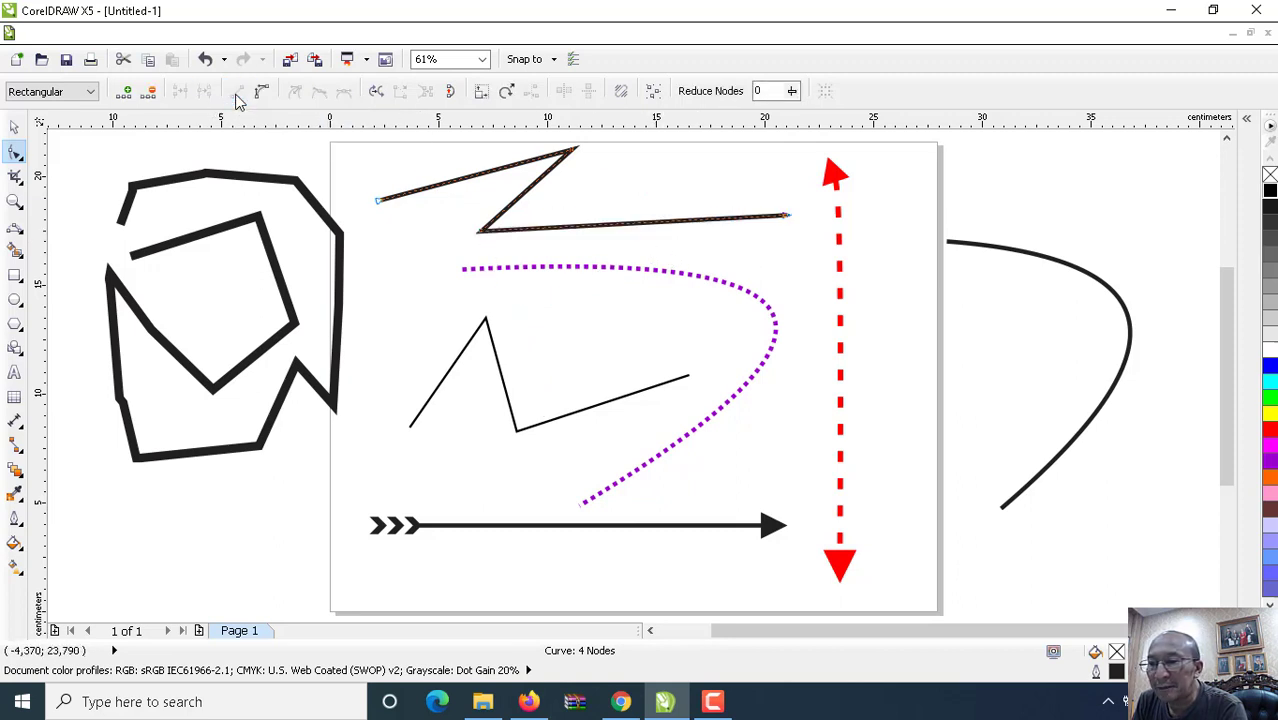